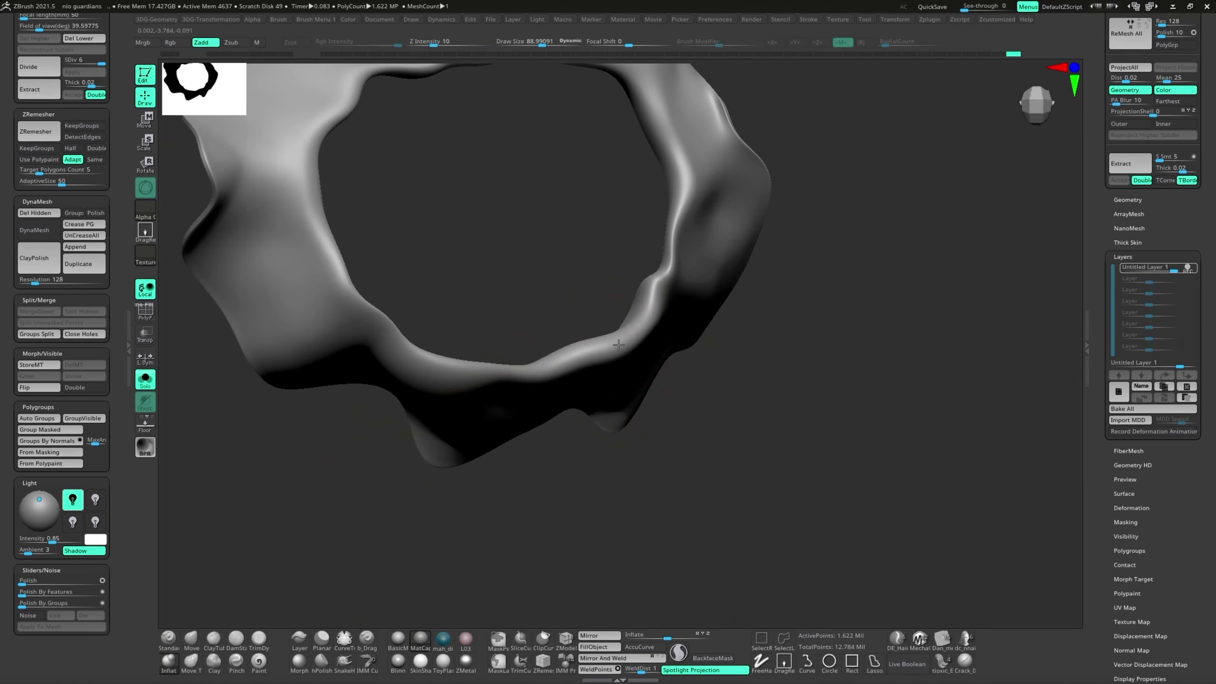
- Frame the cloth ring's pinched fold up close and enlarge the brush size
drag(372, 340, 638, 258)
key(s)
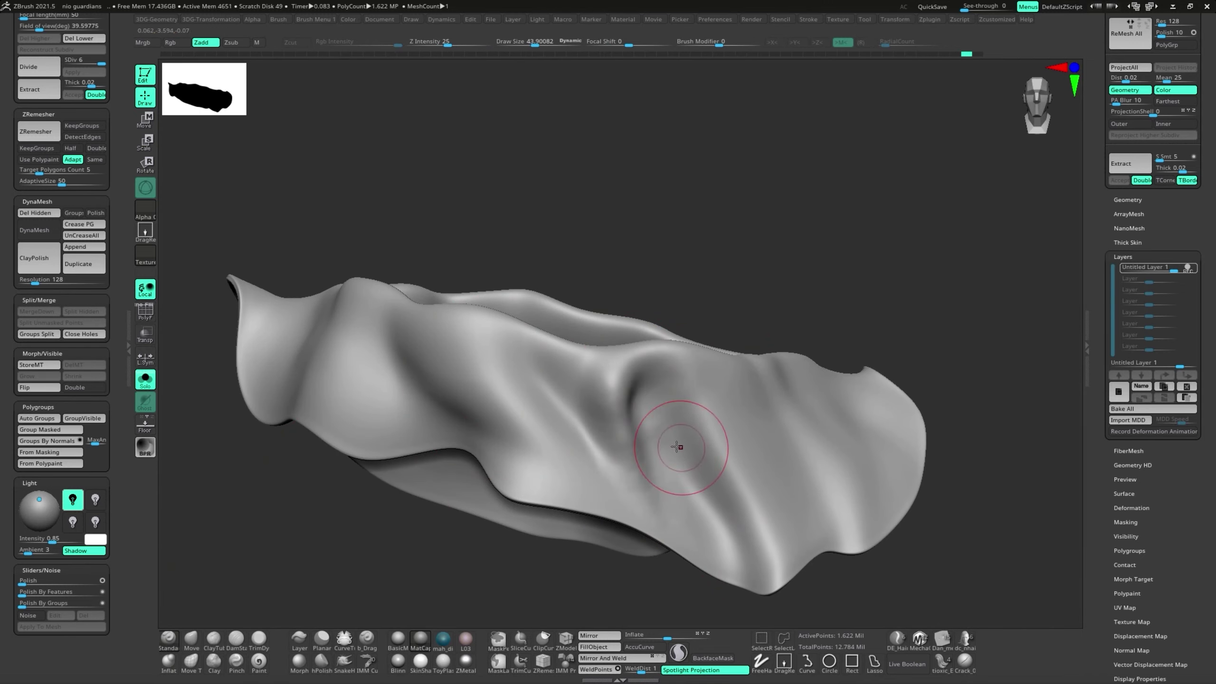
mouse_move(677, 447)
right_down()
mouse_move(653, 442)
mouse_move(608, 325)
mouse_move(738, 489)
mouse_move(630, 434)
mouse_move(575, 478)
right_up()
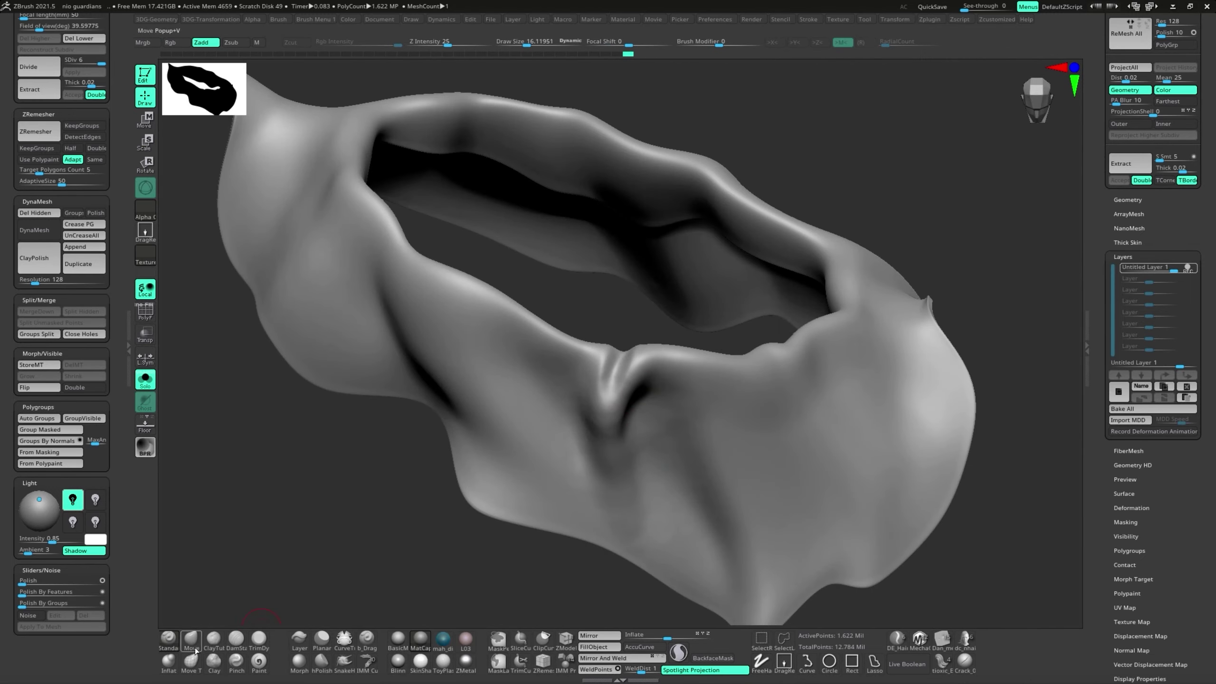
key(s)
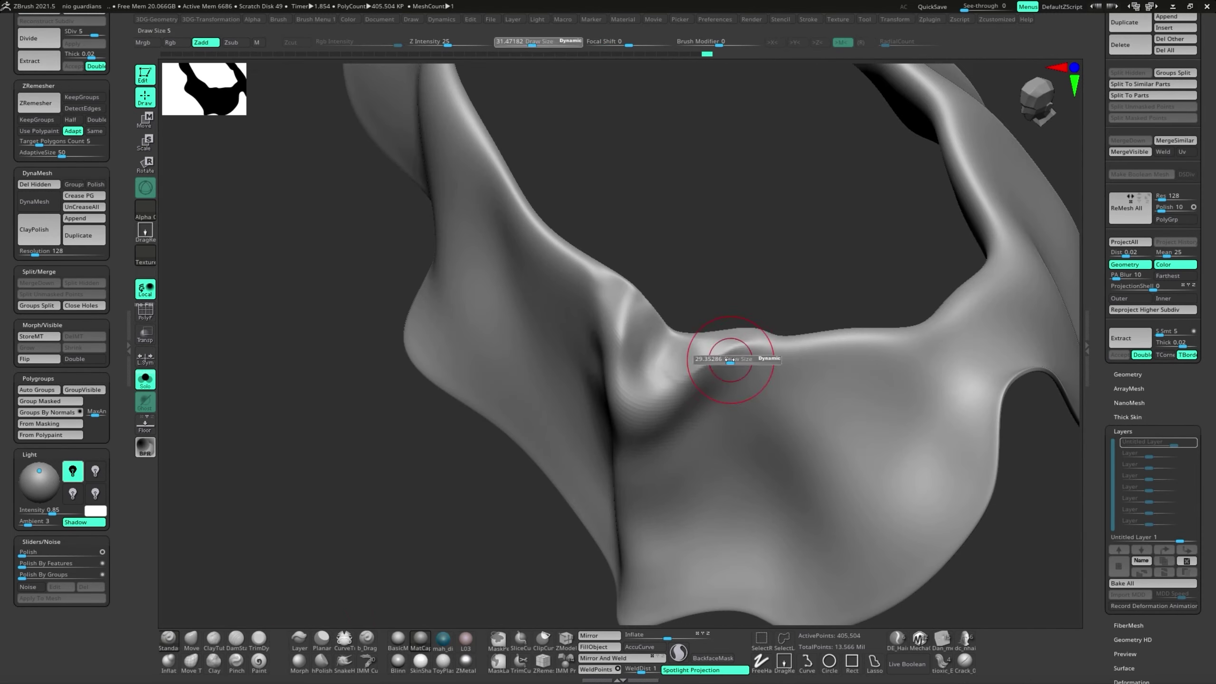
mouse_move(424, 504)
right_down()
mouse_move(609, 380)
mouse_move(663, 403)
mouse_move(390, 609)
right_up()
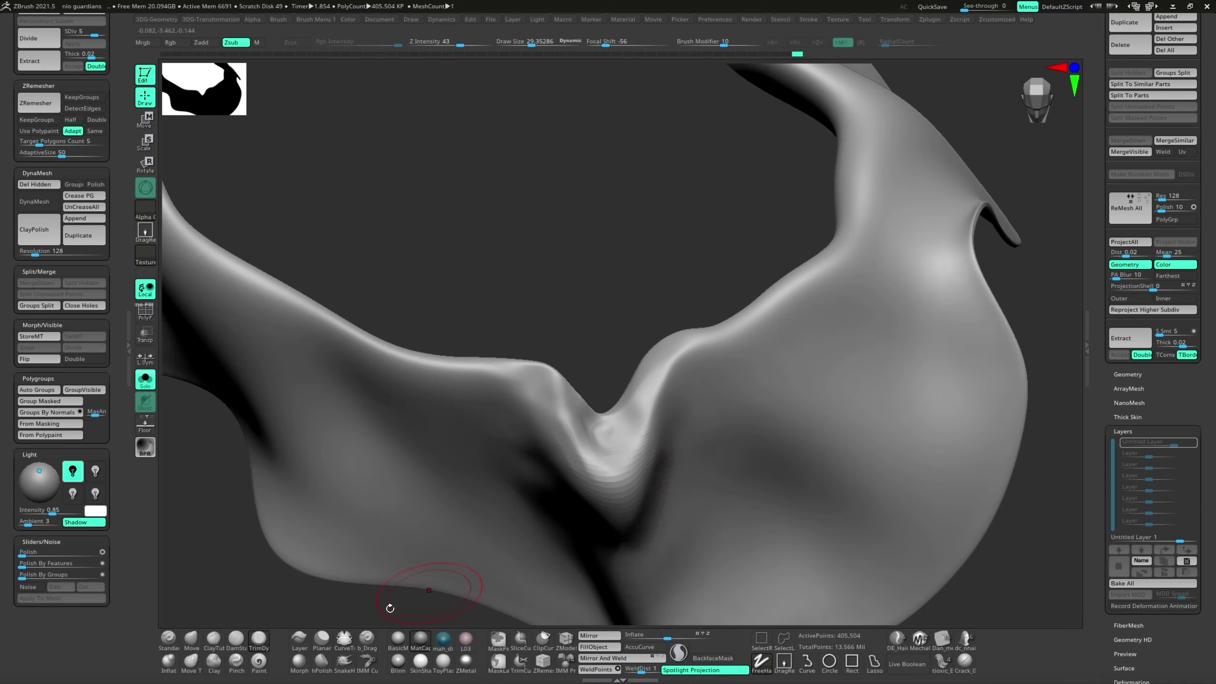
- Carve a deep vertical crease into the front fold, dipping to subdivision level 3 and back
mouse_move(663, 461)
right_down()
mouse_move(630, 307)
mouse_move(612, 420)
right_up()
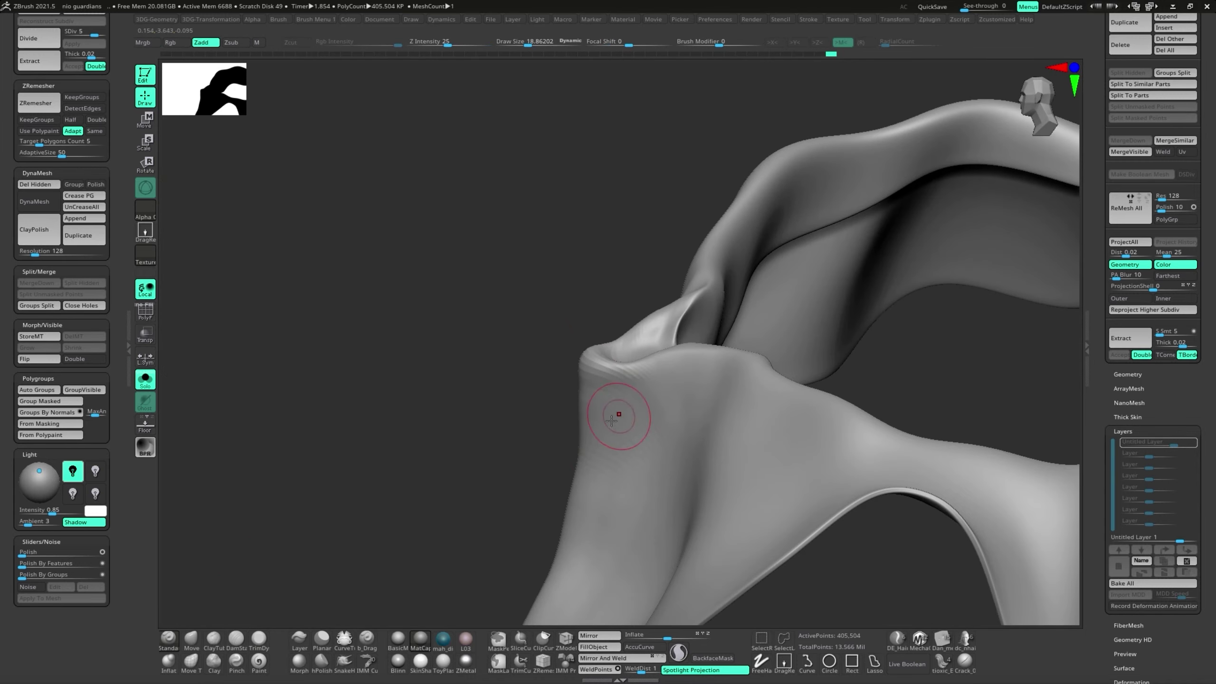
mouse_move(628, 337)
right_down()
mouse_move(624, 367)
mouse_move(655, 337)
mouse_move(598, 562)
mouse_move(661, 408)
mouse_move(652, 340)
mouse_move(638, 421)
mouse_move(703, 495)
mouse_move(788, 470)
mouse_move(690, 417)
mouse_move(739, 462)
mouse_move(488, 483)
mouse_move(728, 465)
mouse_move(648, 482)
mouse_move(507, 277)
right_up()
key(shift+d)
key(shift+d)
key(d)
key(d)
key(d)
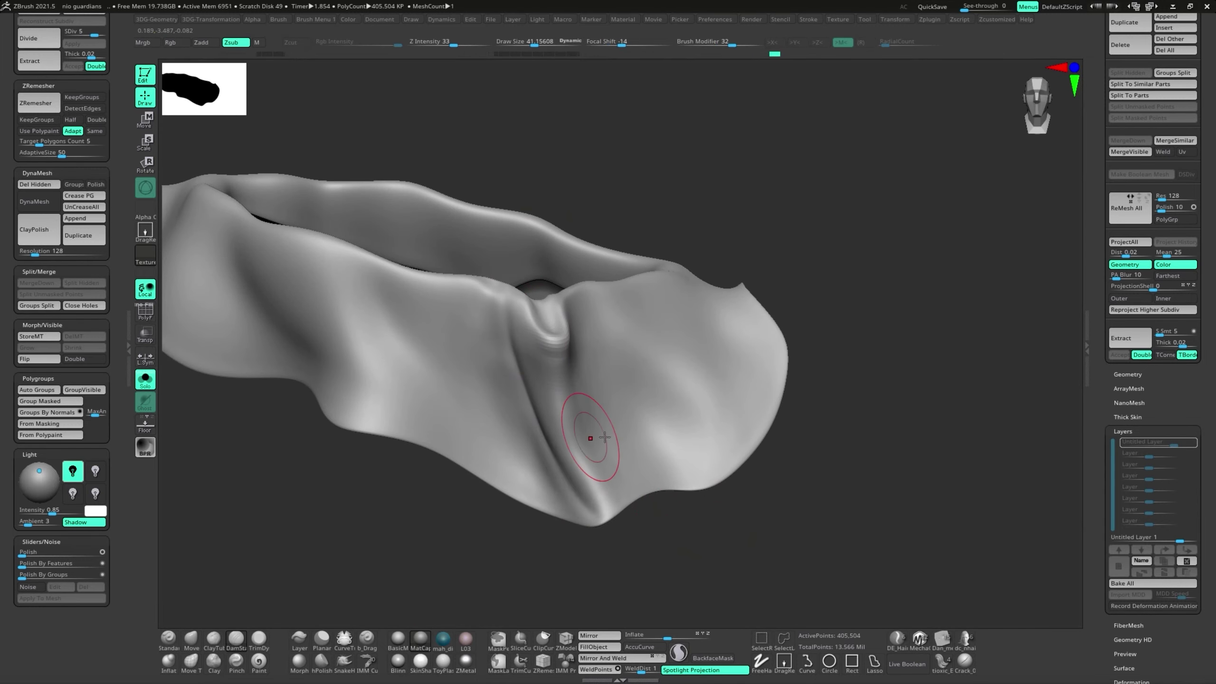
mouse_move(605, 437)
right_down()
mouse_move(535, 395)
mouse_move(488, 401)
mouse_move(485, 514)
right_up()
- Pull the crease along the cloak fold with the Move brush
key(b)
key(m)
key(v)
key(s)
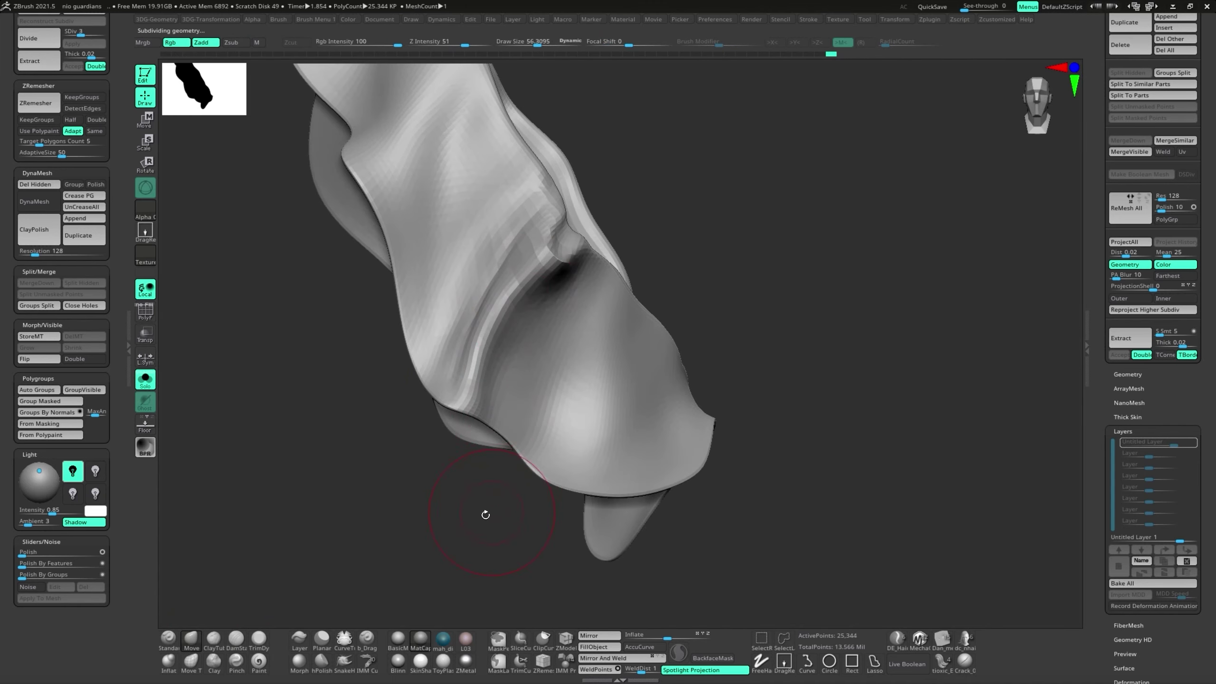
right_drag(479, 396, 471, 413)
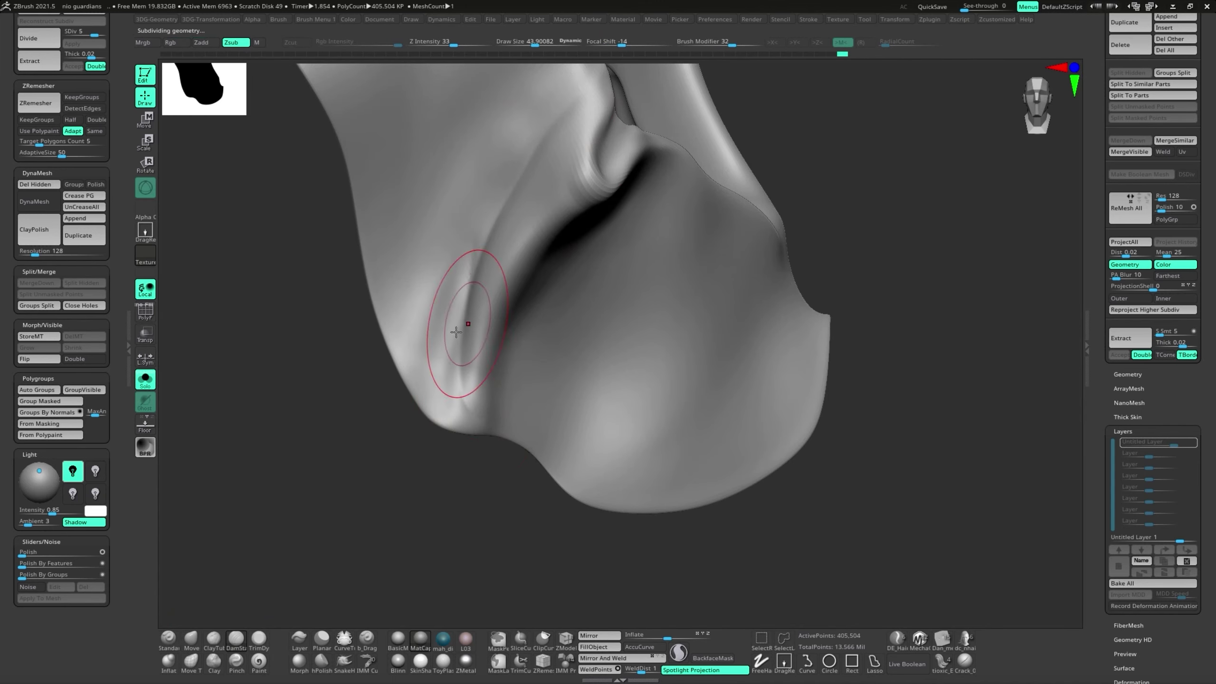
right_drag(456, 332, 578, 492)
- With the Standard brush selected, mask a curved strip across the pinched fold using MaskCurve
key(b)
key(s)
key(t)
mouse_move(554, 402)
right_down()
mouse_move(663, 457)
mouse_move(659, 485)
right_up()
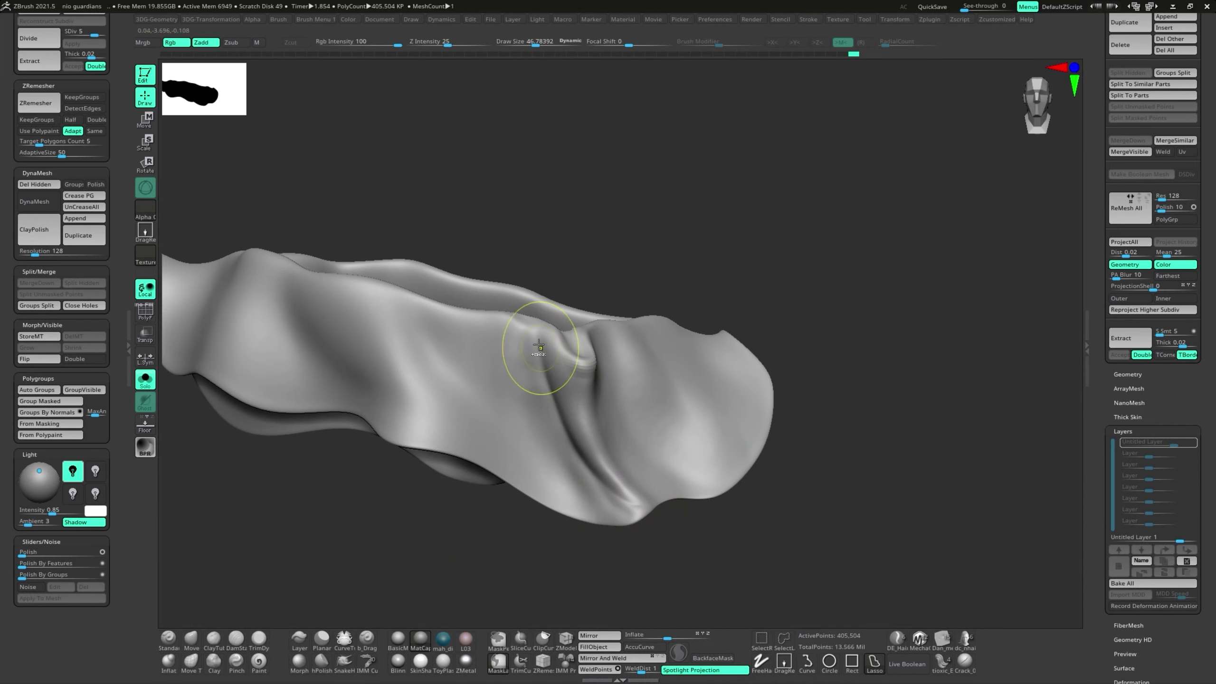
ctrl+drag(613, 230, 567, 243)
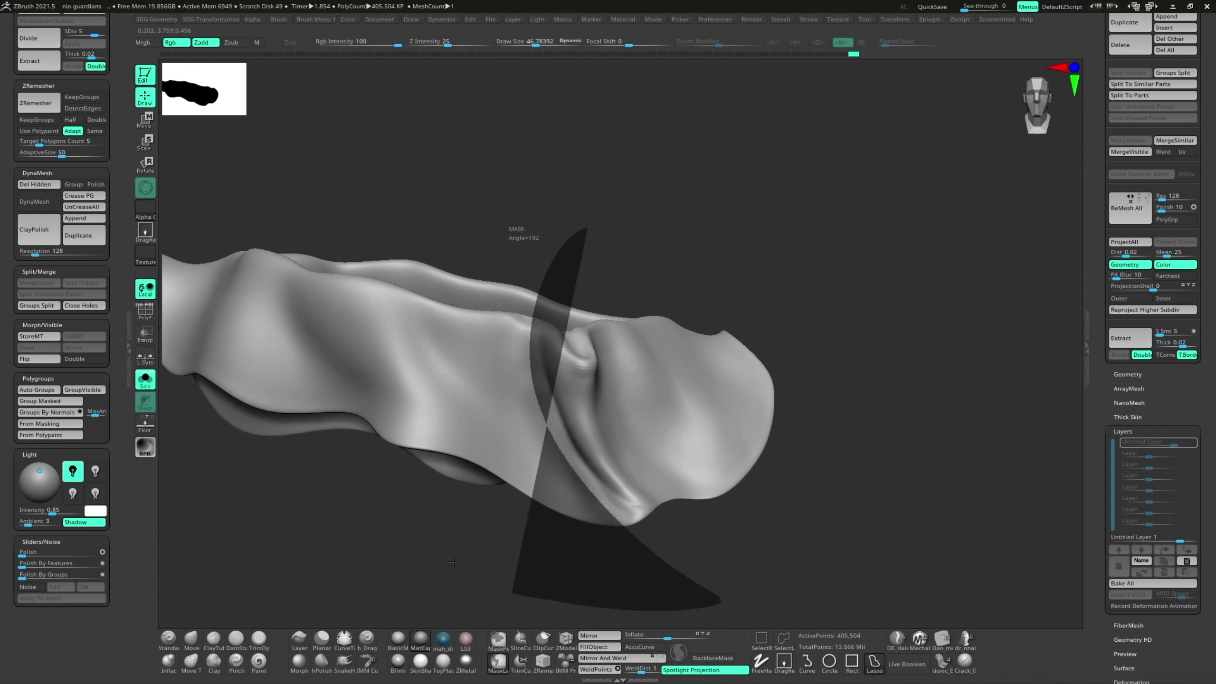
ctrl+drag(453, 562, 718, 551)
mouse_move(623, 551)
right_down()
mouse_move(744, 538)
mouse_move(507, 386)
mouse_move(597, 488)
mouse_move(508, 240)
right_up()
ctrl+drag(507, 239, 846, 548)
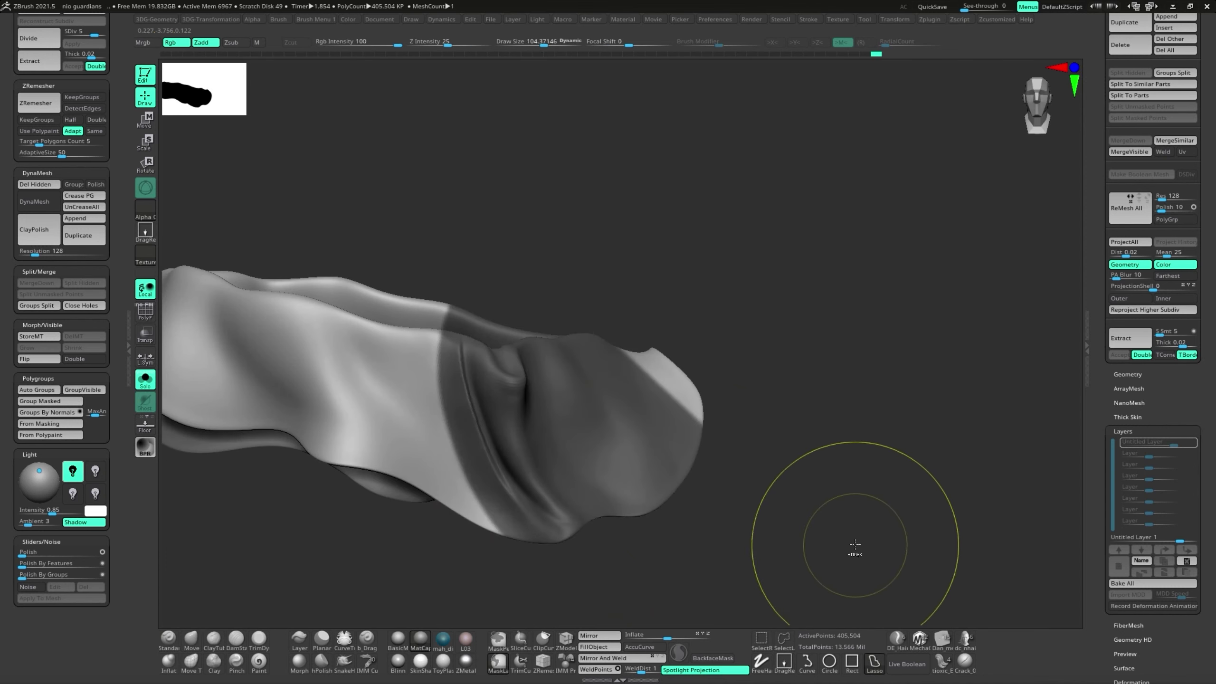
mouse_move(469, 397)
right_down()
mouse_move(529, 433)
mouse_move(422, 395)
mouse_move(817, 467)
mouse_move(518, 472)
mouse_move(554, 533)
right_up()
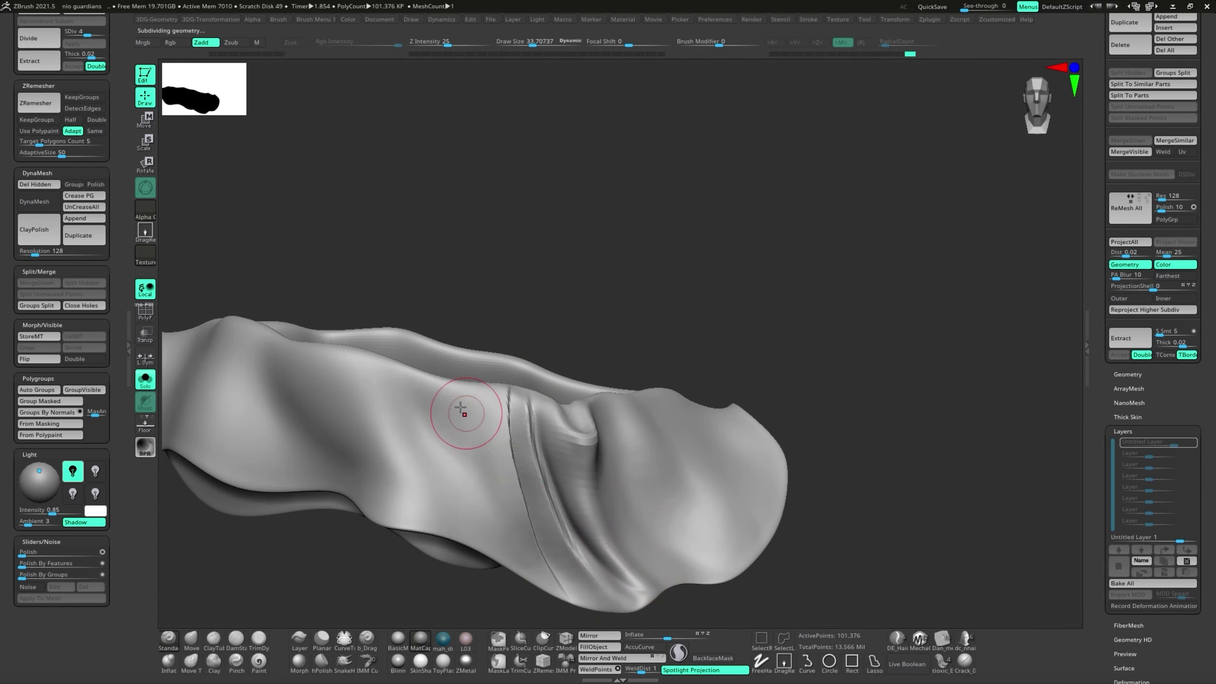
- Enlarge the brush, choose DamStandard for seam grooves, and raise the mesh to top subdivision
mouse_move(461, 406)
right_down()
mouse_move(421, 525)
mouse_move(450, 435)
right_up()
mouse_move(596, 575)
right_down()
mouse_move(393, 448)
mouse_move(603, 483)
mouse_move(592, 538)
mouse_move(670, 503)
right_up()
click(236, 638)
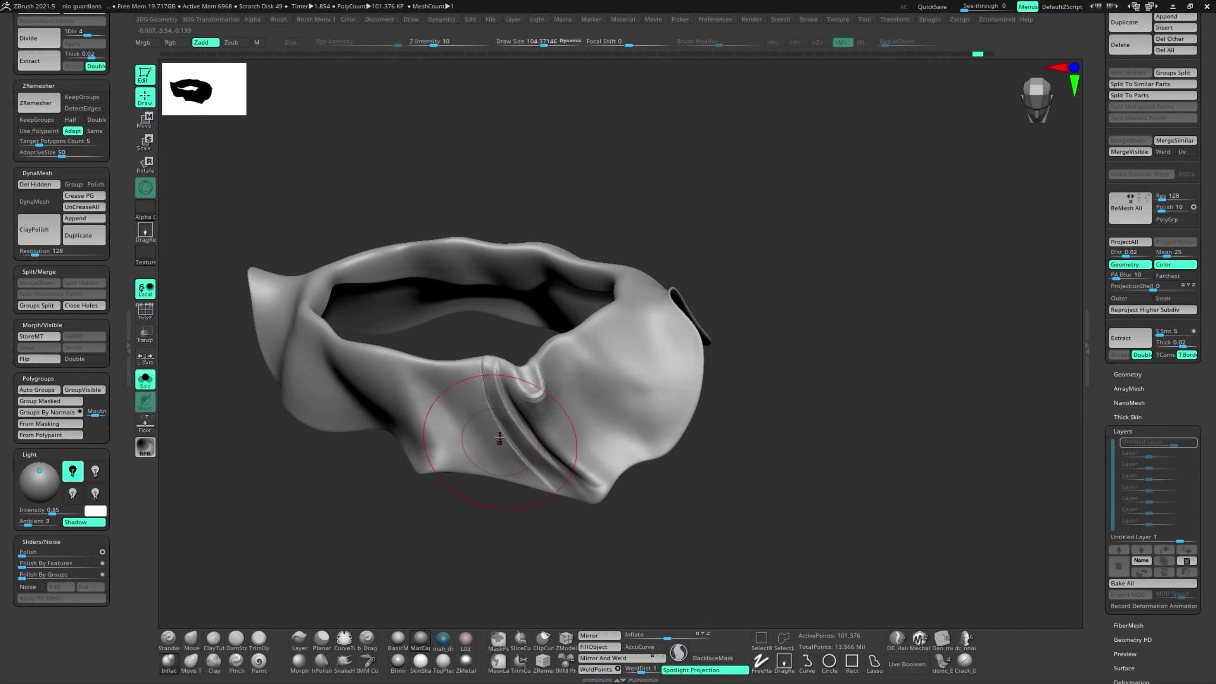
mouse_move(431, 431)
right_down()
mouse_move(530, 467)
mouse_move(479, 431)
mouse_move(575, 509)
right_up()
key(ctrl+d)
key(ctrl+d)
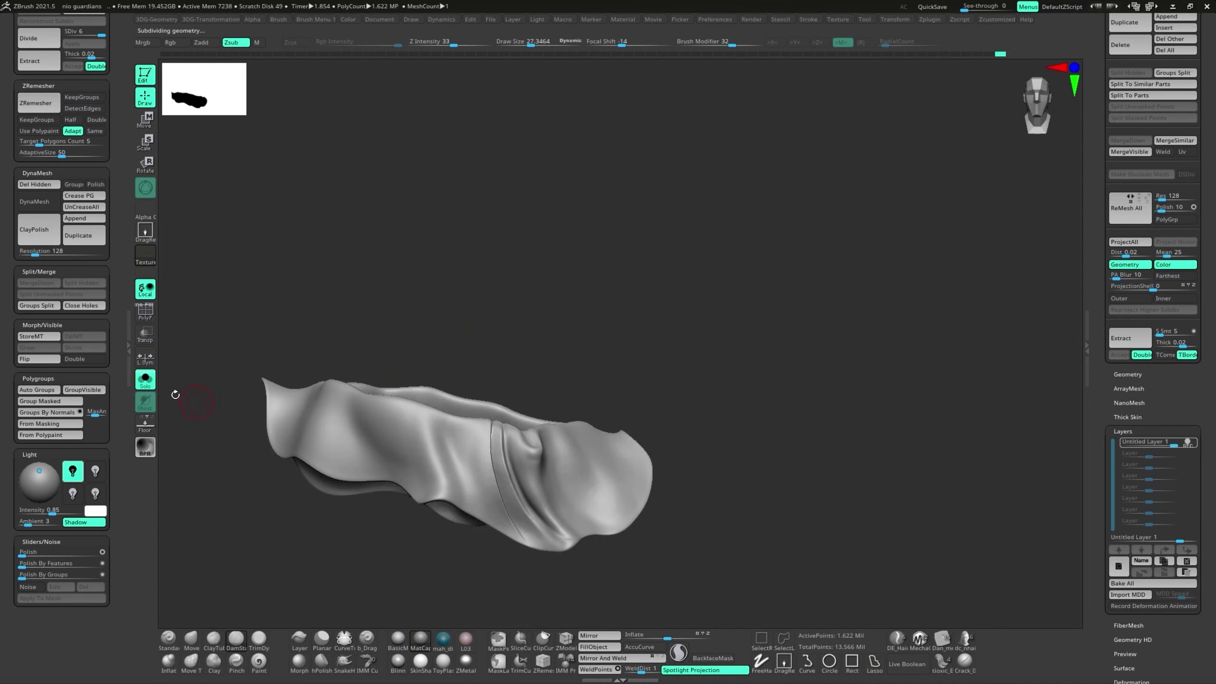
- Step through the subdivision levels, settling on level 4, while reframing the cloth
key(d)
ctrl+right_drag(661, 517, 169, 641)
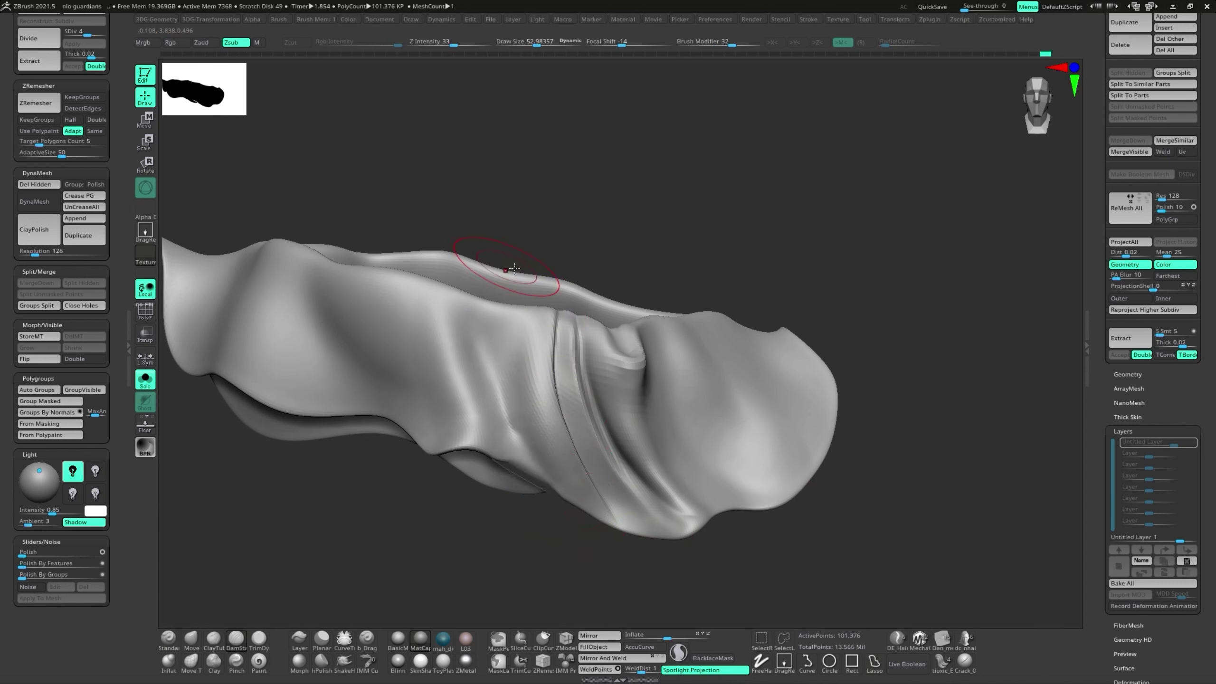
right_drag(514, 269, 565, 496)
mouse_move(636, 585)
right_down()
mouse_move(503, 526)
mouse_move(544, 420)
right_up()
key(d)
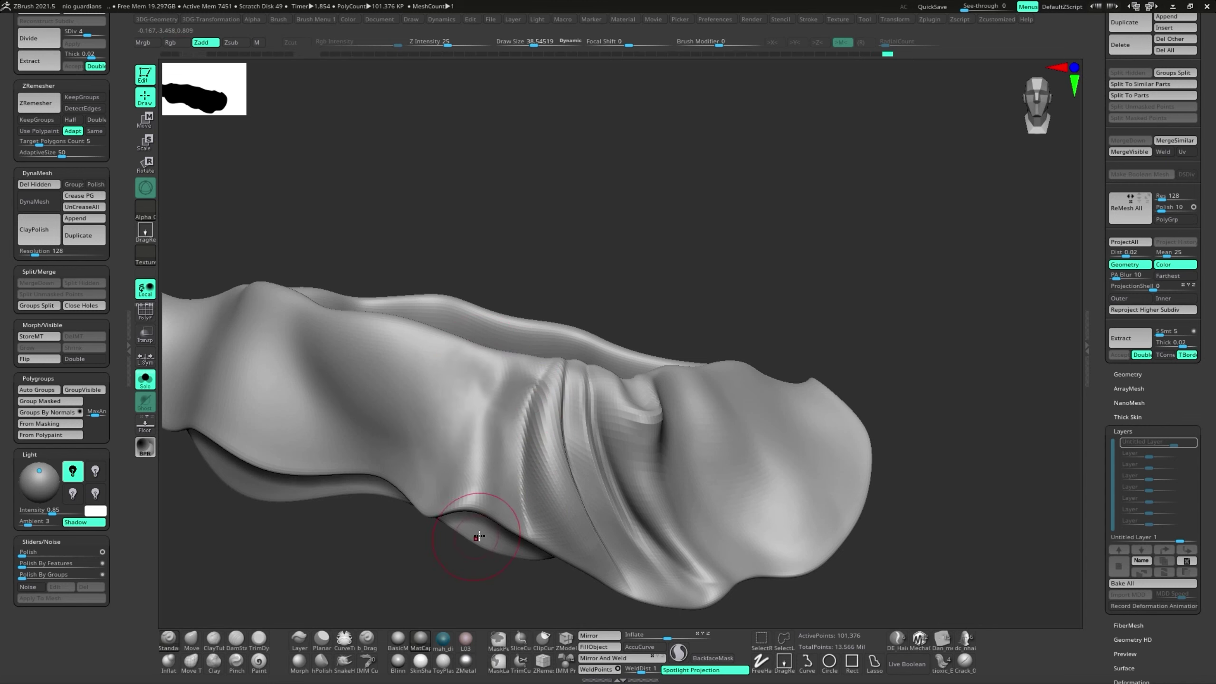
mouse_move(526, 411)
right_down()
mouse_move(517, 479)
mouse_move(322, 618)
right_up()
key(d)
key(d)
key(shift+d)
right_drag(559, 451, 565, 393)
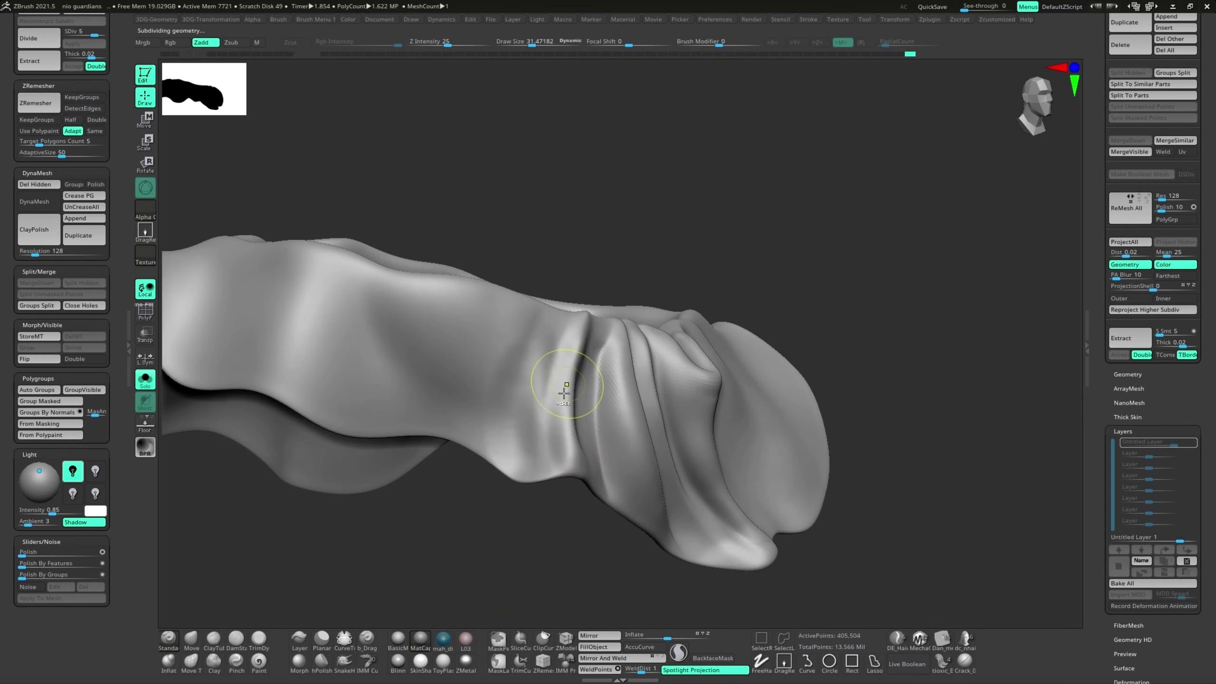
key(d)
mouse_move(534, 445)
right_down()
mouse_move(660, 502)
mouse_move(579, 435)
mouse_move(559, 500)
mouse_move(652, 502)
mouse_move(358, 622)
right_up()
- Raise a wrinkle across the gathered folds with the Standard brush
click(236, 638)
right_drag(622, 354, 660, 499)
key(d)
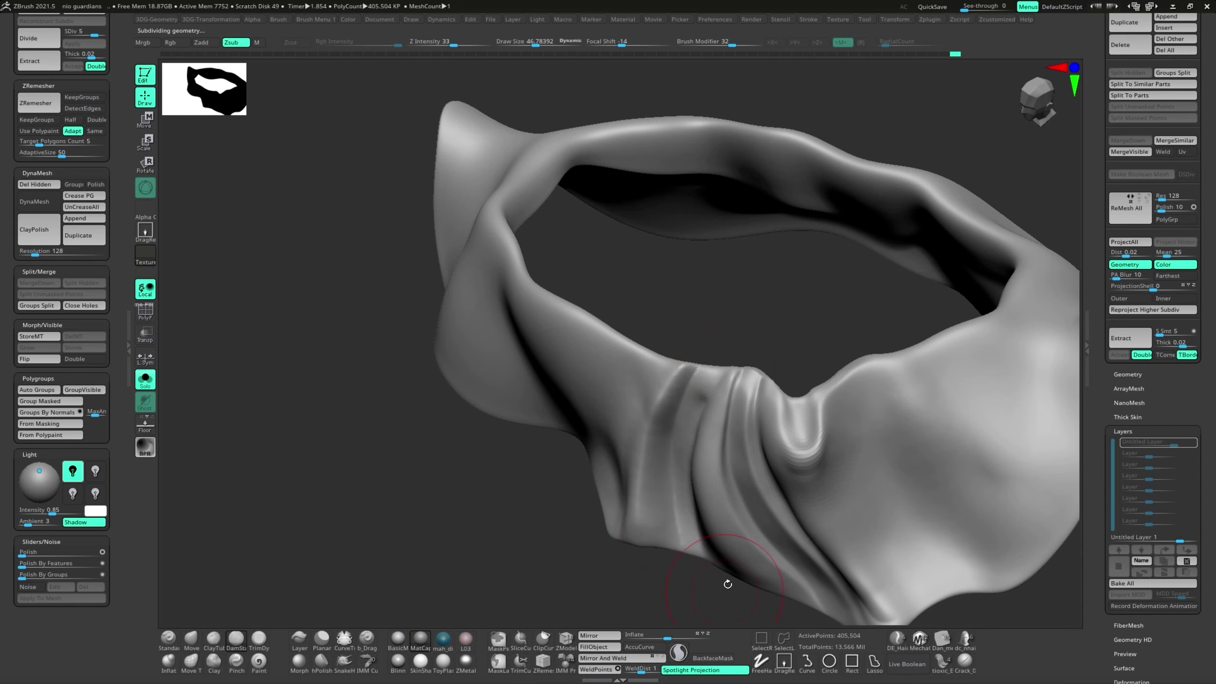
right_drag(728, 584, 724, 515)
key(b)
key(s)
key(t)
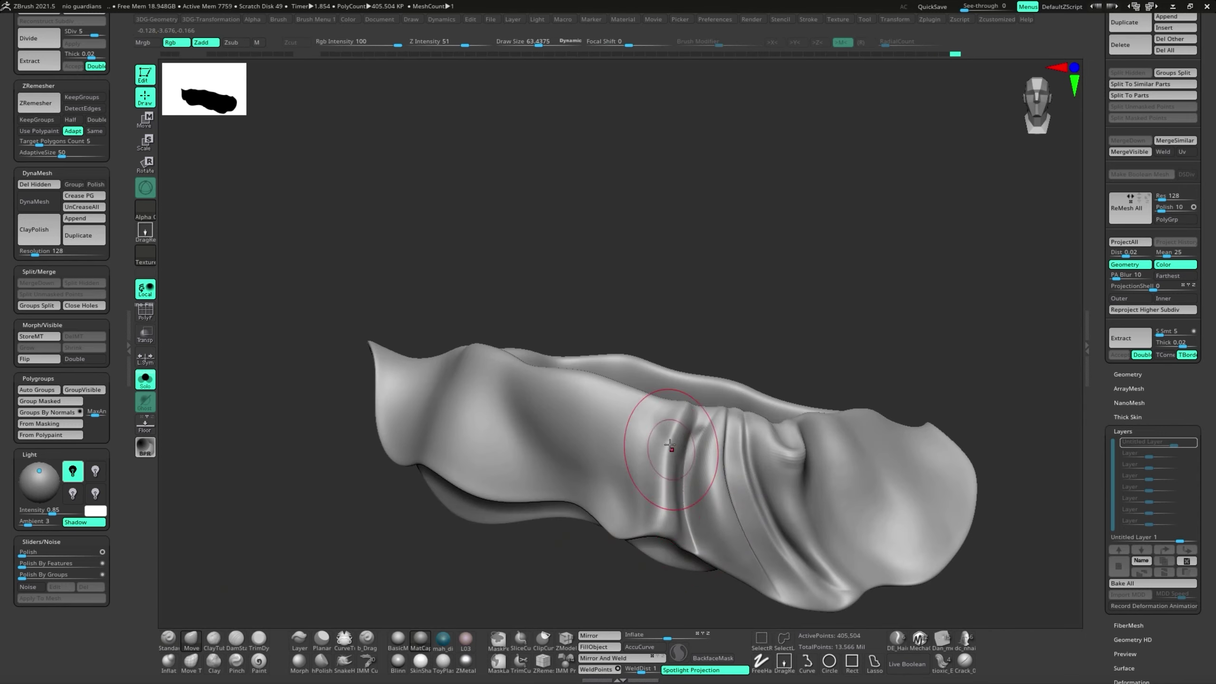
right_drag(670, 446, 719, 483)
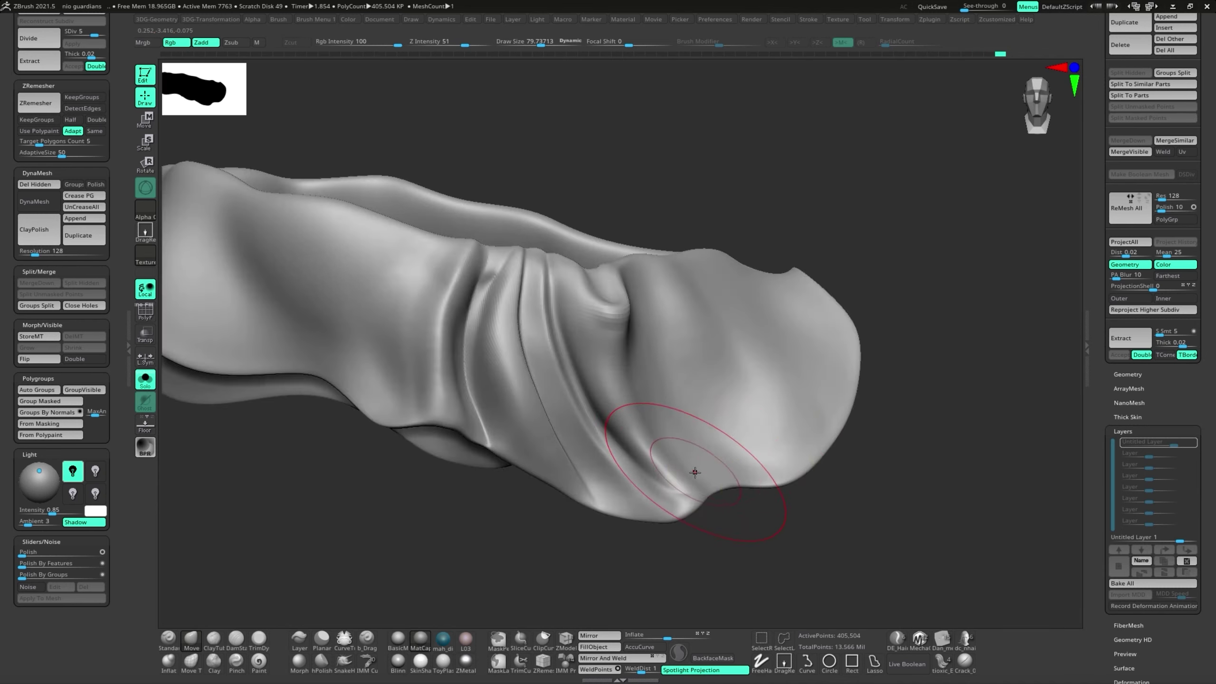
- Carve thin creases into the lower gathered folds with DamStandard
mouse_move(831, 526)
right_down()
mouse_move(668, 383)
mouse_move(522, 483)
mouse_move(168, 644)
right_up()
key(s)
key(b)
key(d)
key(s)
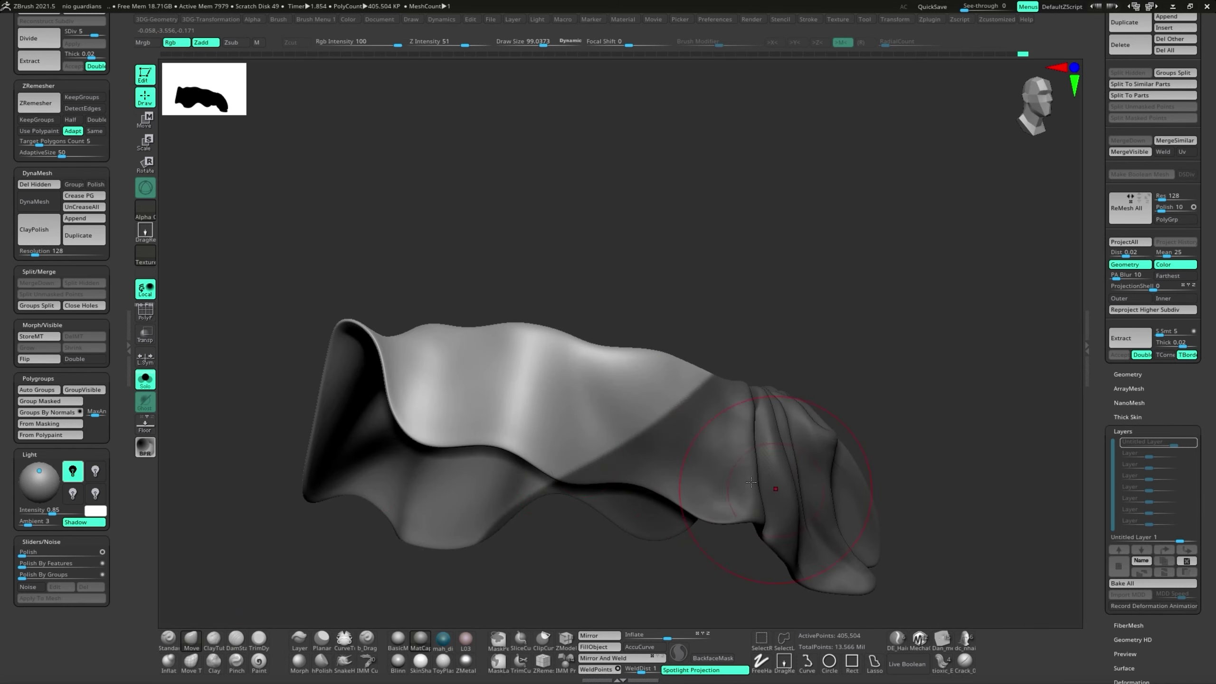
mouse_move(751, 481)
right_down()
mouse_move(720, 520)
mouse_move(624, 435)
mouse_move(705, 533)
right_up()
mouse_move(674, 471)
right_down()
mouse_move(706, 463)
mouse_move(612, 518)
mouse_move(628, 540)
right_up()
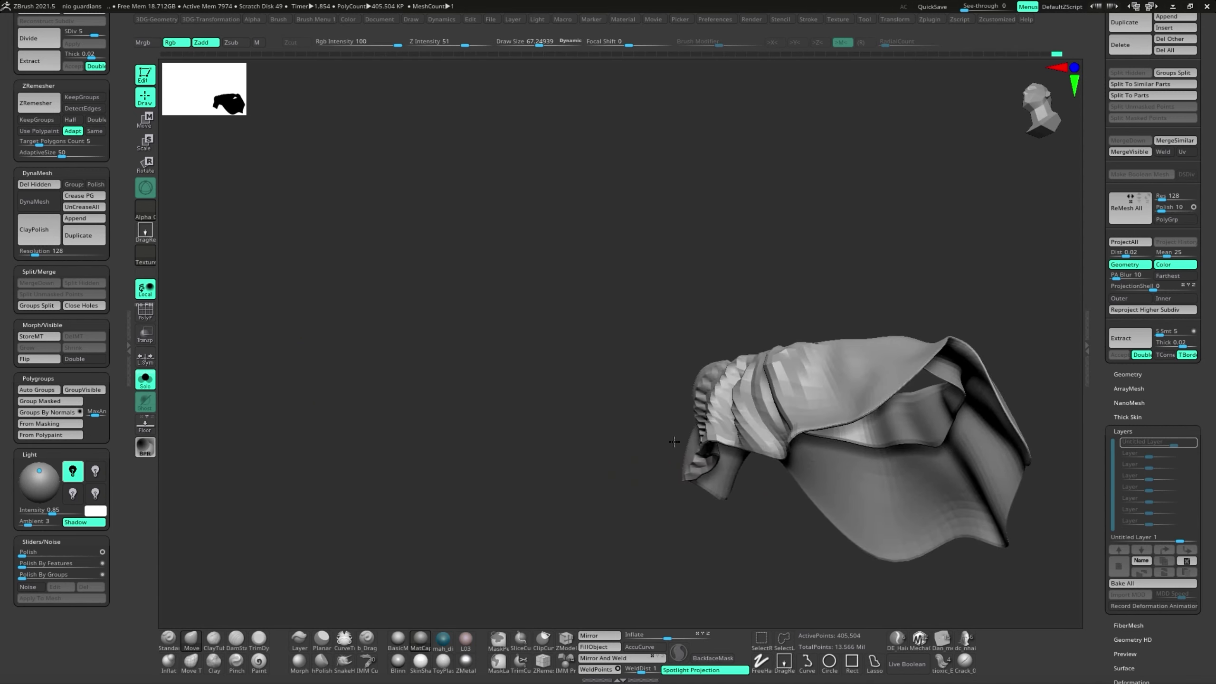
mouse_move(275, 377)
right_down()
mouse_move(733, 274)
mouse_move(746, 438)
mouse_move(699, 506)
right_up()
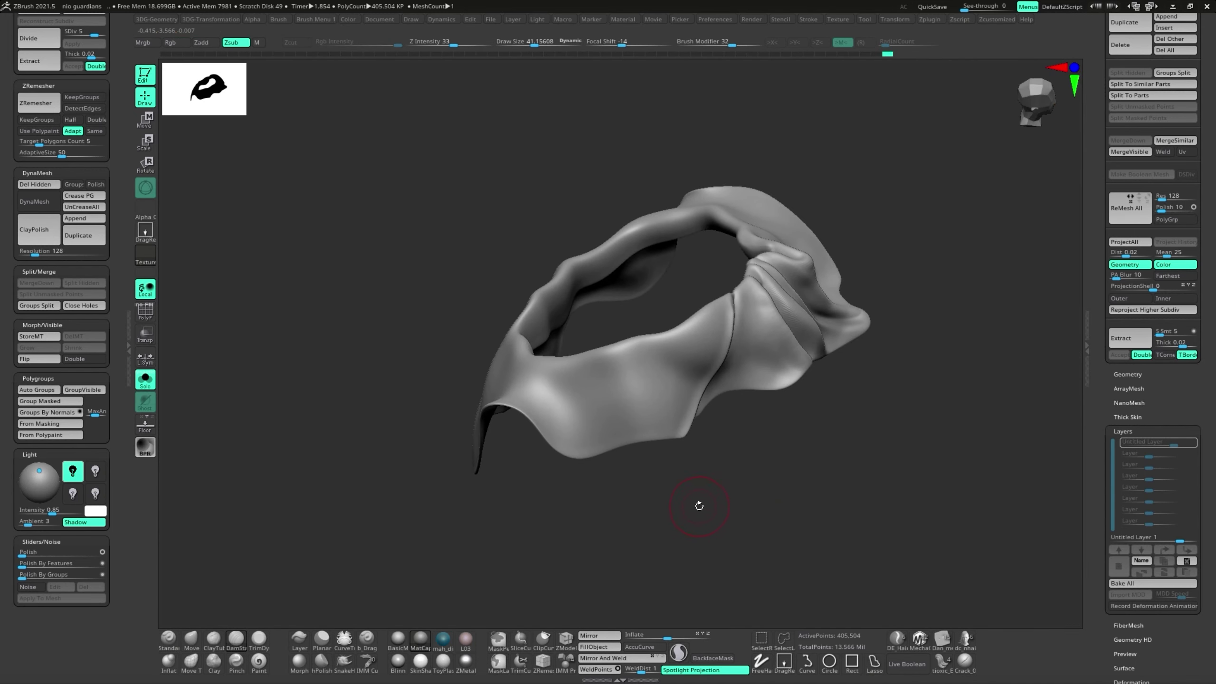
key(d)
mouse_move(672, 446)
alt+right_down()
mouse_move(695, 444)
mouse_move(570, 435)
mouse_move(546, 461)
mouse_move(589, 529)
mouse_move(590, 509)
mouse_move(682, 521)
mouse_move(722, 440)
mouse_move(709, 426)
alt+right_up()
- Drop a subdivision level for the Move brush, then step back up one level
key(shift+d)
key(shift+d)
key(b)
key(m)
key(v)
key(d)
- Carve crease lines into a fold of the waist cloth with DamStandard at top subdivision
key(d)
key(d)
key(d)
key(b)
key(d)
key(s)
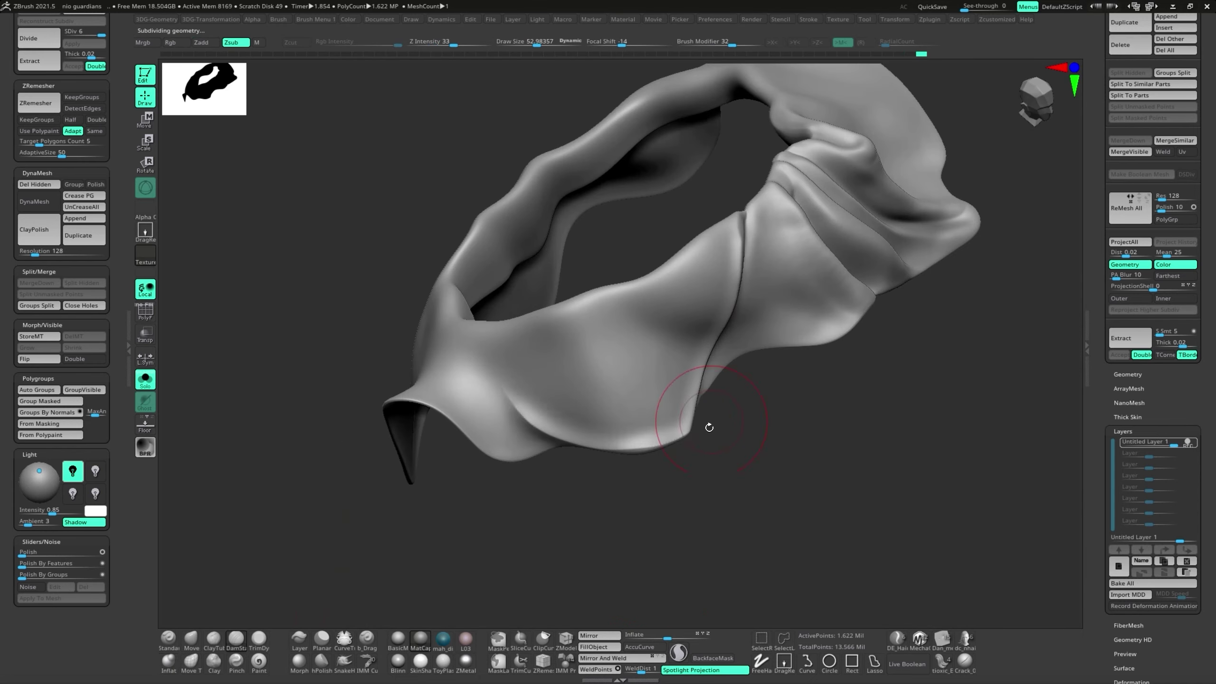
mouse_move(710, 478)
right_down()
mouse_move(720, 402)
mouse_move(615, 325)
right_up()
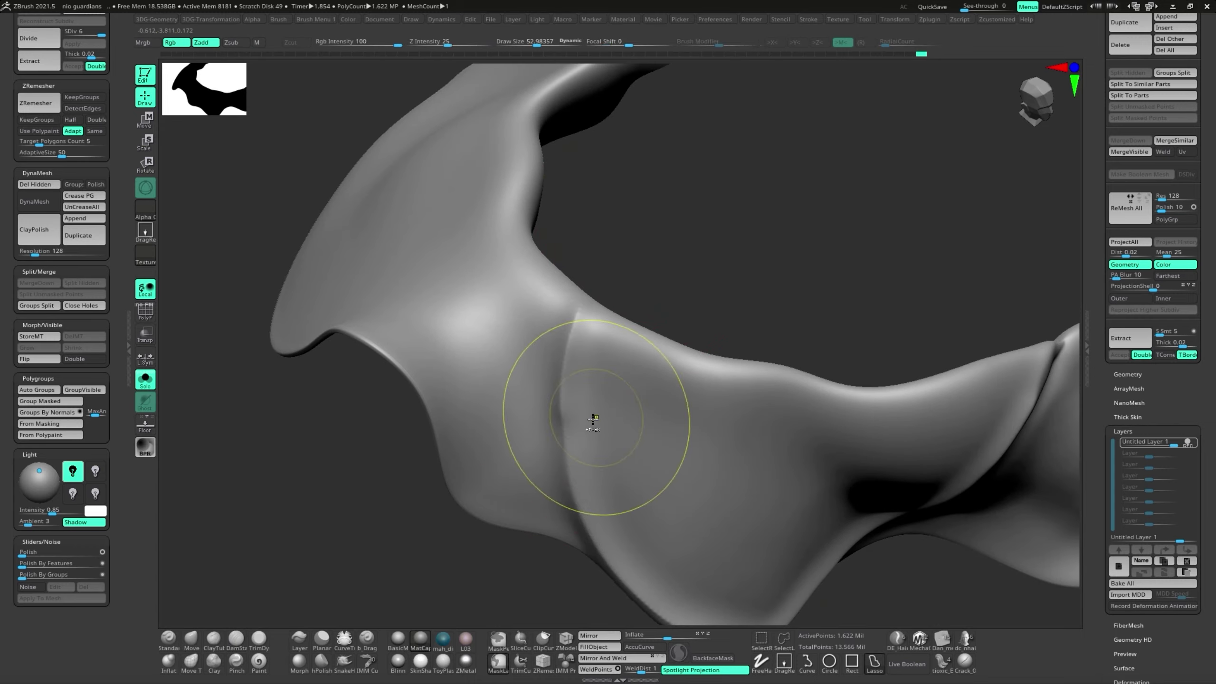
mouse_move(593, 418)
right_down()
mouse_move(625, 291)
mouse_move(603, 345)
mouse_move(641, 293)
mouse_move(827, 465)
mouse_move(746, 434)
mouse_move(638, 361)
mouse_move(546, 382)
mouse_move(700, 196)
mouse_move(729, 488)
mouse_move(706, 497)
mouse_move(773, 345)
mouse_move(760, 348)
mouse_move(842, 421)
mouse_move(737, 416)
right_up()
key(shift+d)
- Mask part of the cloth and deepen its folds with an enlarged Move brush
key(b)
key(m)
key(v)
key(ctrl)
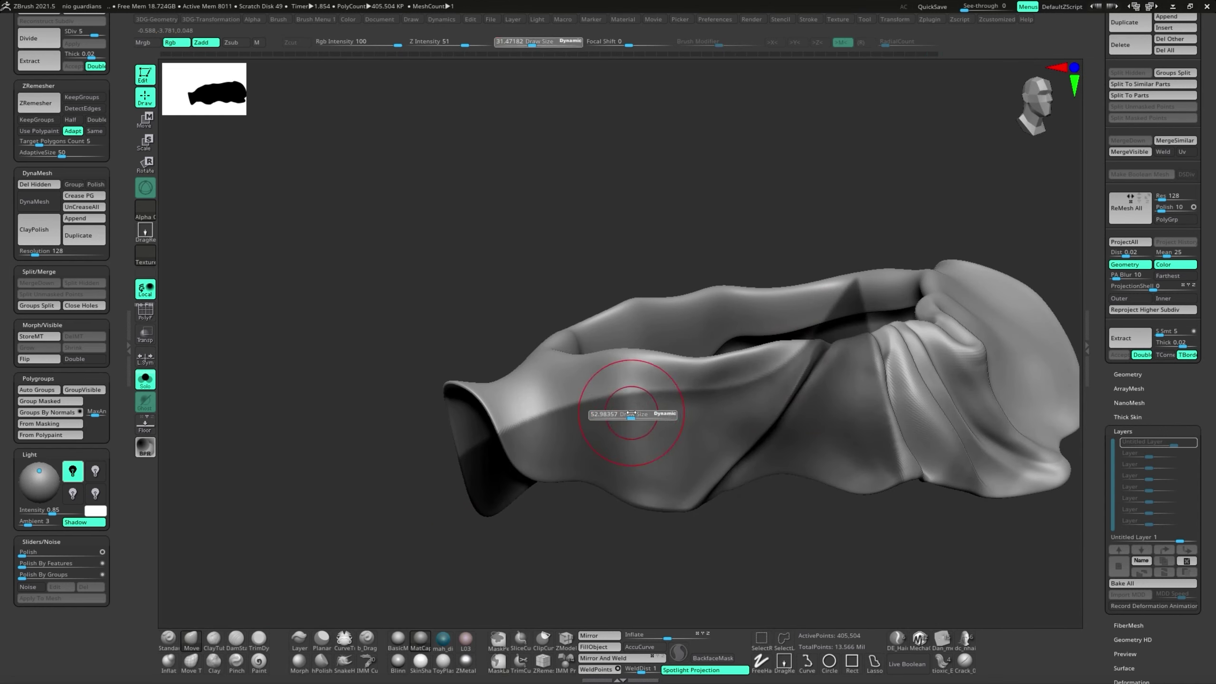
right_drag(631, 413, 505, 308)
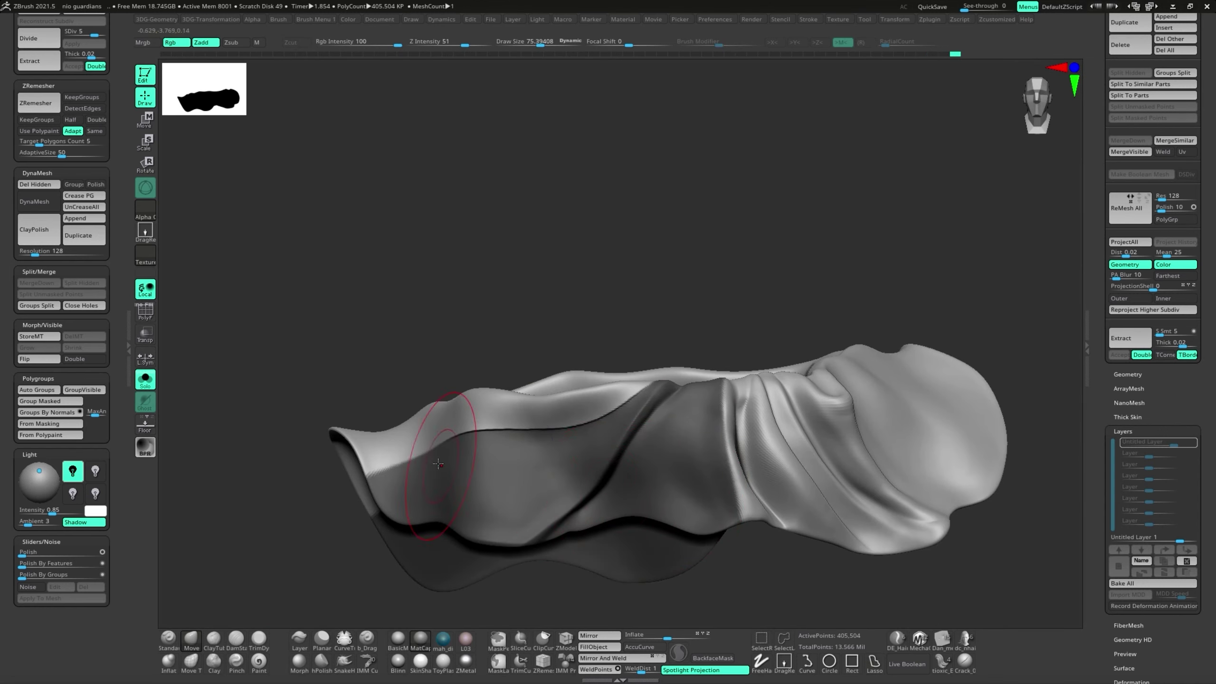
right_drag(438, 464, 484, 449)
- Carve further creases through the drapery with DamStandard, checking from low side angles
key(b)
key(d)
key(s)
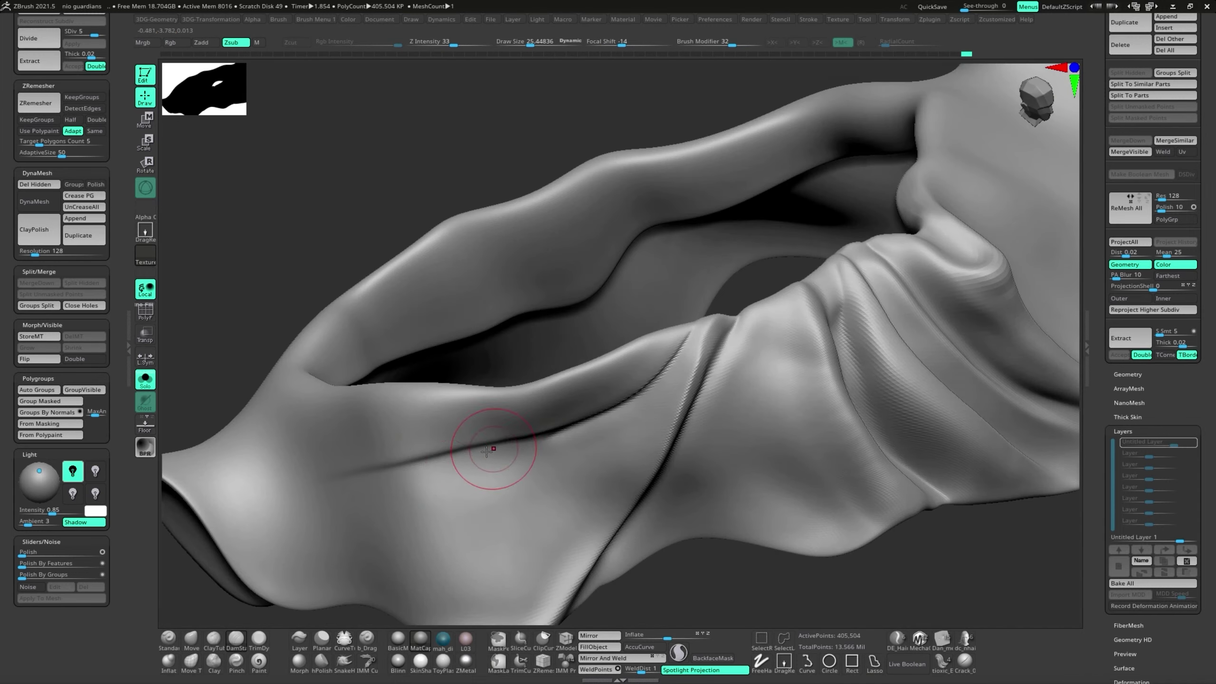
mouse_move(704, 313)
right_down()
mouse_move(589, 543)
mouse_move(637, 489)
mouse_move(650, 514)
right_up()
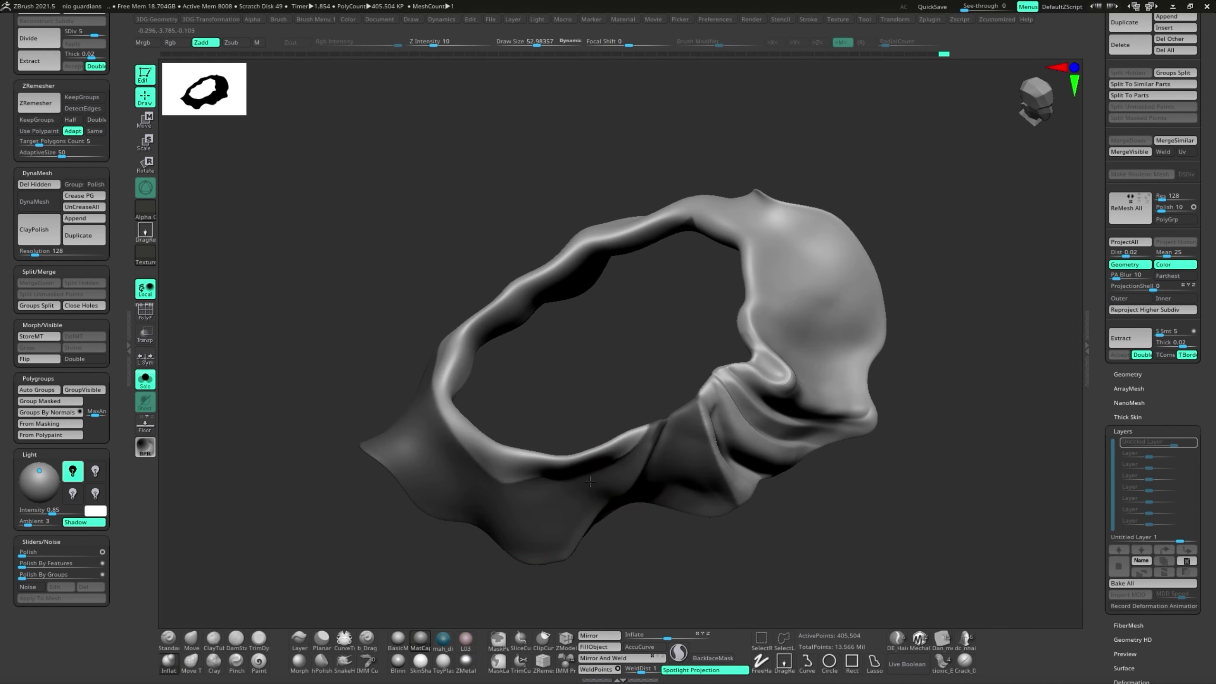
right_drag(590, 481, 603, 479)
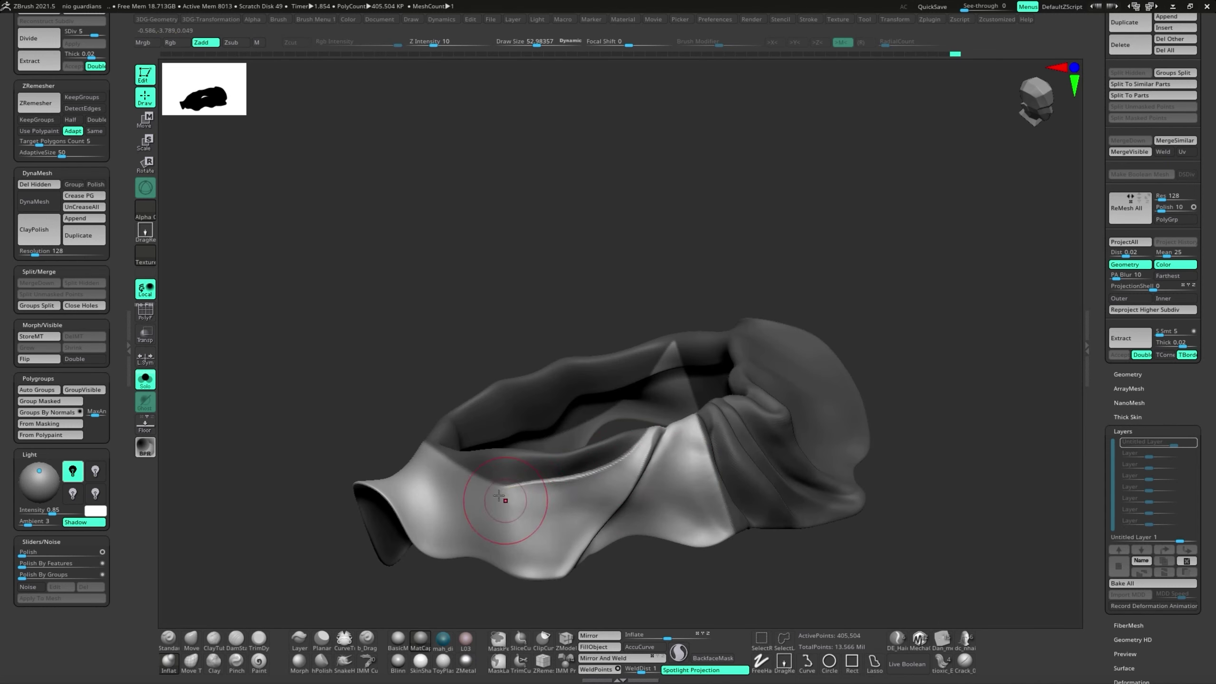
drag(330, 590, 568, 485)
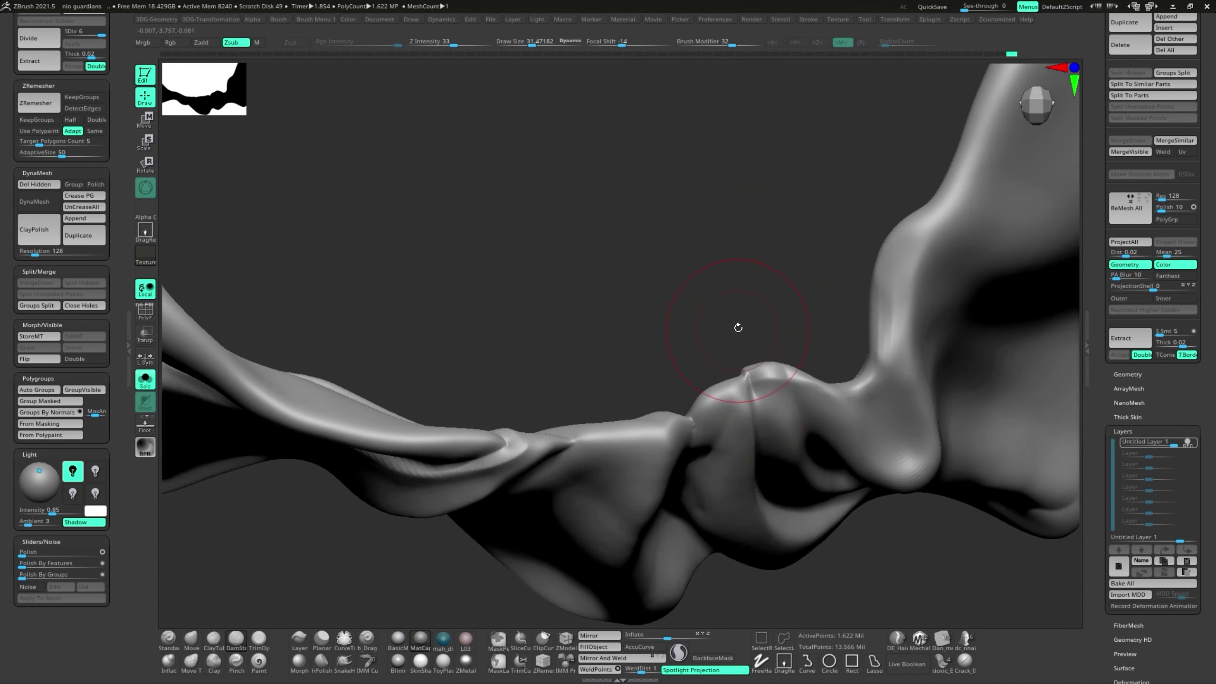
drag(754, 406, 732, 489)
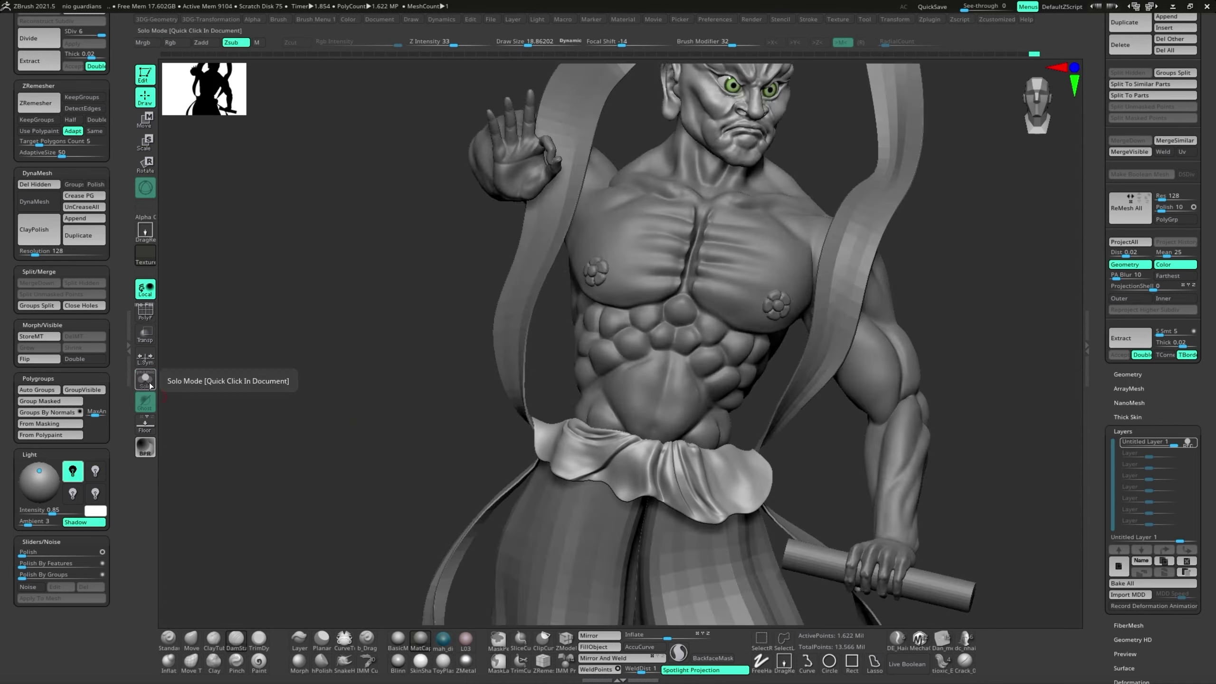
- Solo the waist cloth and flatten areas with the TrimDynamic brush
click(145, 381)
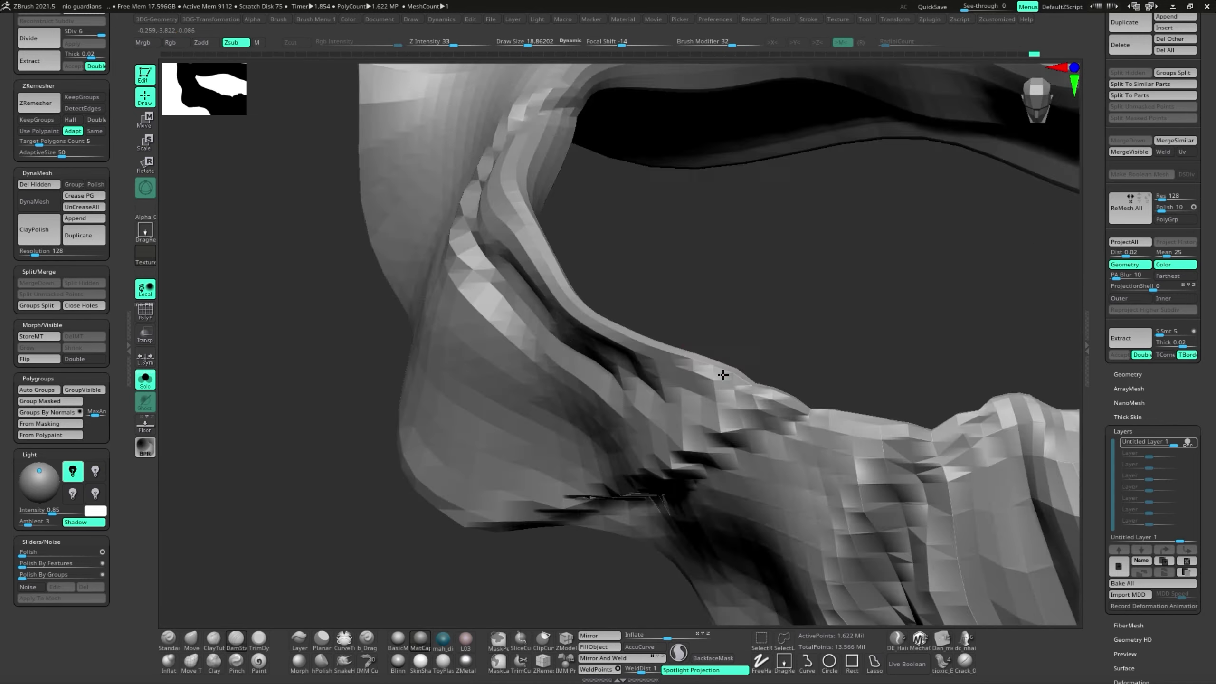
mouse_move(335, 335)
mouse_down()
mouse_move(542, 445)
mouse_move(797, 307)
mouse_move(489, 497)
mouse_move(516, 489)
mouse_move(644, 564)
mouse_move(479, 472)
mouse_up()
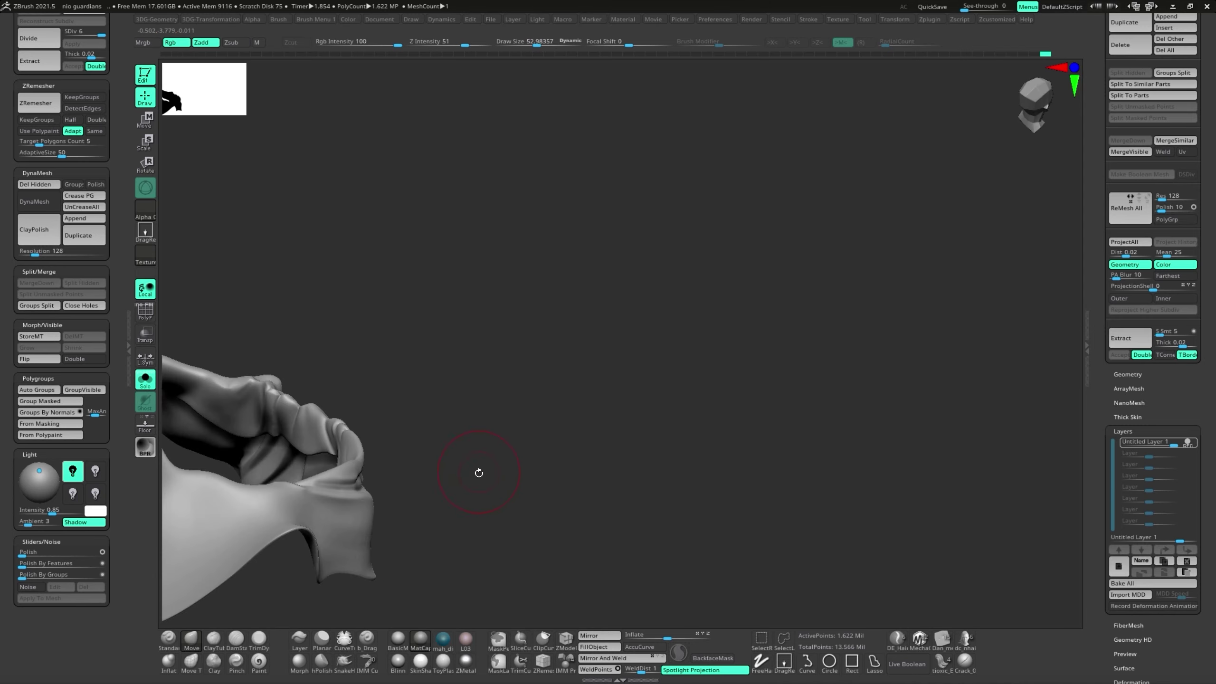
key(b)
key(t)
key(d)
drag(444, 484, 531, 392)
- Mask part of the cloth with MaskPen and reshape its folds with the Move brush
key(b)
key(m)
key(v)
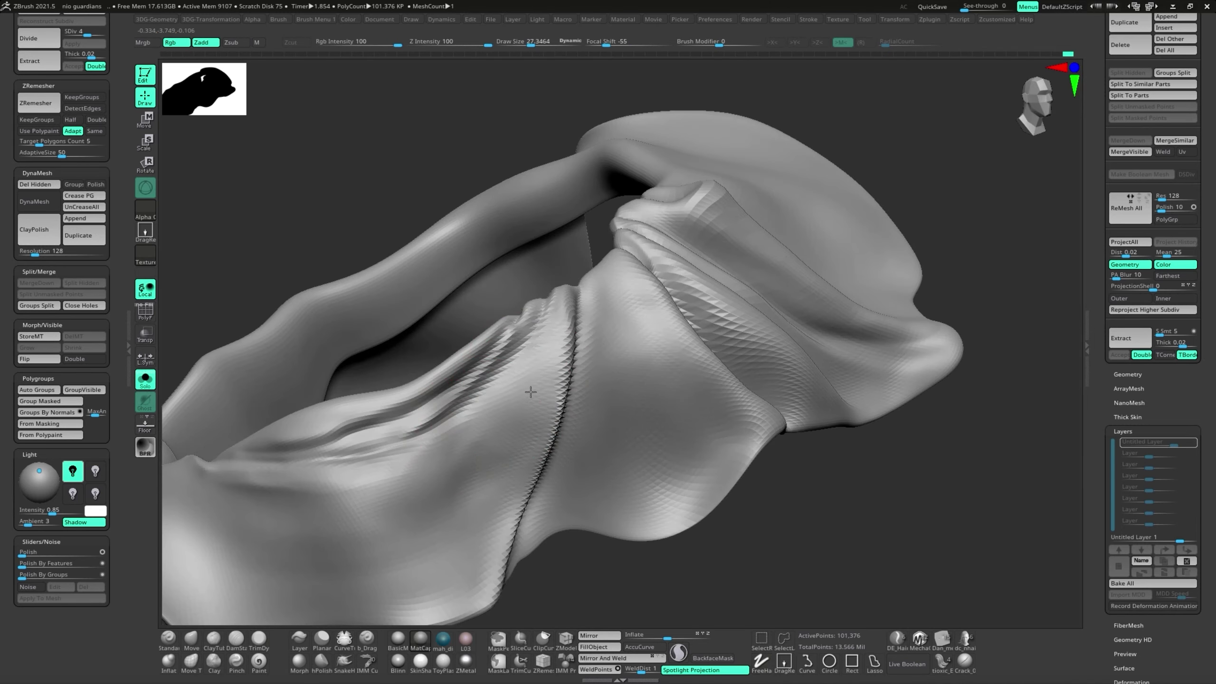
drag(246, 496, 326, 589)
key(ctrl)
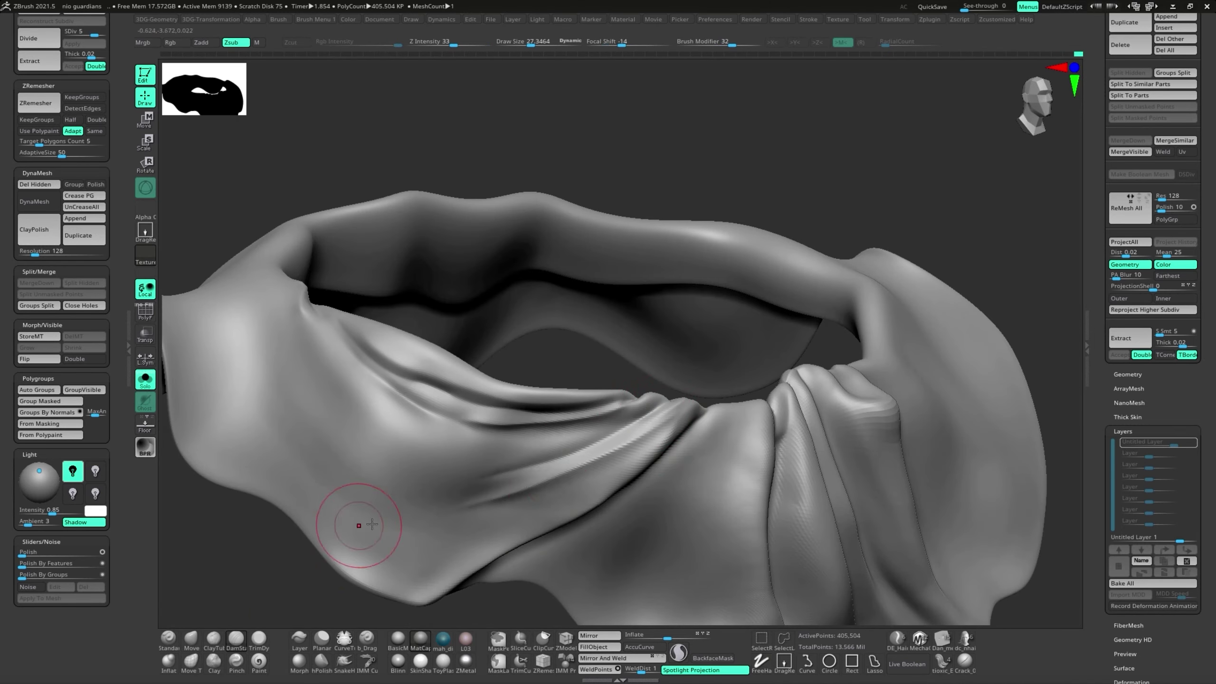
mouse_move(529, 471)
mouse_down()
mouse_move(475, 347)
mouse_move(610, 480)
mouse_move(448, 544)
mouse_up()
key(b)
key(m)
key(v)
- Sharpen the fold creases with DamStandard, reviewing the cloth ring from above and the side
key(b)
key(d)
key(s)
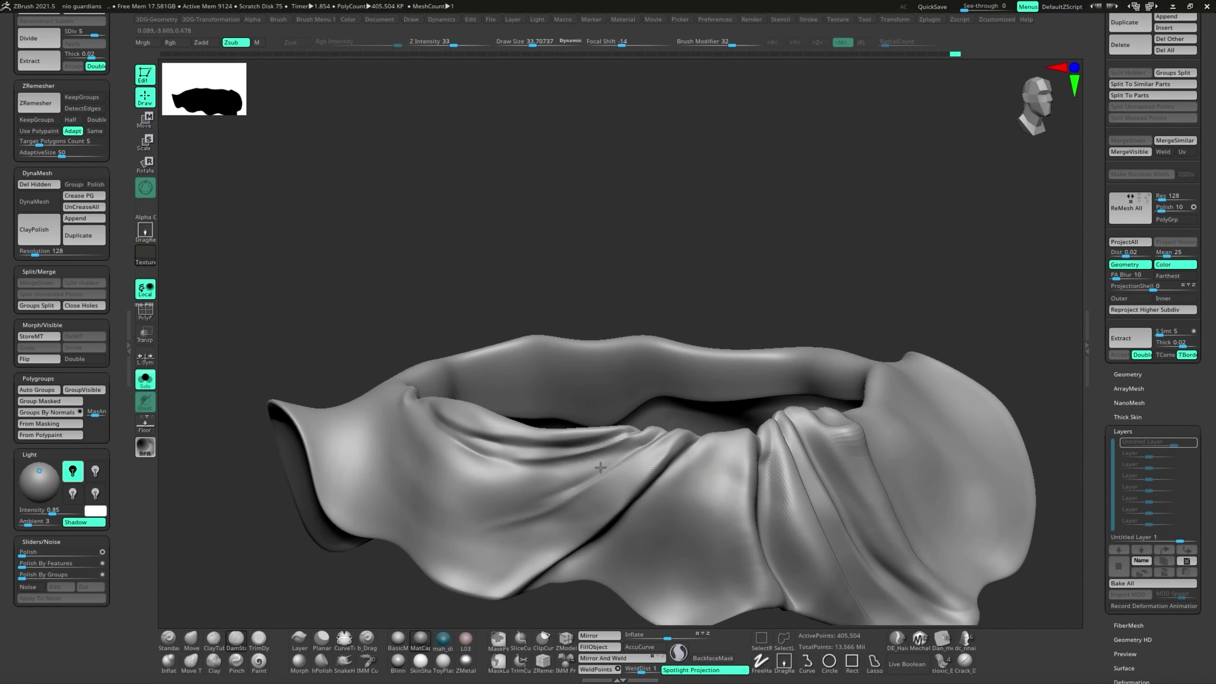
ctrl+right_drag(478, 551, 511, 515)
drag(501, 522, 666, 437)
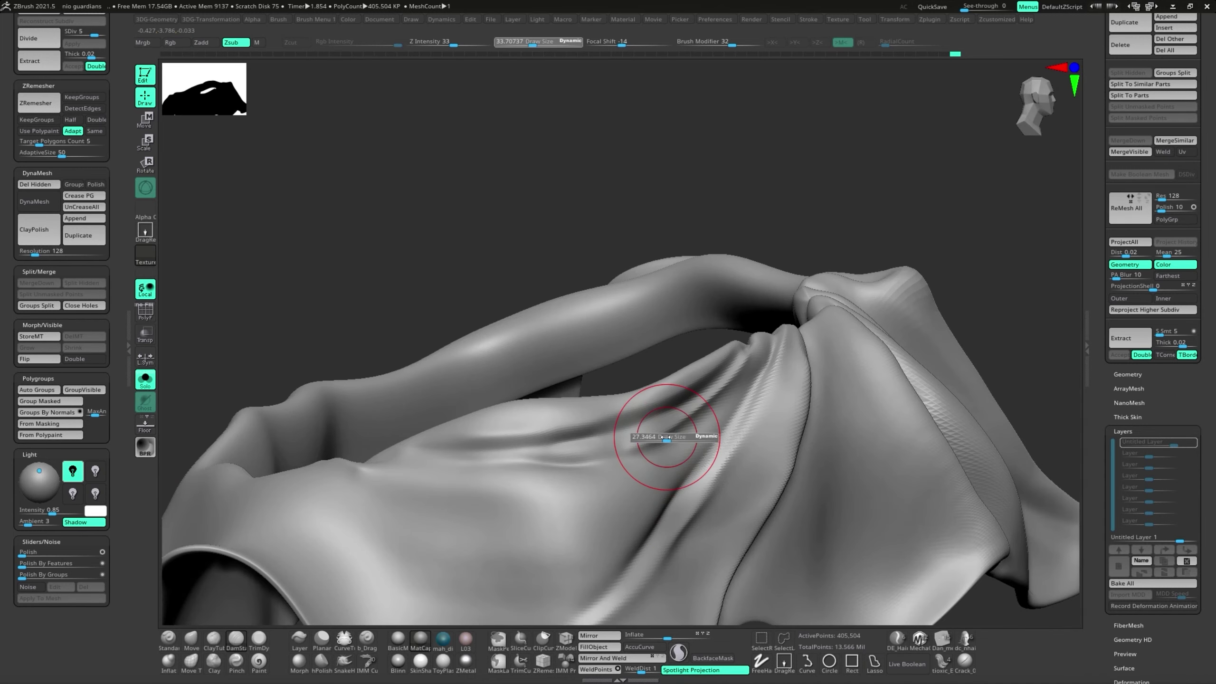
mouse_move(411, 451)
right_down()
mouse_move(347, 454)
mouse_move(325, 430)
mouse_move(339, 462)
mouse_move(505, 531)
mouse_move(488, 549)
mouse_move(516, 534)
mouse_move(407, 502)
mouse_move(575, 431)
mouse_move(515, 461)
mouse_move(495, 428)
right_up()
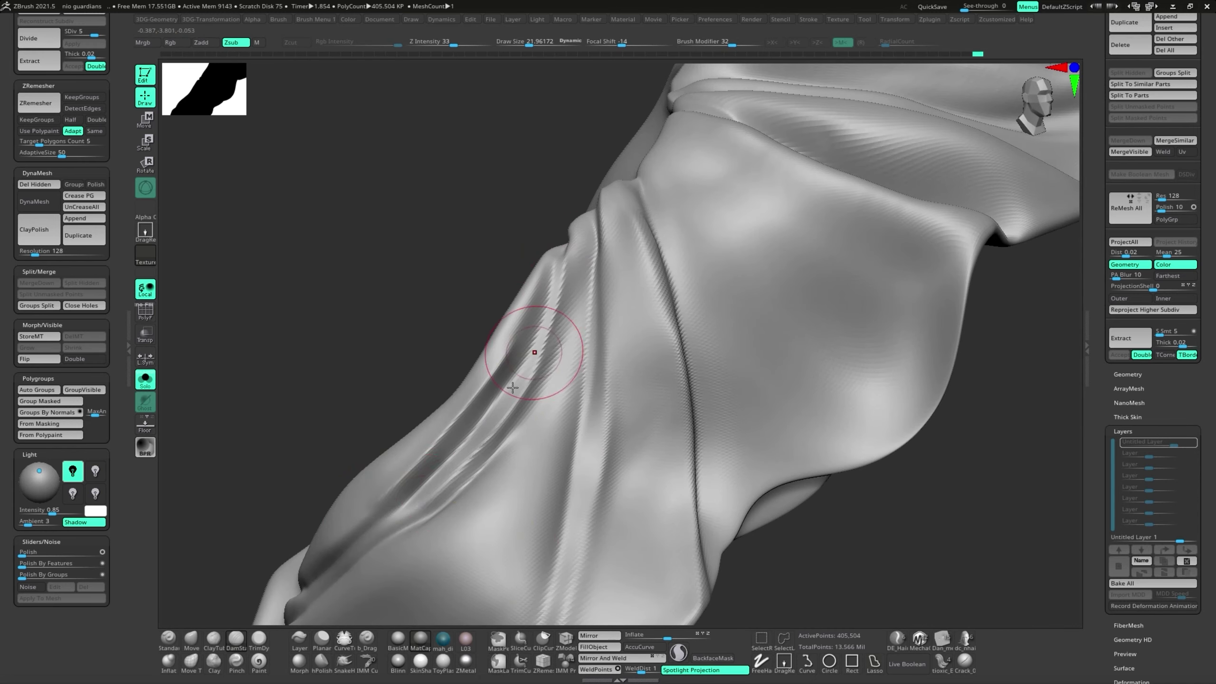
right_drag(512, 388, 531, 563)
mouse_move(521, 493)
right_down()
mouse_move(502, 503)
mouse_move(625, 517)
right_up()
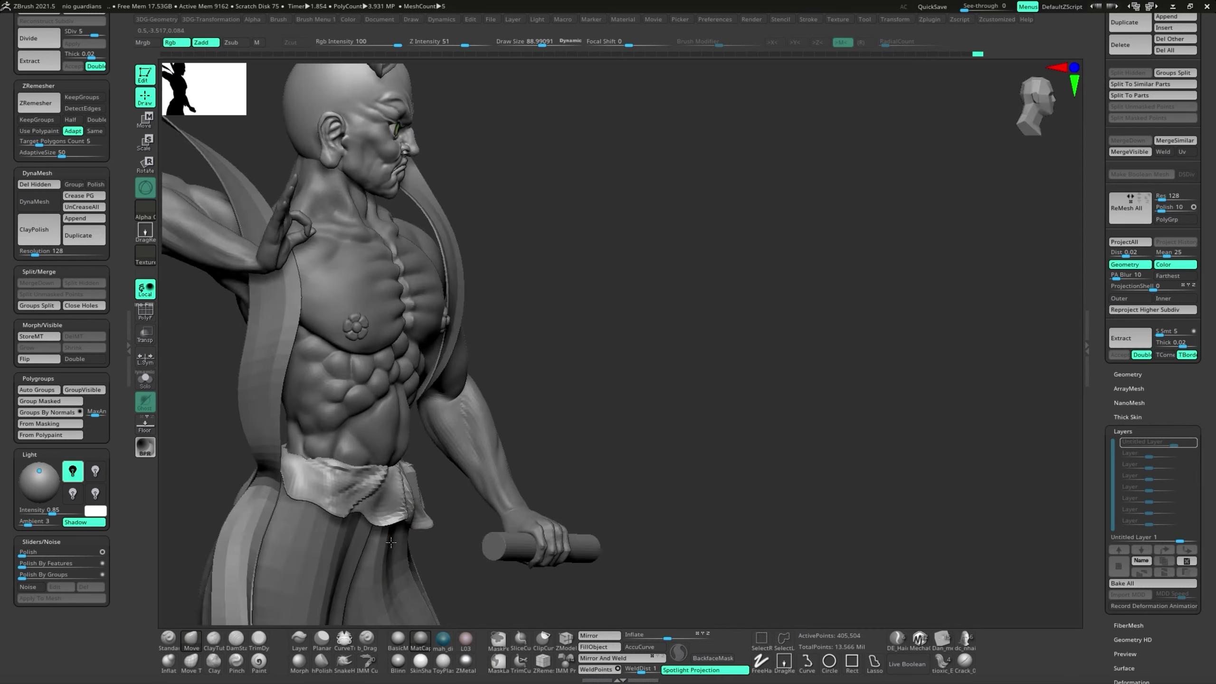
- Orbit around the soloed twisting ribbons, viewing their S-curve and tall arch shapes
mouse_move(706, 489)
right_down()
mouse_move(663, 467)
mouse_move(563, 476)
right_up()
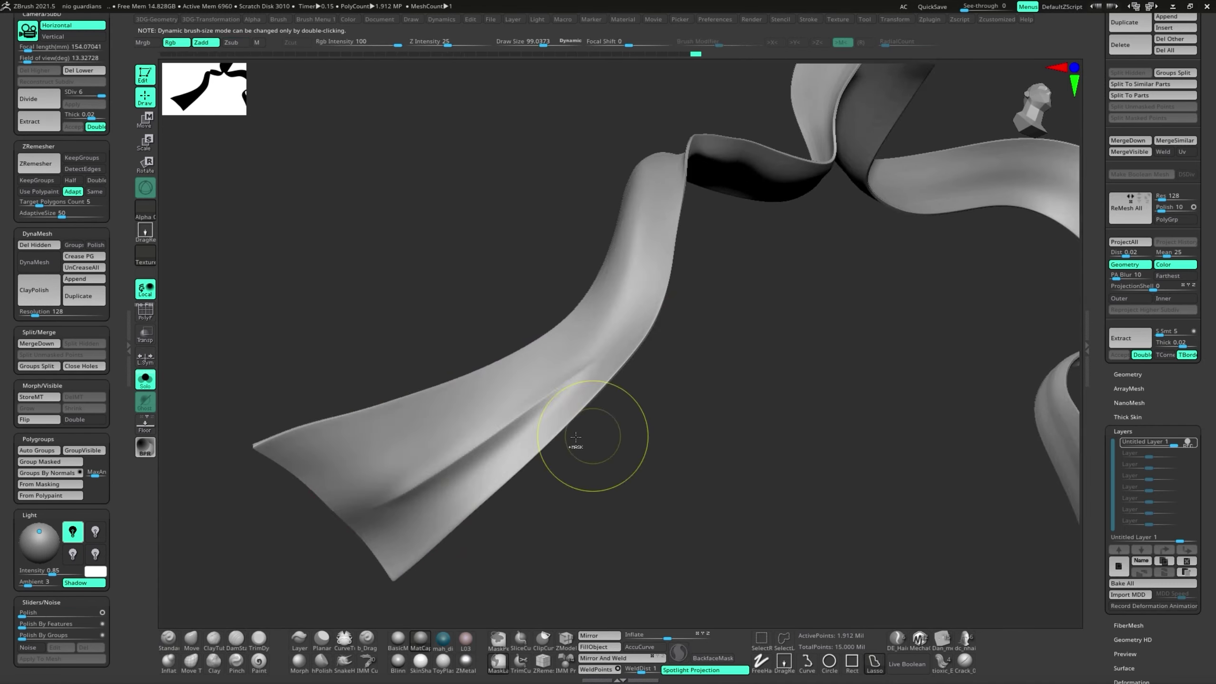
mouse_move(447, 479)
right_down()
mouse_move(447, 403)
mouse_move(517, 492)
mouse_move(858, 400)
mouse_move(768, 428)
right_up()
mouse_move(718, 486)
right_down()
mouse_move(555, 453)
mouse_move(552, 385)
mouse_move(475, 286)
mouse_move(470, 394)
mouse_move(450, 276)
right_up()
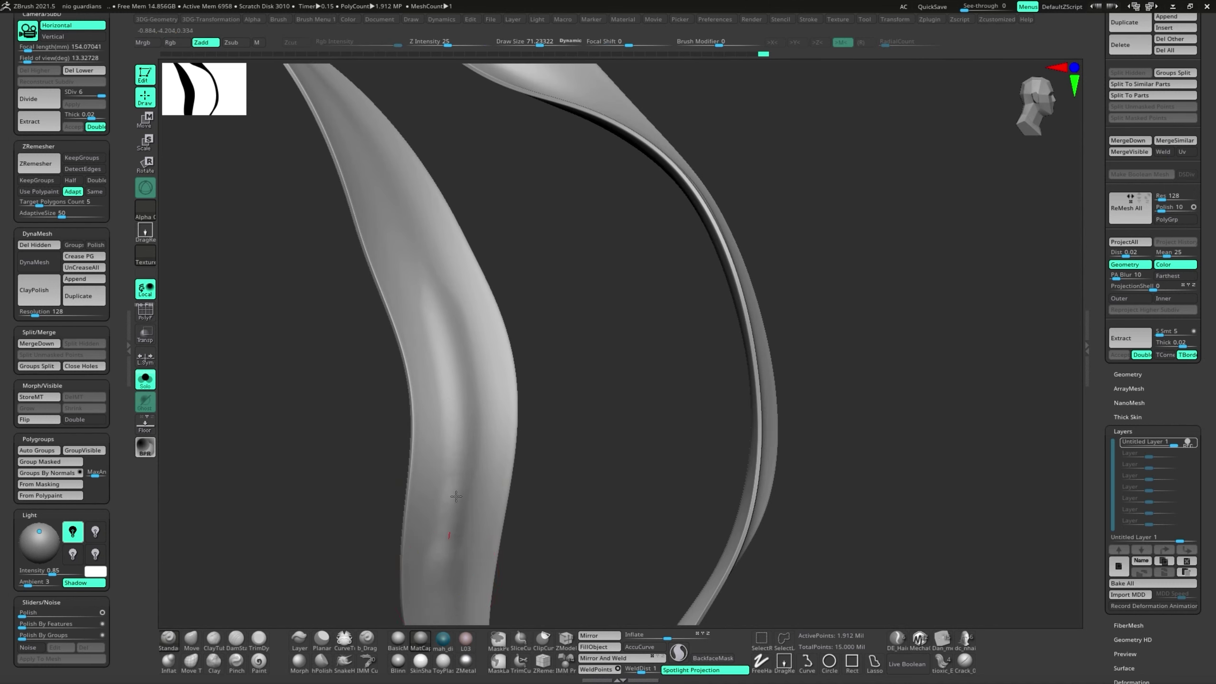
right_drag(456, 496, 443, 498)
key(s)
mouse_move(419, 243)
right_down()
mouse_move(400, 503)
mouse_move(659, 413)
mouse_move(586, 445)
mouse_move(646, 448)
mouse_move(623, 422)
mouse_move(550, 462)
mouse_move(623, 475)
mouse_move(660, 497)
mouse_move(885, 334)
mouse_move(725, 492)
mouse_move(178, 479)
right_up()
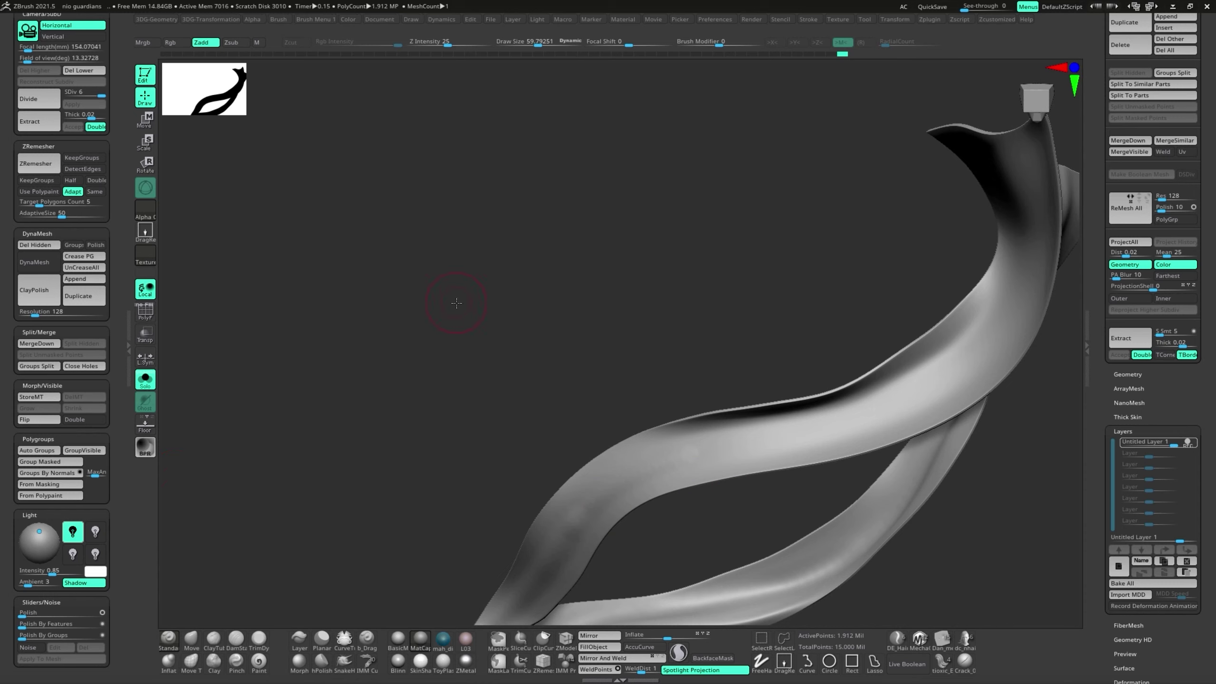
mouse_move(457, 302)
right_down()
mouse_move(695, 462)
mouse_move(527, 491)
right_up()
mouse_move(839, 229)
right_down()
mouse_move(842, 176)
mouse_move(646, 359)
mouse_move(431, 479)
right_up()
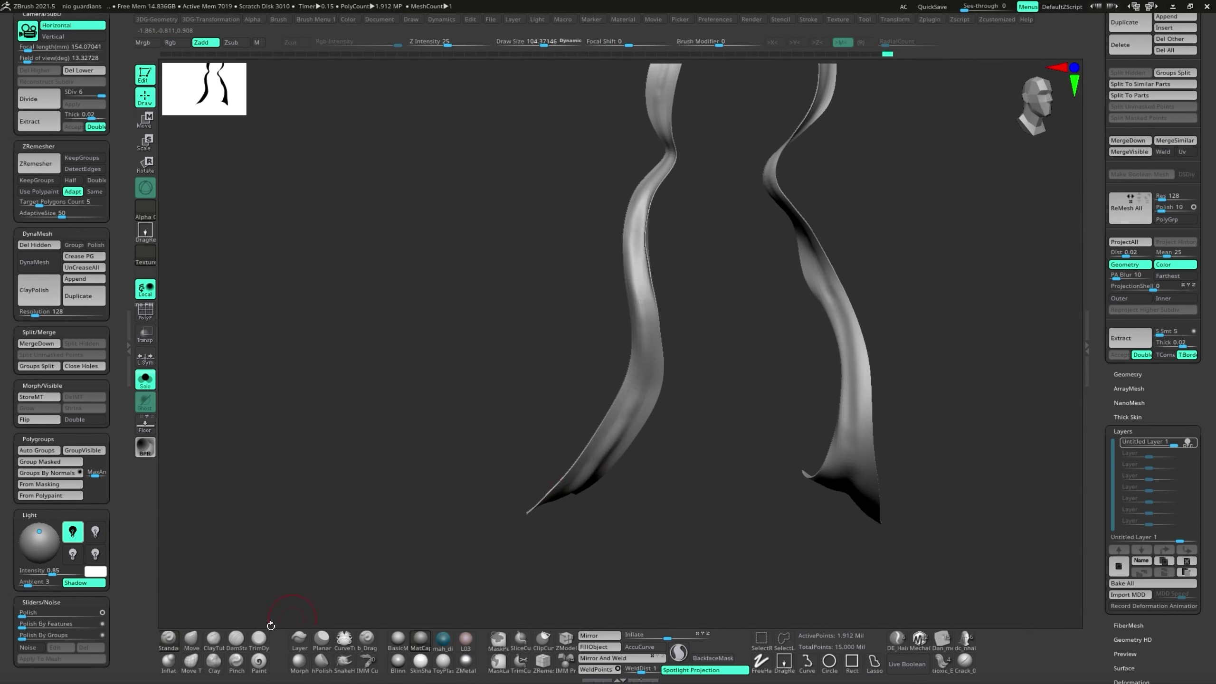
- Carve creases along the ribbons' length and curled ends with DamStandard
click(236, 640)
mouse_move(623, 431)
right_down()
mouse_move(700, 381)
mouse_move(548, 467)
mouse_move(547, 523)
mouse_move(612, 564)
mouse_move(632, 430)
mouse_move(556, 430)
mouse_move(749, 467)
mouse_move(708, 433)
mouse_move(795, 513)
mouse_move(570, 460)
mouse_move(488, 497)
mouse_move(691, 443)
mouse_move(512, 514)
mouse_move(654, 478)
mouse_move(600, 490)
right_up()
key(space)
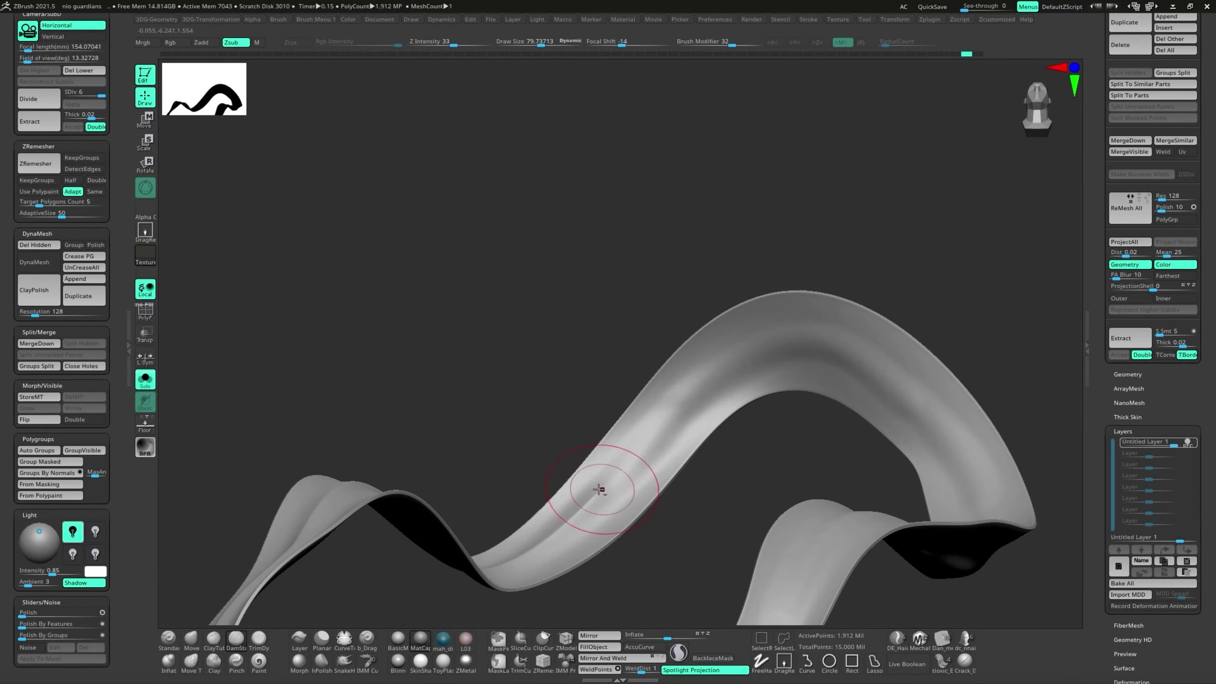
mouse_move(672, 414)
right_down()
mouse_move(774, 439)
mouse_move(584, 413)
mouse_move(808, 468)
mouse_move(524, 480)
mouse_move(839, 394)
mouse_move(717, 497)
mouse_move(828, 447)
mouse_move(681, 413)
mouse_move(783, 385)
mouse_move(532, 483)
mouse_move(575, 495)
mouse_move(540, 453)
mouse_move(650, 474)
mouse_move(774, 361)
mouse_move(701, 353)
mouse_move(624, 194)
mouse_move(641, 483)
mouse_move(453, 590)
mouse_move(506, 483)
mouse_move(722, 210)
mouse_move(709, 415)
mouse_move(542, 362)
right_up()
mouse_move(592, 288)
right_down()
mouse_move(462, 510)
mouse_move(678, 348)
right_up()
- Toggle PolyF on and off to check the ribbon strands' topology
key(shift+f)
right_drag(442, 384, 753, 291)
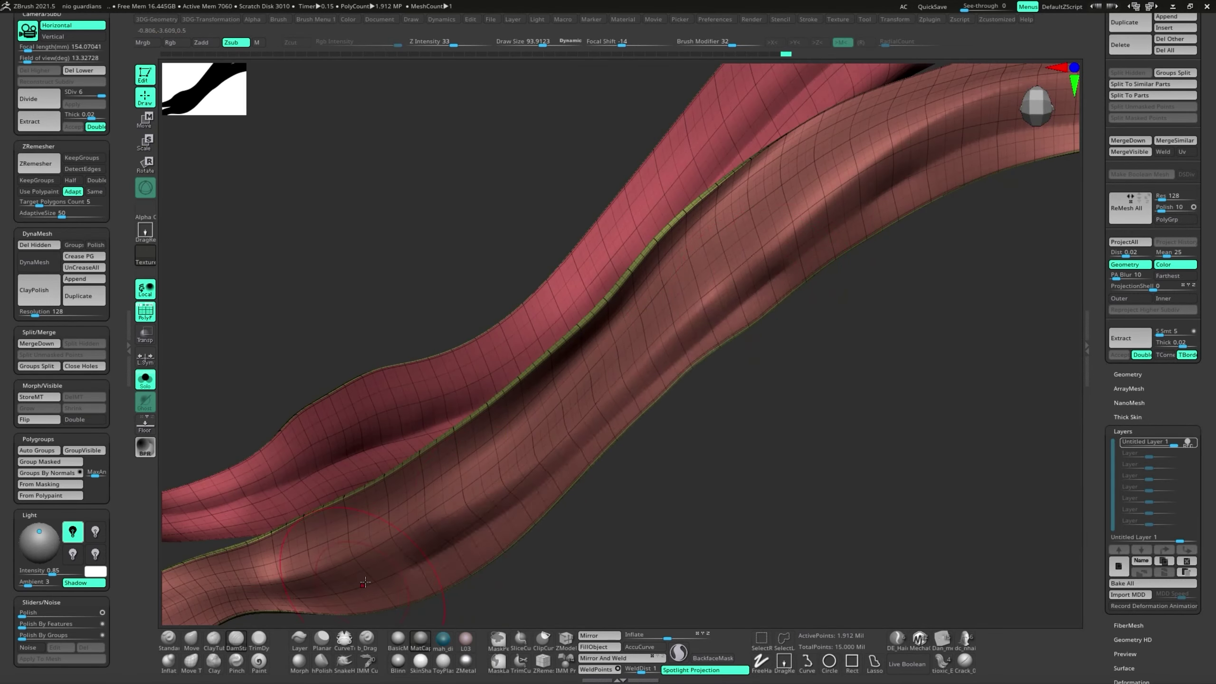
mouse_move(365, 583)
right_down()
mouse_move(383, 502)
mouse_move(536, 395)
mouse_move(203, 345)
right_up()
key(shift+f)
- Turn Solo off to show the whole figure, then select and solo the trousers subtool
click(145, 380)
alt+right_drag(336, 336, 592, 293)
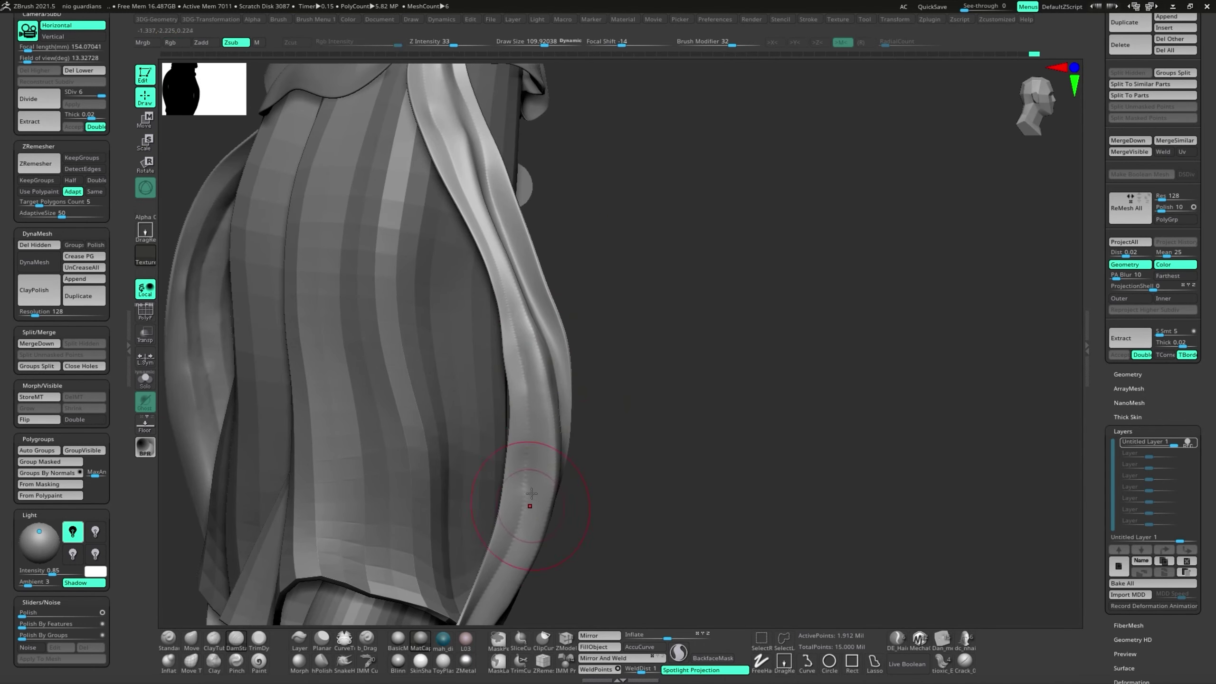
alt+click(531, 493)
click(145, 380)
- With the whole figure visible, pull the left skirt panel's tip down and right using Move
click(191, 641)
click(145, 380)
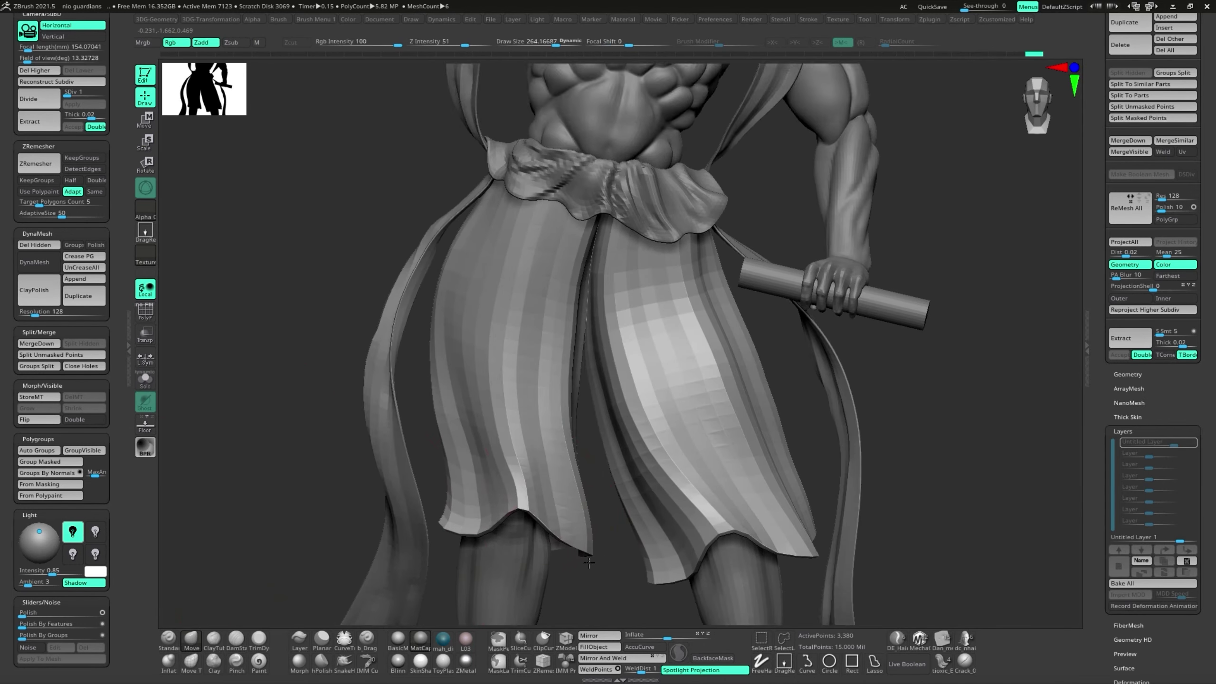
mouse_move(383, 431)
right_down()
mouse_move(624, 502)
mouse_move(503, 413)
right_up()
drag(503, 413, 593, 490)
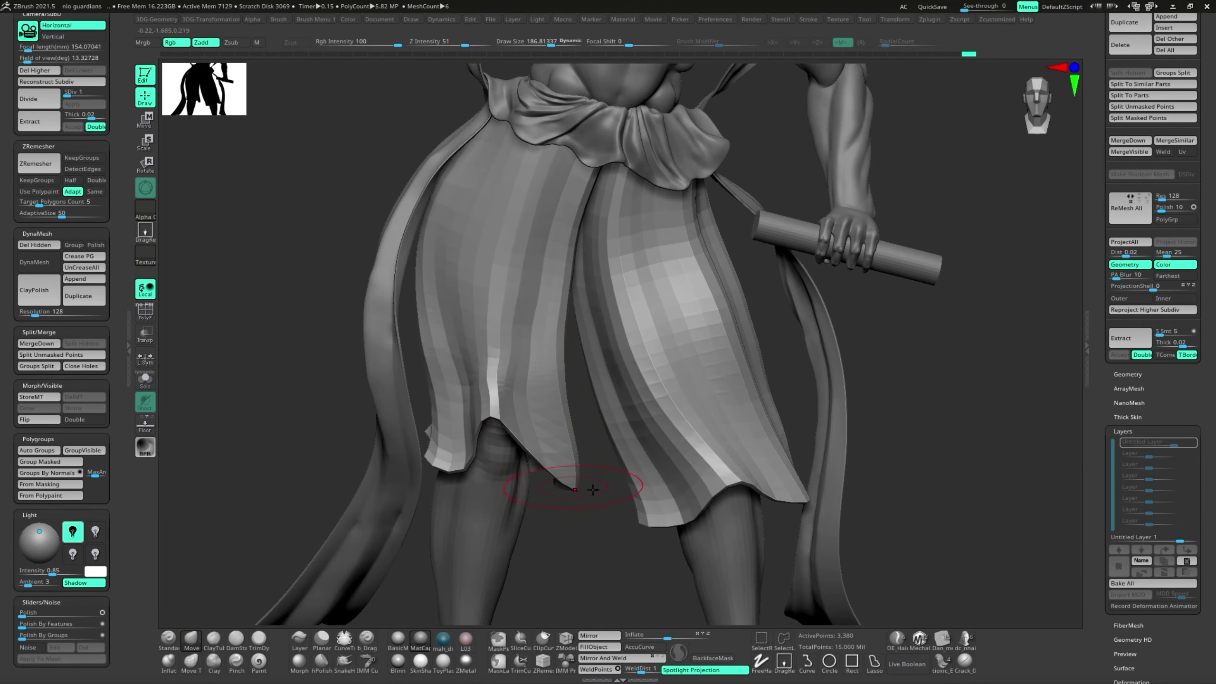
click(191, 662)
mouse_move(575, 432)
right_down()
mouse_move(682, 390)
mouse_move(622, 412)
mouse_move(834, 496)
right_up()
right_drag(611, 486, 627, 509)
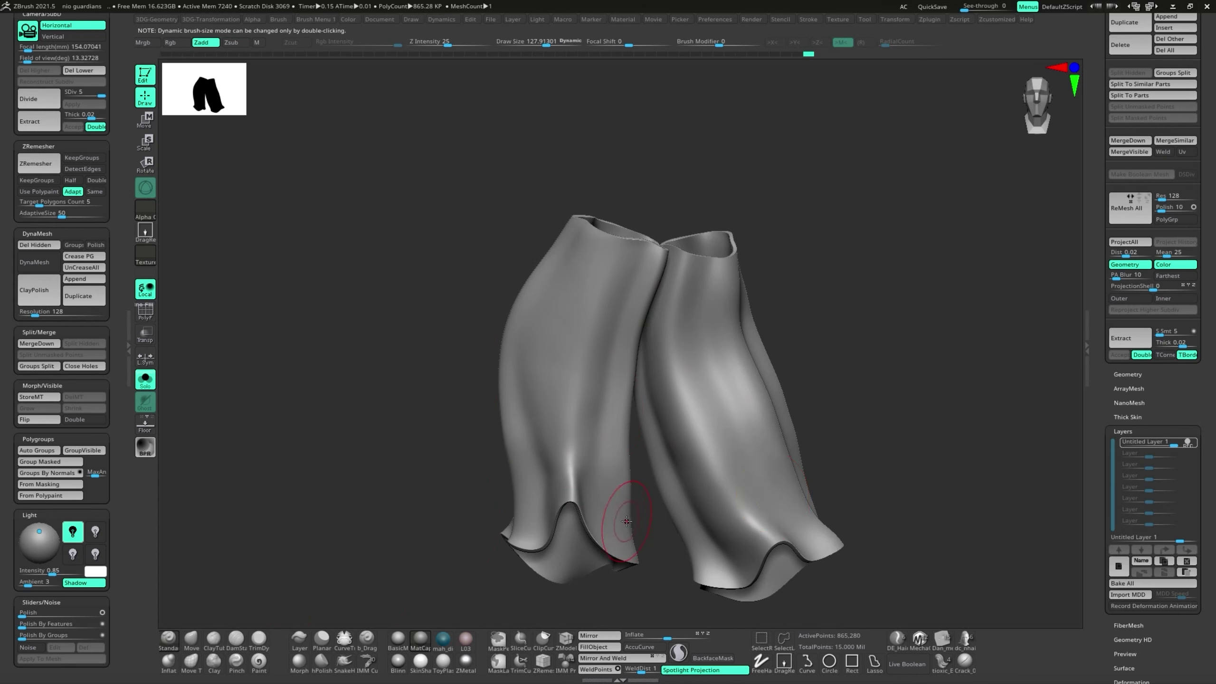
- Orbit and zoom around the trousers to inspect their folds and lower legs
mouse_move(589, 276)
right_down()
mouse_move(610, 435)
mouse_move(535, 258)
mouse_move(537, 447)
right_up()
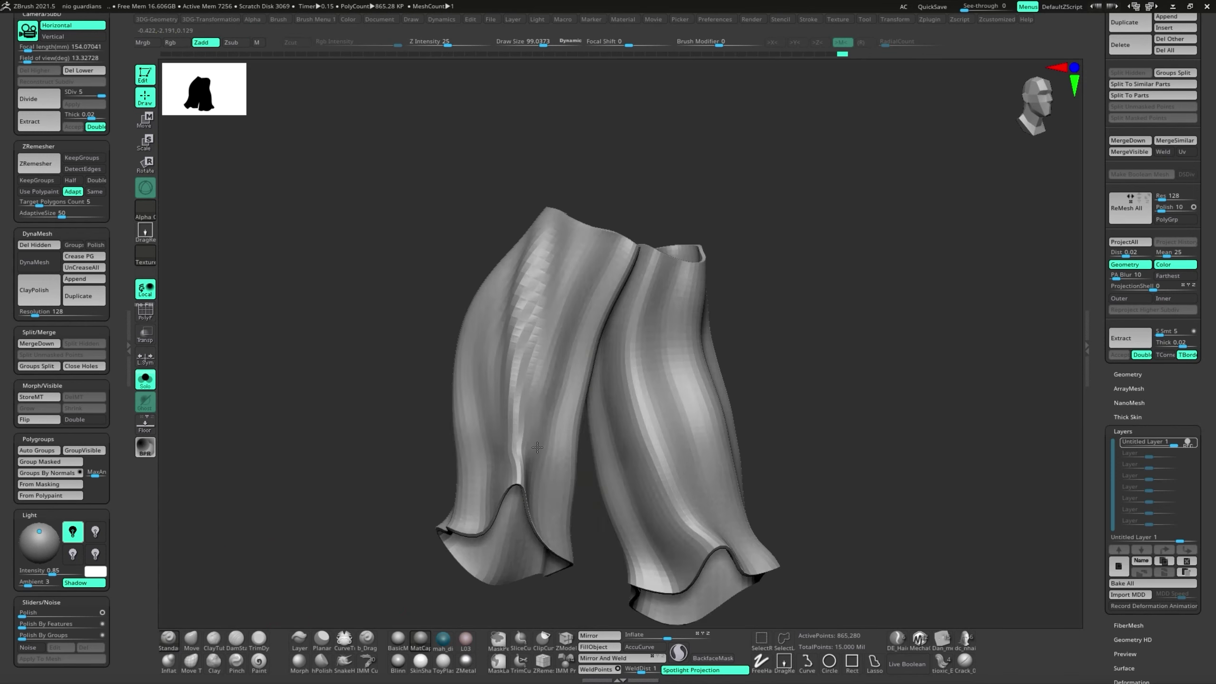
mouse_move(576, 339)
ctrl+right_down()
mouse_move(546, 330)
mouse_move(544, 267)
ctrl+right_up()
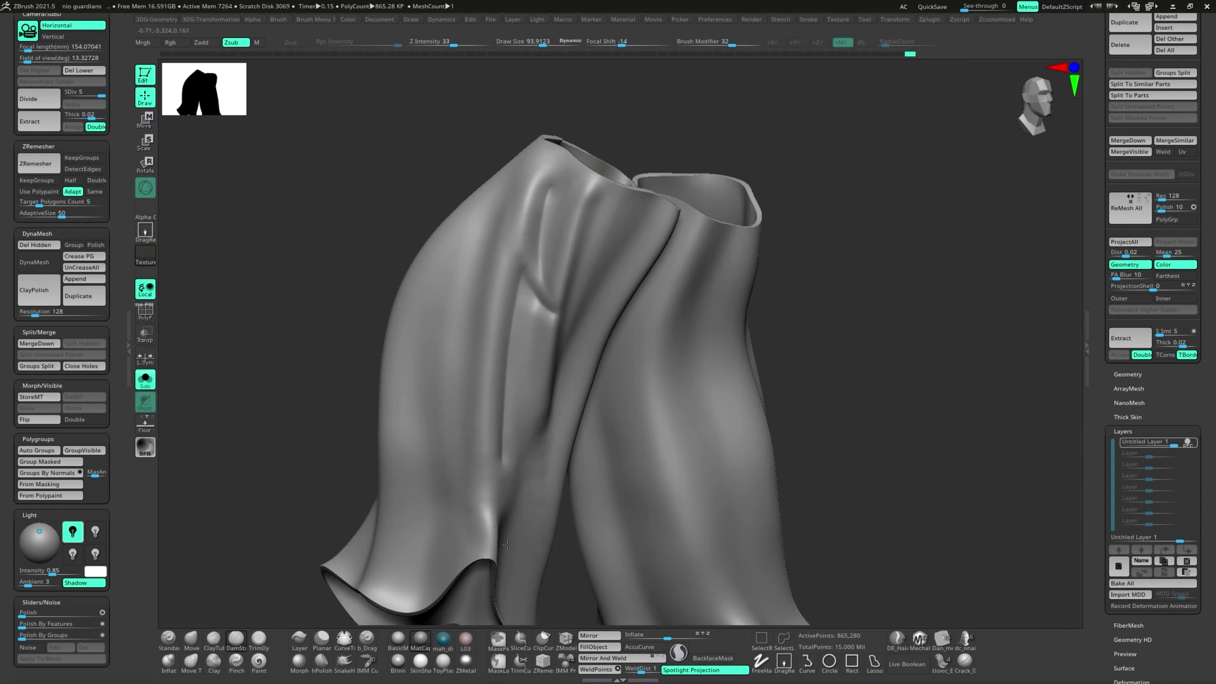
right_drag(507, 545, 550, 326)
right_drag(627, 515, 612, 470)
ctrl+right_drag(558, 301, 549, 412)
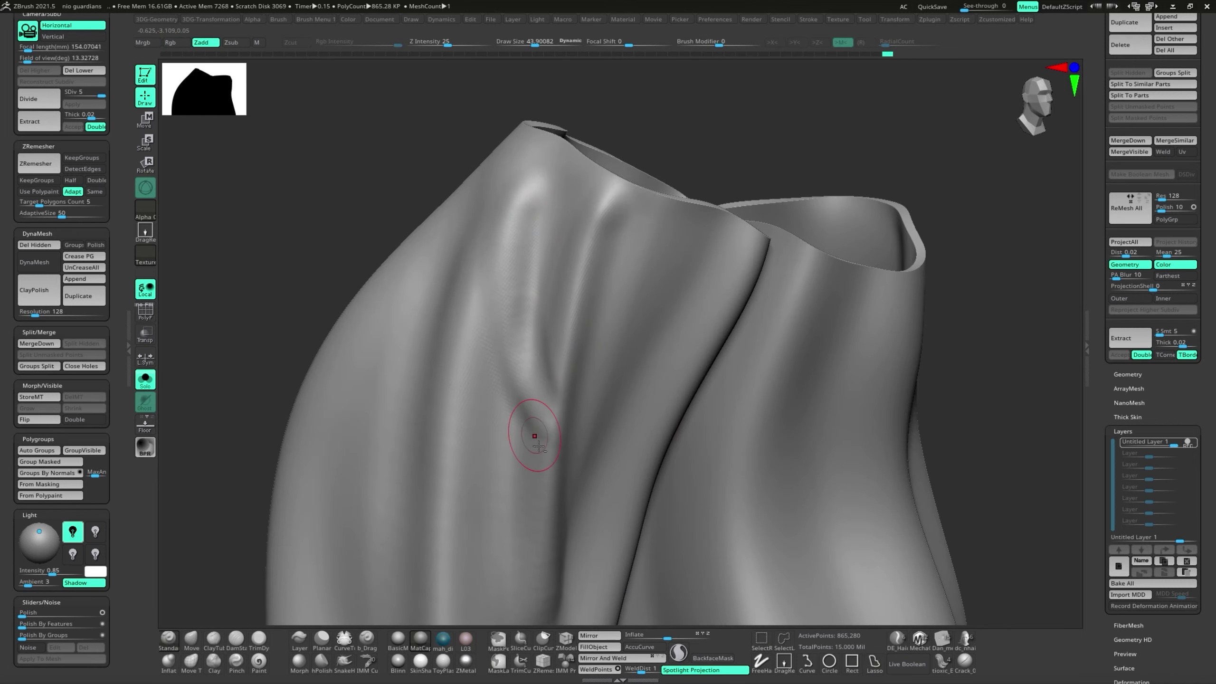
mouse_move(545, 263)
right_down()
mouse_move(486, 252)
mouse_move(354, 370)
mouse_move(318, 305)
right_up()
mouse_move(564, 546)
right_down()
mouse_move(655, 492)
mouse_move(497, 263)
mouse_move(598, 496)
right_up()
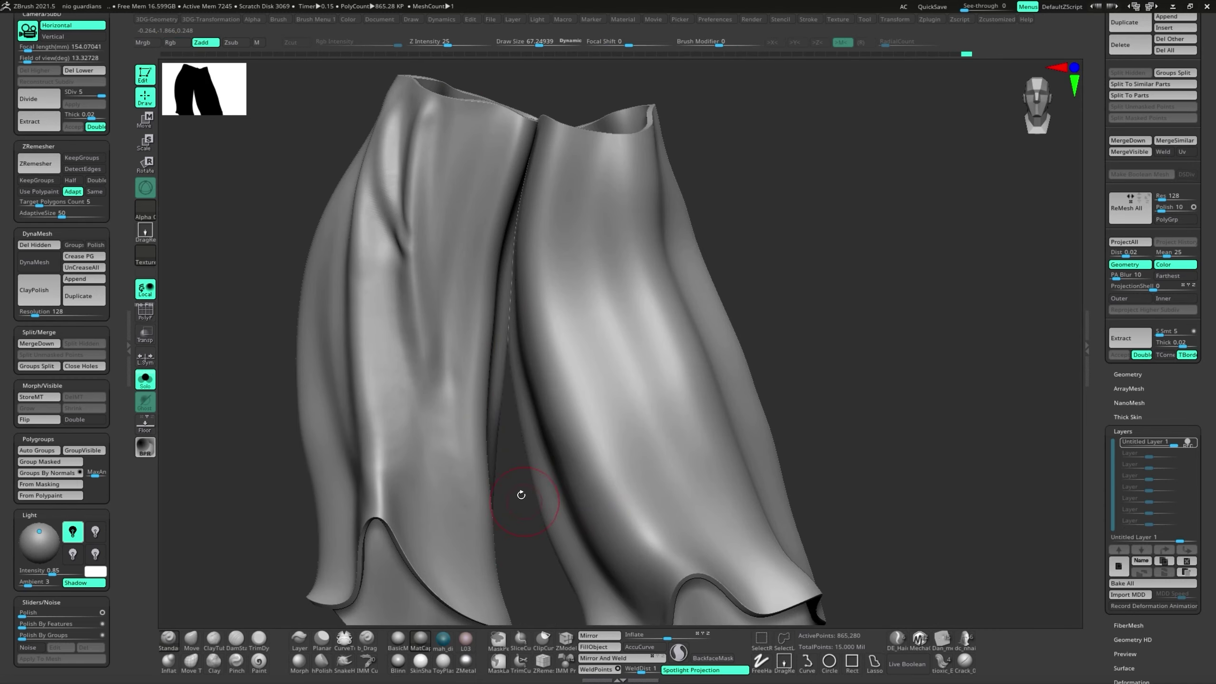
mouse_move(521, 494)
right_down()
mouse_move(423, 126)
mouse_move(675, 475)
mouse_move(461, 279)
mouse_move(507, 375)
mouse_move(668, 485)
right_up()
right_drag(501, 501, 552, 470)
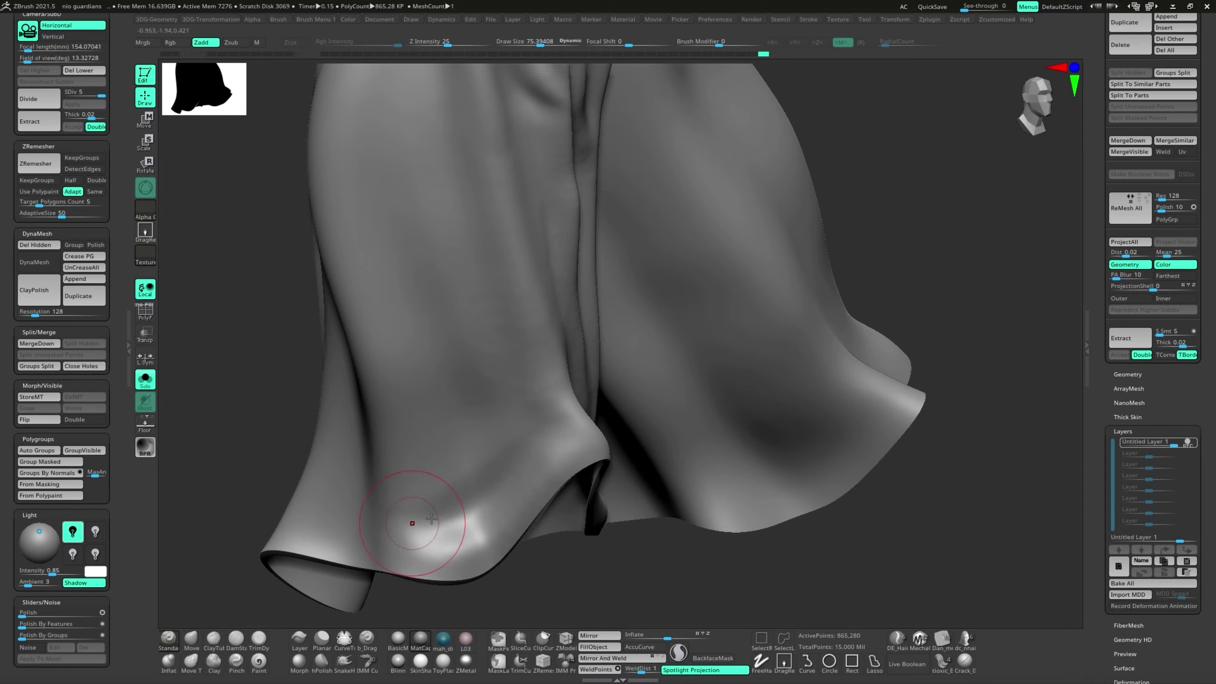
right_drag(431, 518, 600, 555)
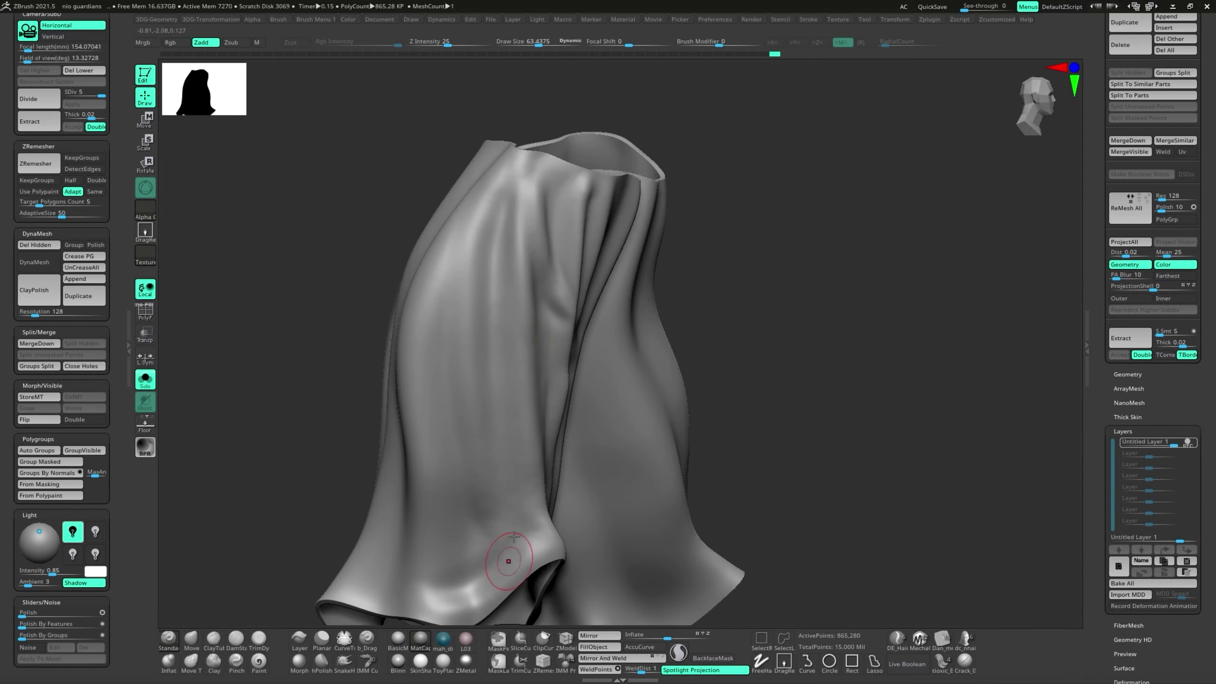
mouse_move(491, 426)
right_down()
mouse_move(518, 455)
mouse_move(479, 335)
mouse_move(416, 221)
mouse_move(367, 204)
mouse_move(431, 296)
mouse_move(495, 436)
right_up()
- Carve thin crease lines into the trousers with DamStandard, alternating with Move pushes
key(b)
key(d)
key(s)
right_drag(503, 294, 243, 440)
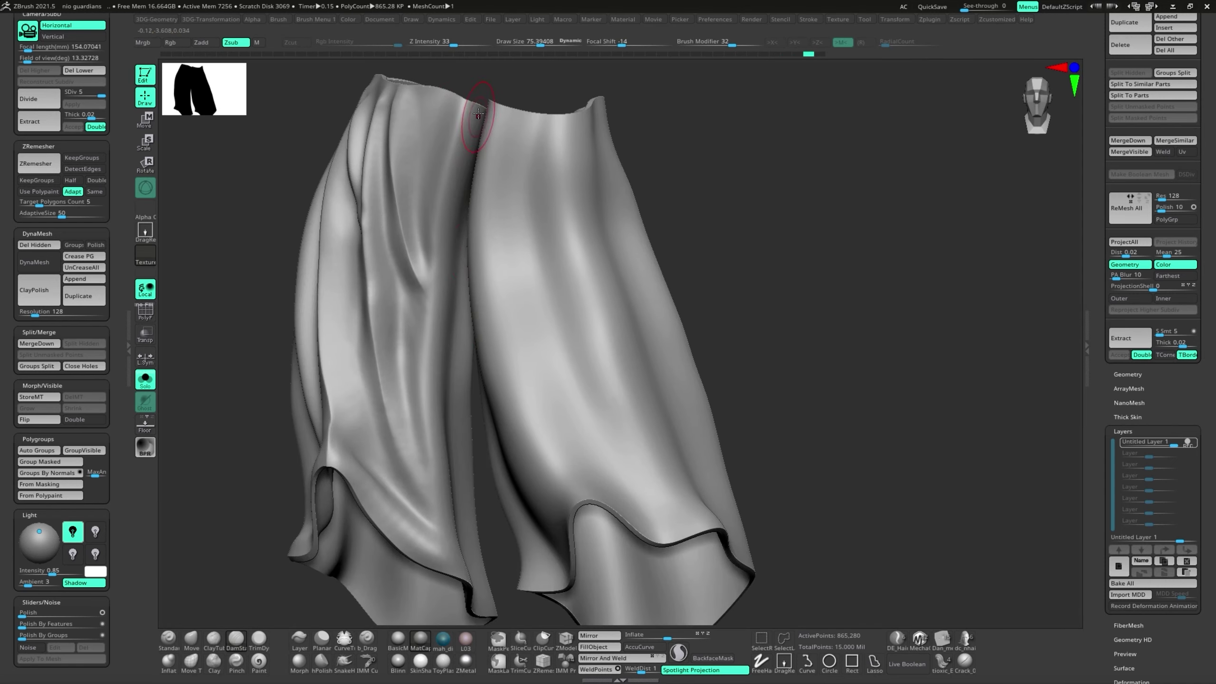
key(w)
mouse_move(452, 417)
right_down()
mouse_move(475, 175)
mouse_move(627, 456)
mouse_move(271, 469)
mouse_move(181, 628)
right_up()
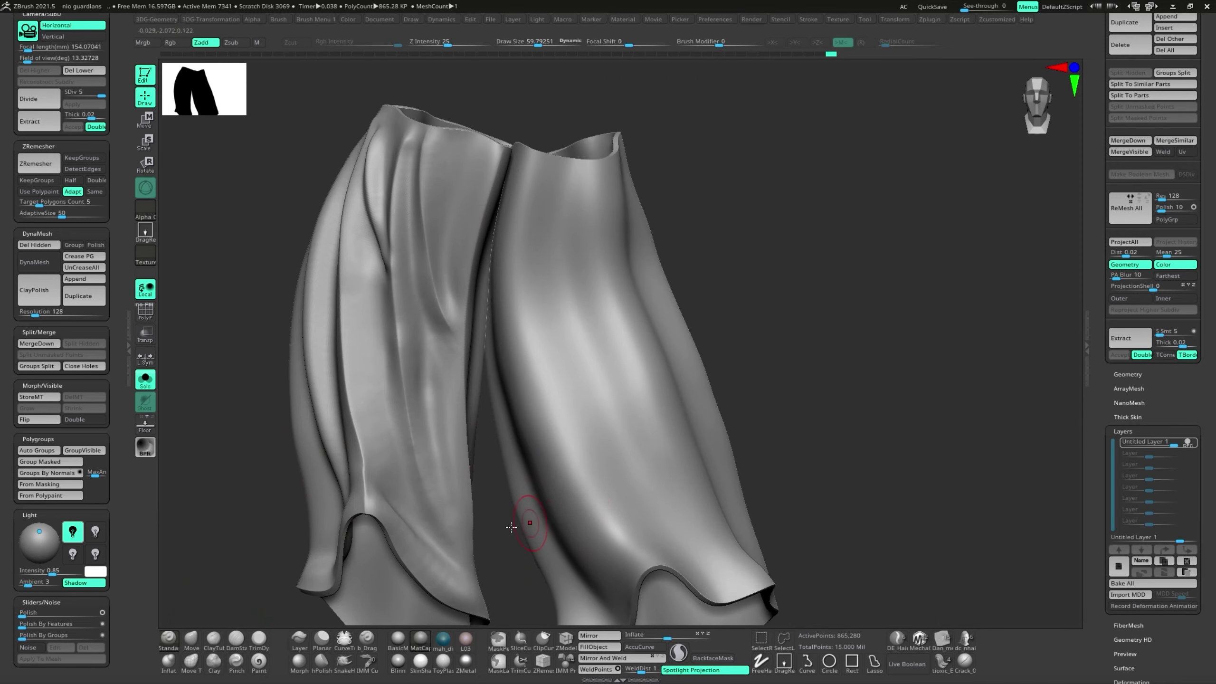
mouse_move(511, 526)
right_down()
mouse_move(407, 475)
mouse_move(449, 222)
right_up()
key(b)
key(d)
key(s)
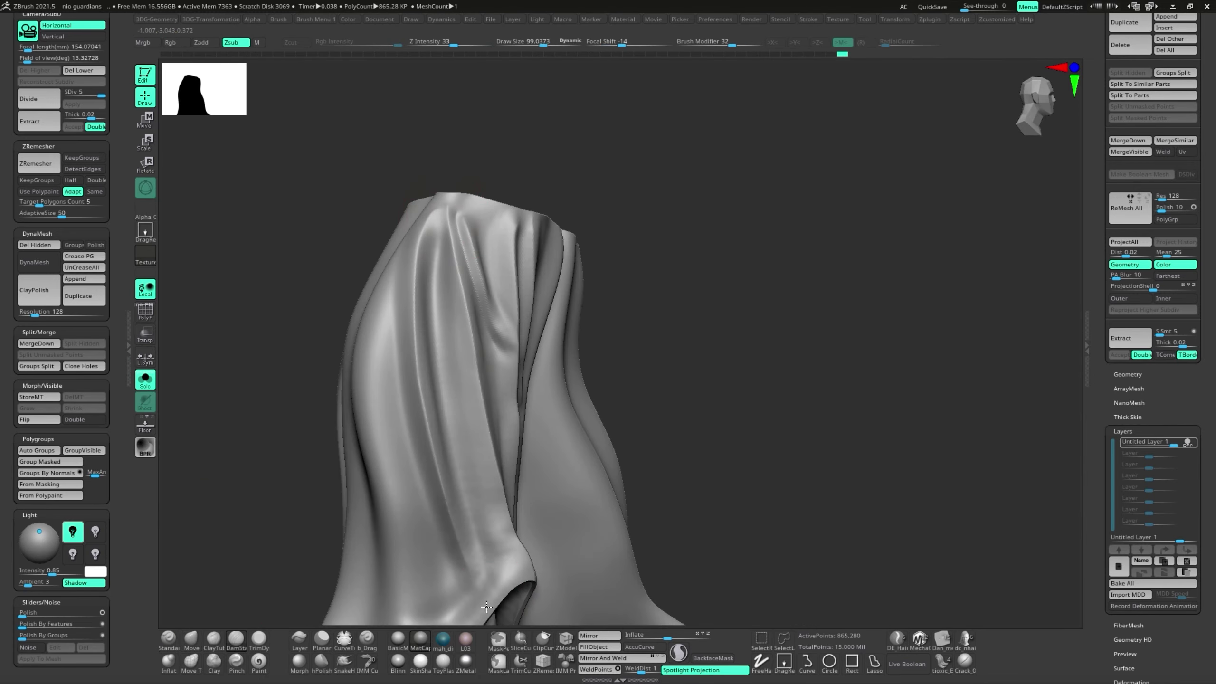
mouse_move(486, 608)
right_down()
mouse_move(570, 503)
mouse_move(728, 475)
mouse_move(583, 497)
mouse_move(531, 380)
mouse_move(488, 228)
mouse_move(495, 207)
right_up()
- Lasso-mask the pant hem and reshape it at a lower SDiv, then turn Solo off
key(b)
key(s)
key(t)
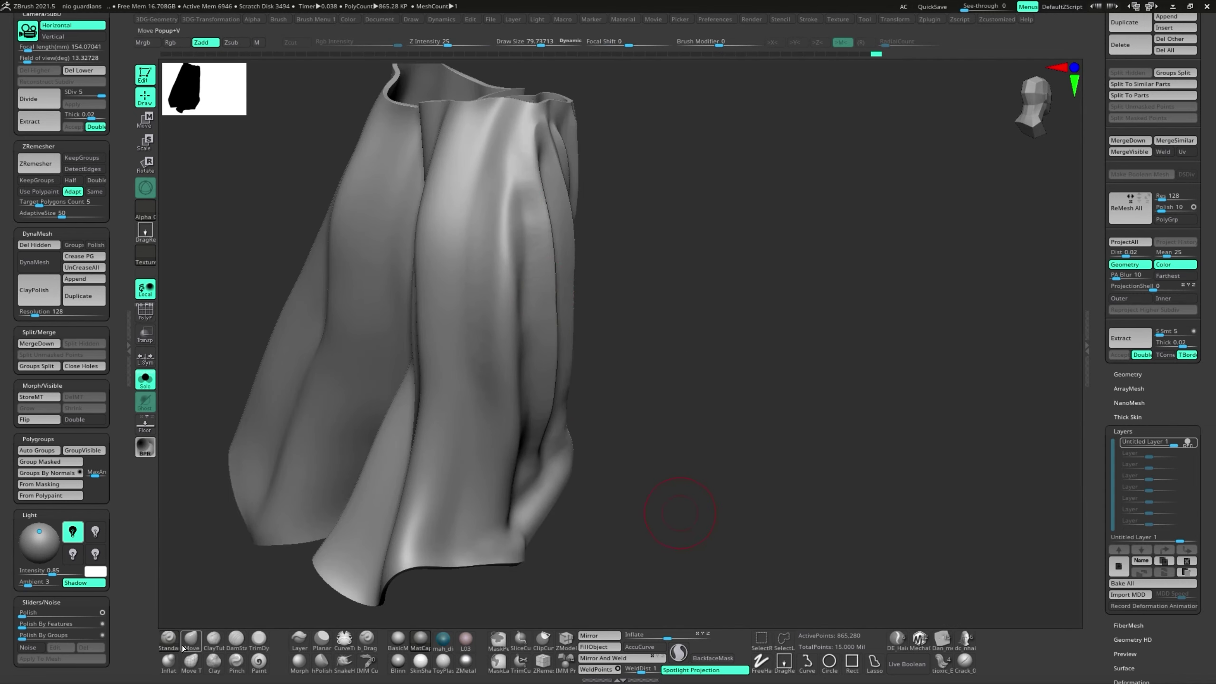
mouse_move(671, 527)
right_down()
mouse_move(738, 475)
mouse_move(406, 558)
right_up()
ctrl+drag(406, 558, 475, 394)
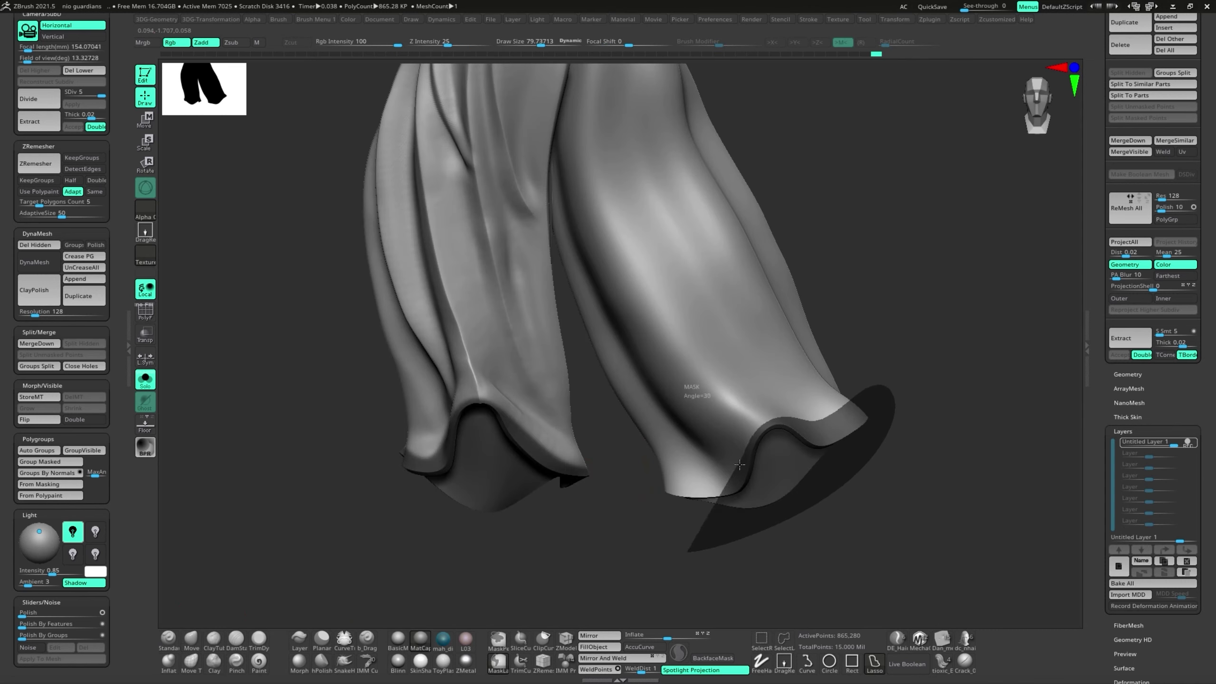
mouse_move(740, 465)
right_down()
mouse_move(864, 402)
mouse_move(644, 557)
mouse_move(527, 551)
mouse_move(527, 432)
right_up()
key(shift+d)
key(shift+d)
click(145, 380)
key(s)
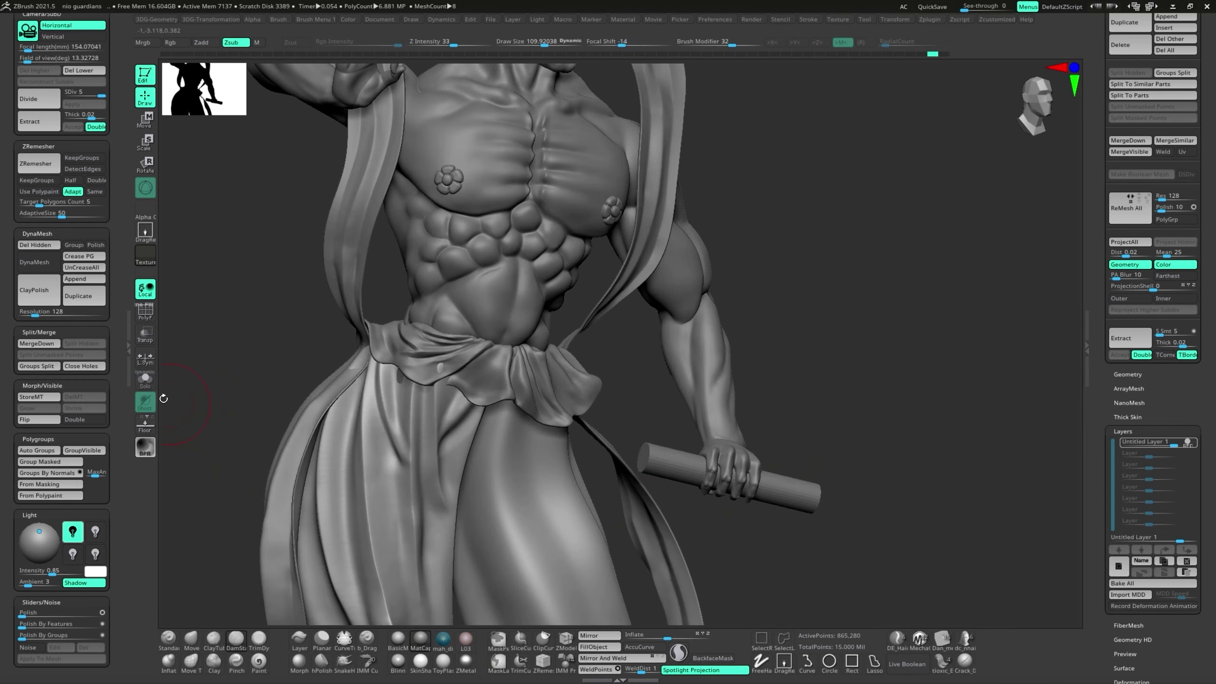
- Orbit and zoom around the cloth panel to view its top and full length
drag(440, 301, 541, 354)
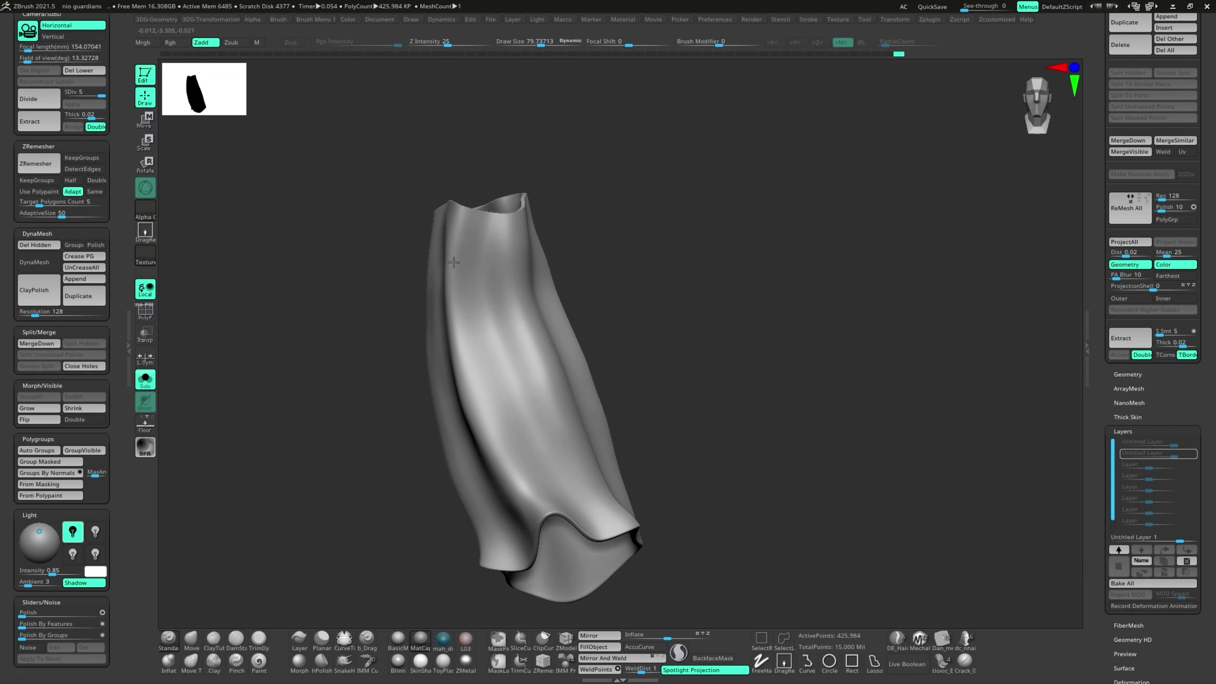
ctrl+right_drag(468, 265, 542, 338)
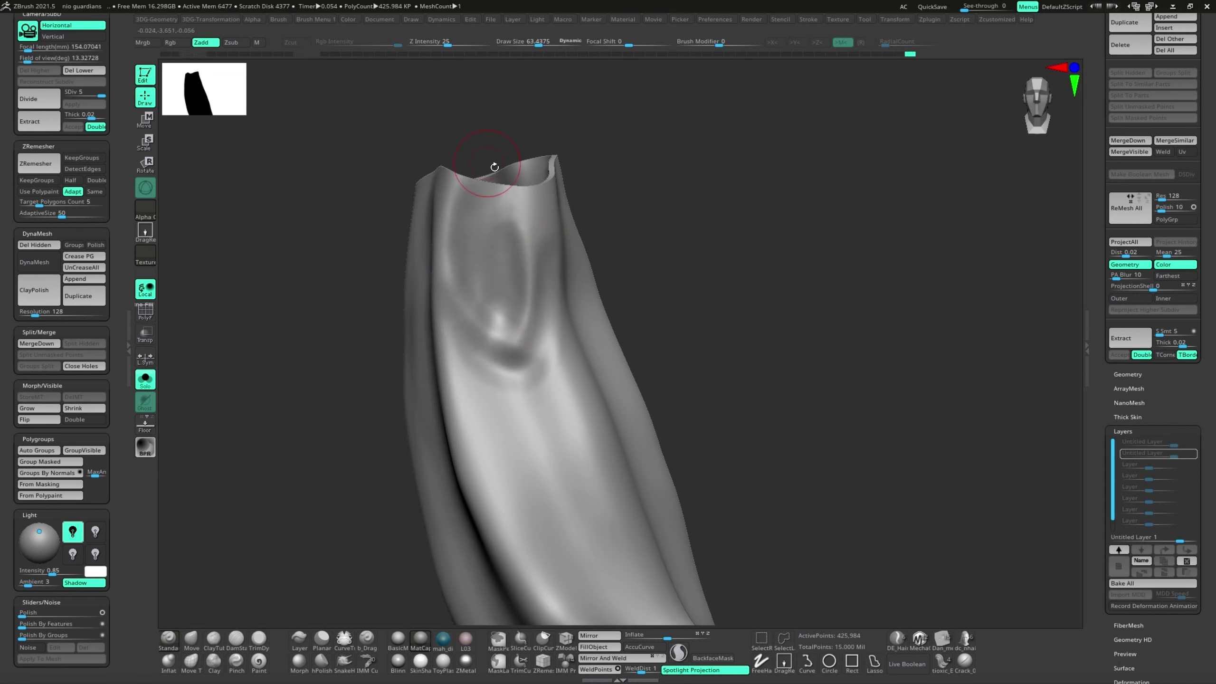
drag(495, 167, 596, 382)
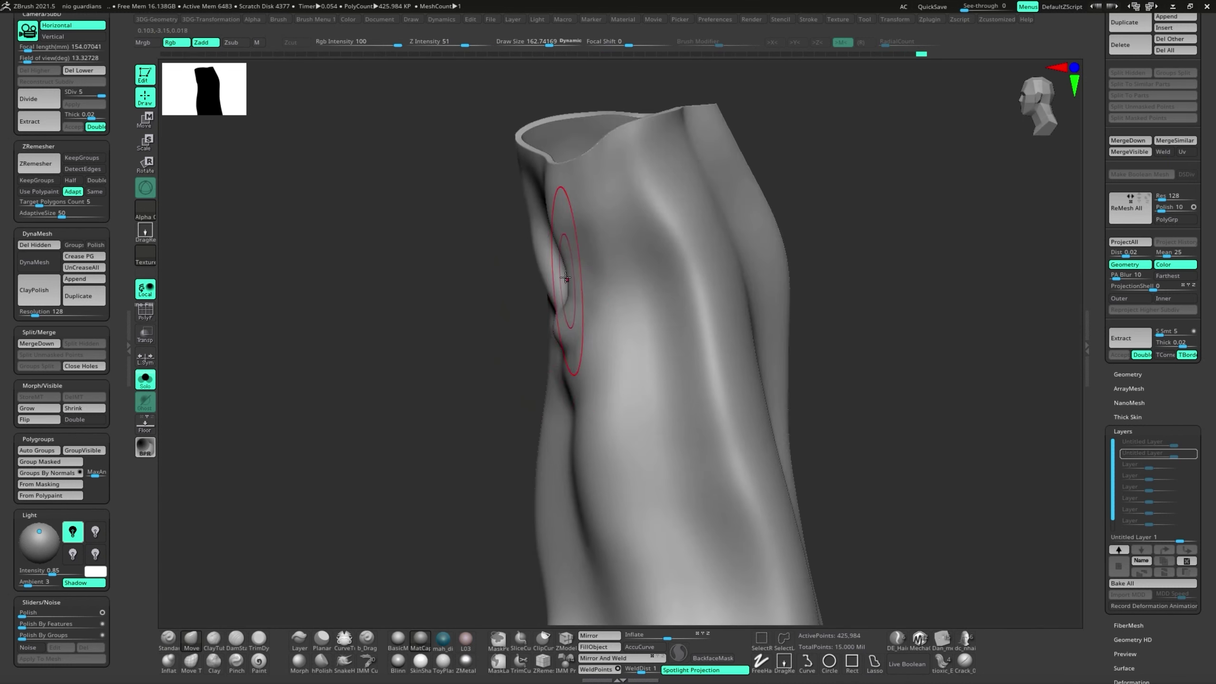
right_drag(593, 349, 516, 474)
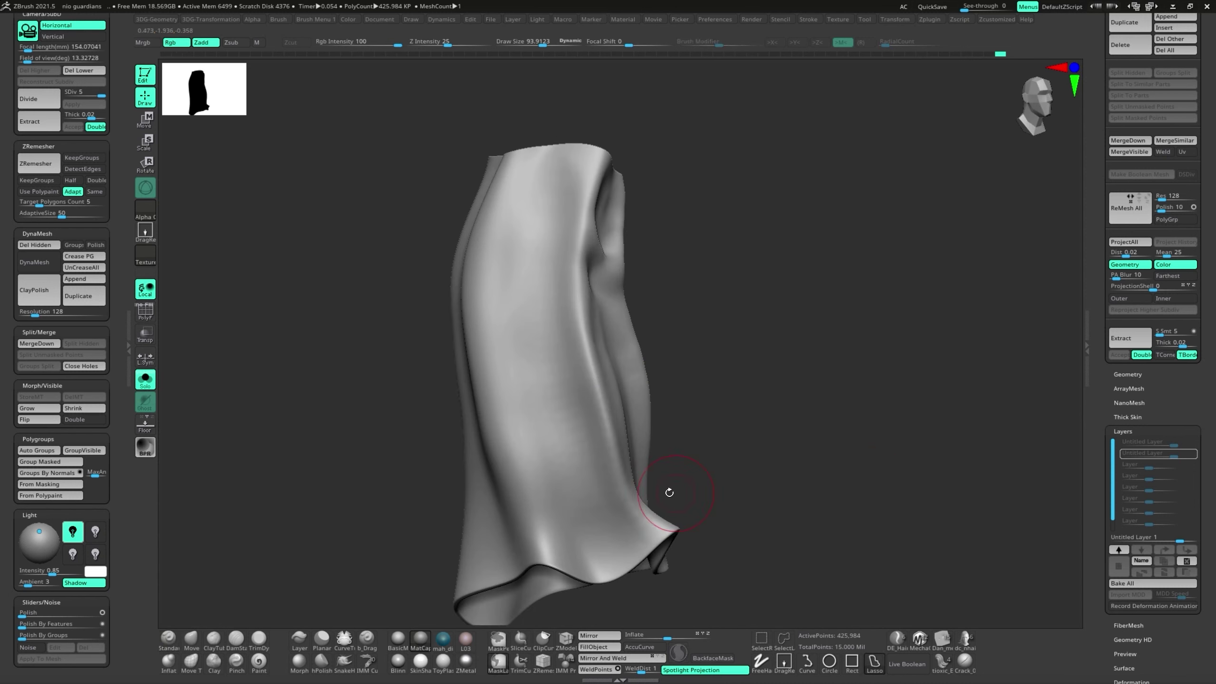
drag(575, 435, 763, 496)
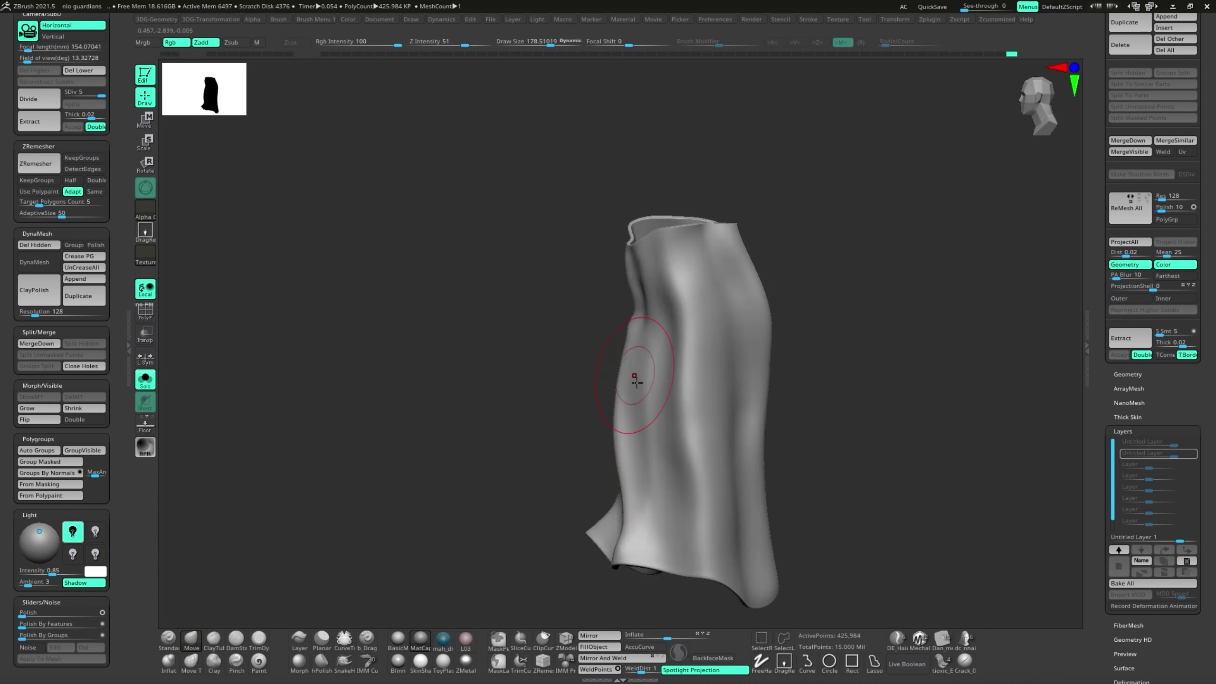
- Carve creases with DamStandard, build up with Standard, and step up to the highest SDiv
key(b)
key(d)
key(s)
drag(434, 529, 547, 584)
key(b)
key(s)
key(t)
key(s)
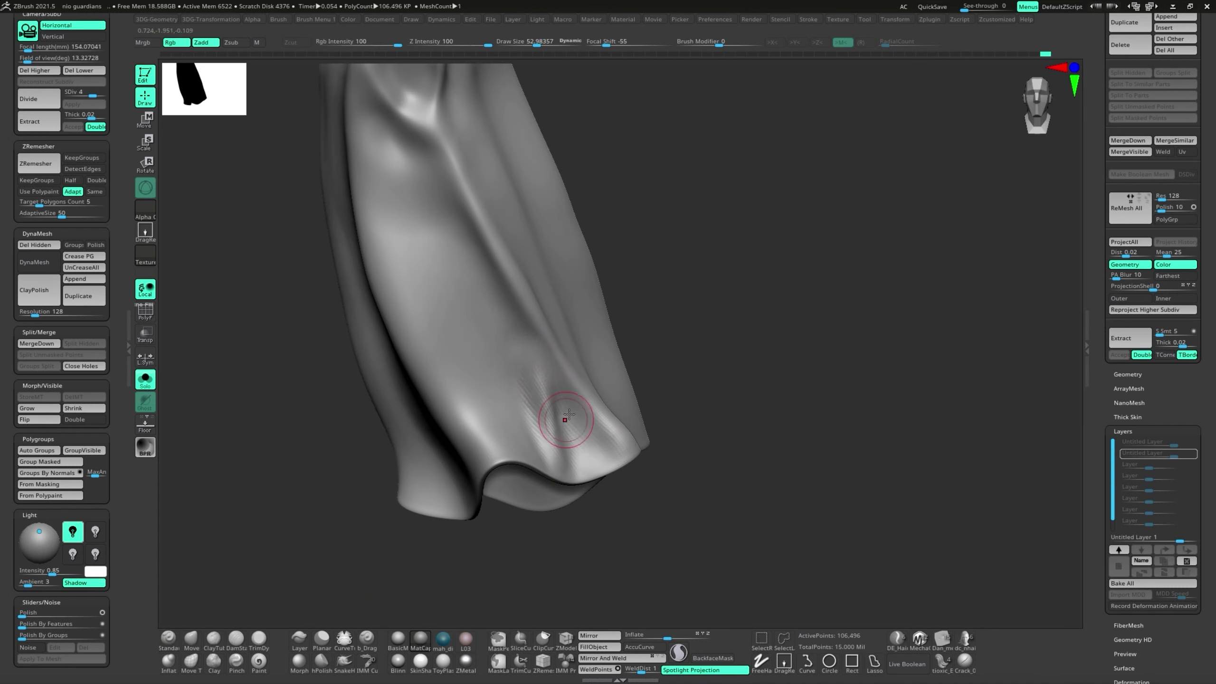
key(ctrl+d)
- Switch to the Standard brush and refine the panel hem and drape from several angles
drag(543, 524, 655, 536)
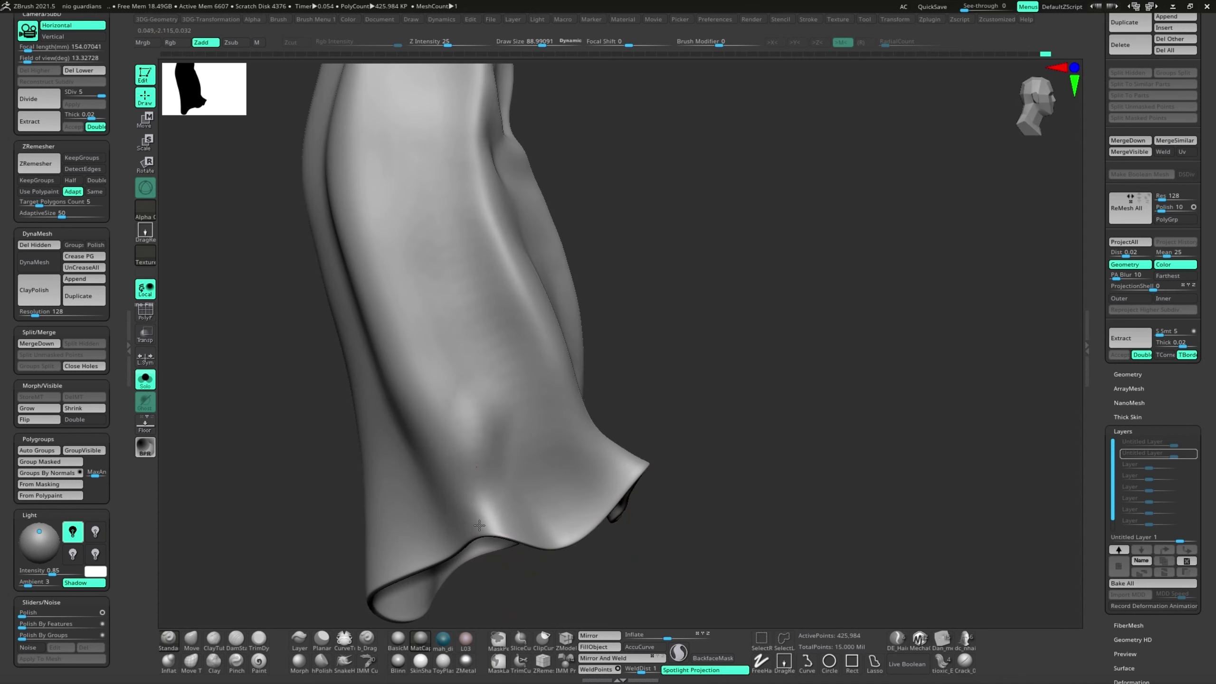
mouse_move(480, 526)
mouse_down()
mouse_move(517, 564)
mouse_move(462, 212)
mouse_move(478, 501)
mouse_up()
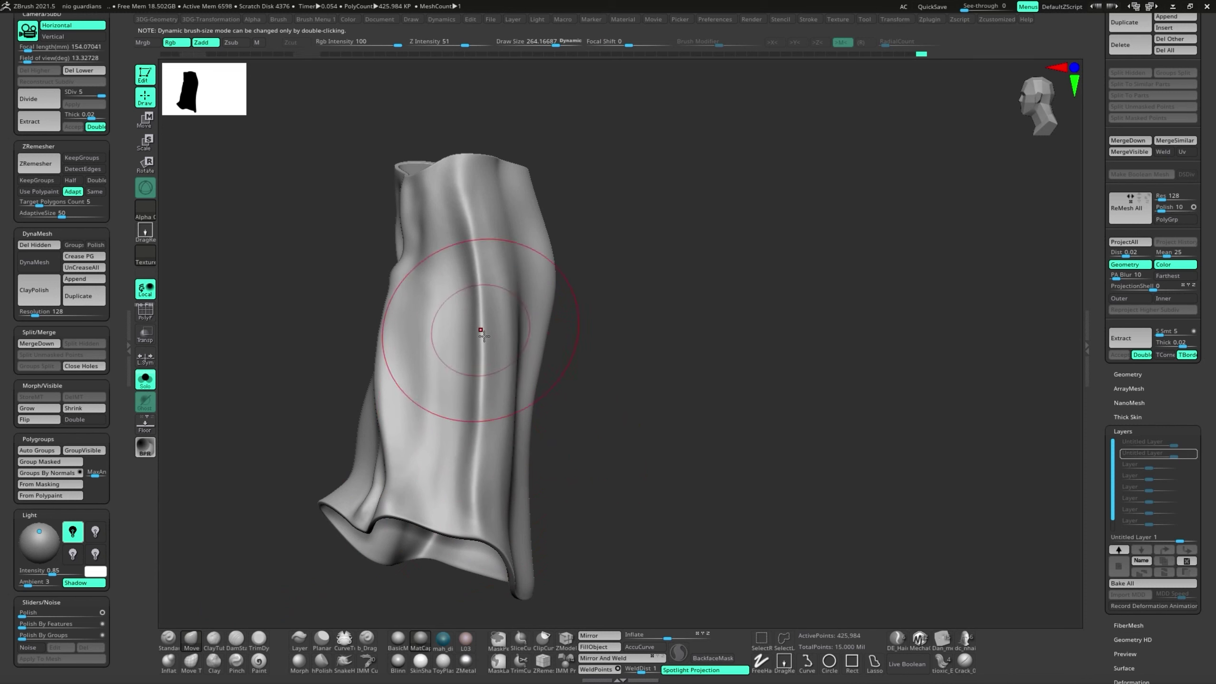
click(168, 638)
mouse_move(239, 601)
mouse_down()
mouse_move(475, 476)
mouse_move(481, 160)
mouse_up()
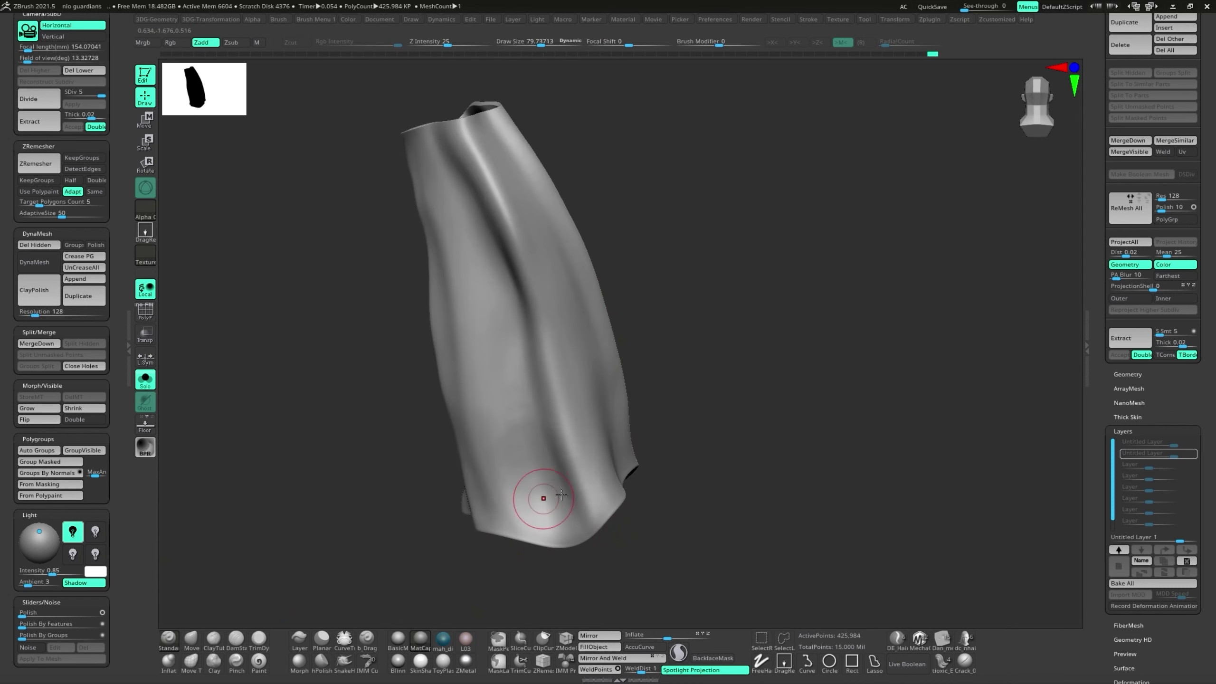
right_drag(543, 498, 603, 307)
mouse_move(649, 420)
right_down()
mouse_move(578, 358)
mouse_move(747, 475)
mouse_move(782, 285)
mouse_move(575, 259)
mouse_move(498, 321)
mouse_move(529, 483)
mouse_move(598, 364)
mouse_move(670, 432)
right_up()
- Show the full figure and touch up waist cloth folds with Standard and DamStandard
key(shift+alt+s)
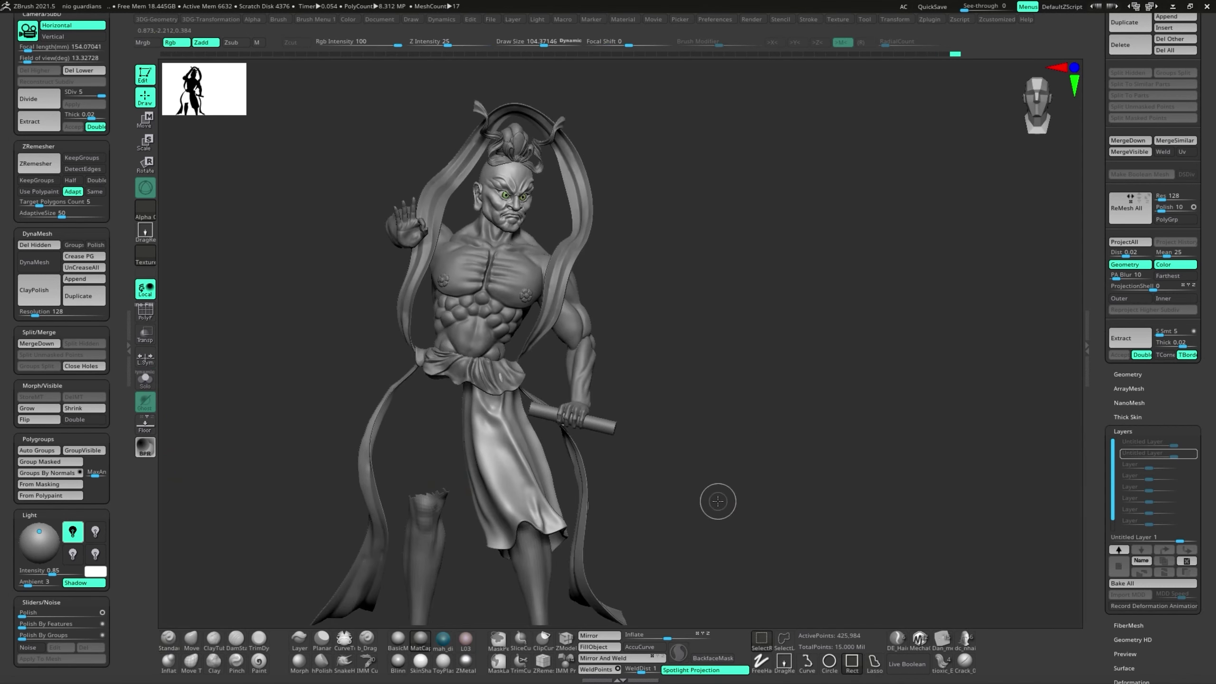
alt+right_drag(717, 499, 670, 479)
mouse_move(577, 529)
alt+right_down()
mouse_move(640, 528)
mouse_move(574, 456)
mouse_move(636, 508)
mouse_move(637, 432)
mouse_move(655, 492)
mouse_move(550, 546)
alt+right_up()
right_click(551, 547)
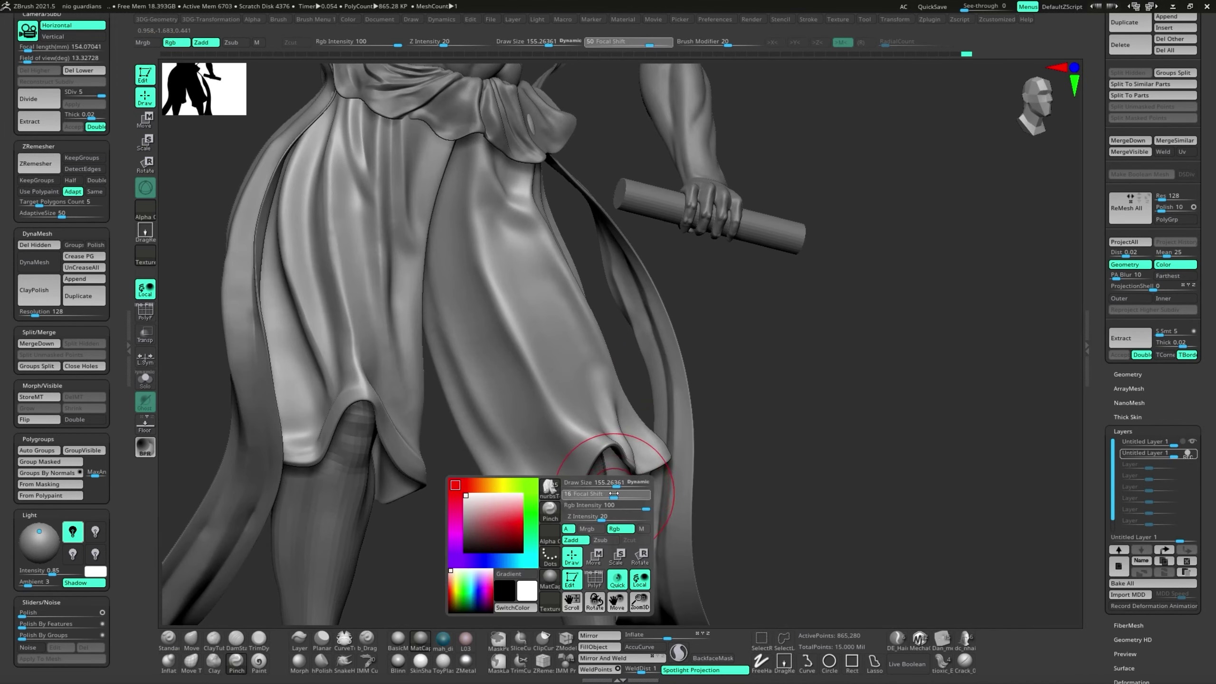
alt+right_drag(623, 479, 735, 454)
key(f)
alt+right_drag(574, 335, 527, 431)
click(168, 637)
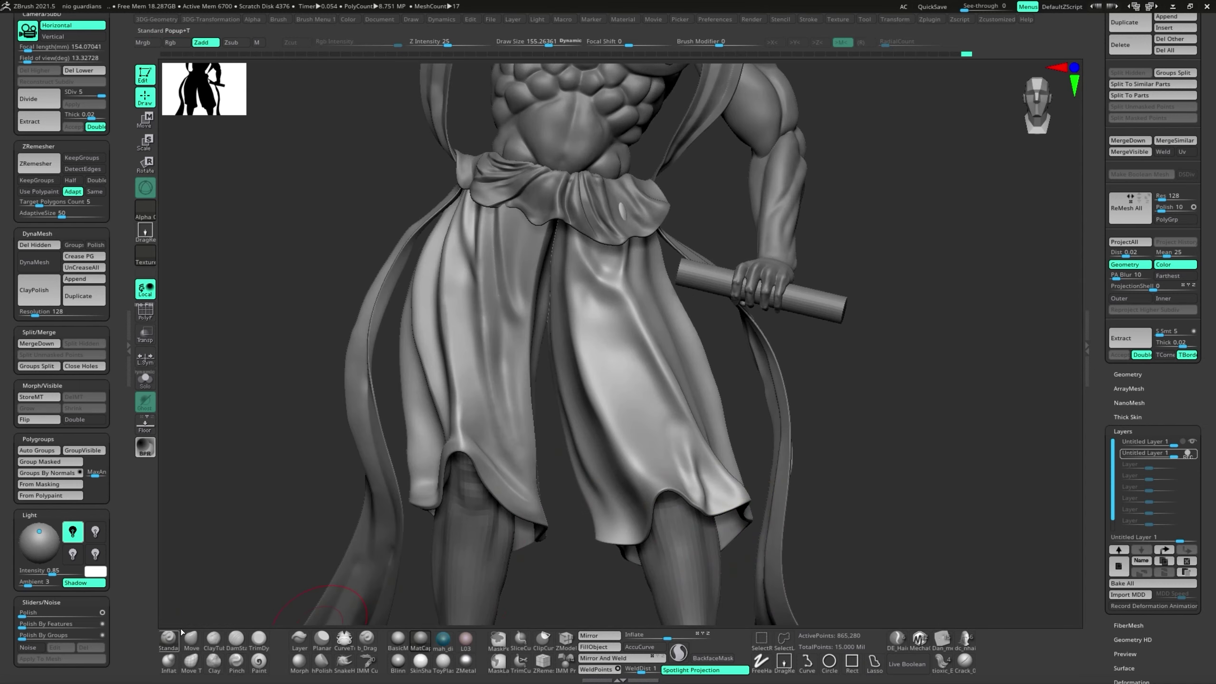
ctrl+right_drag(581, 312, 620, 331)
key(f)
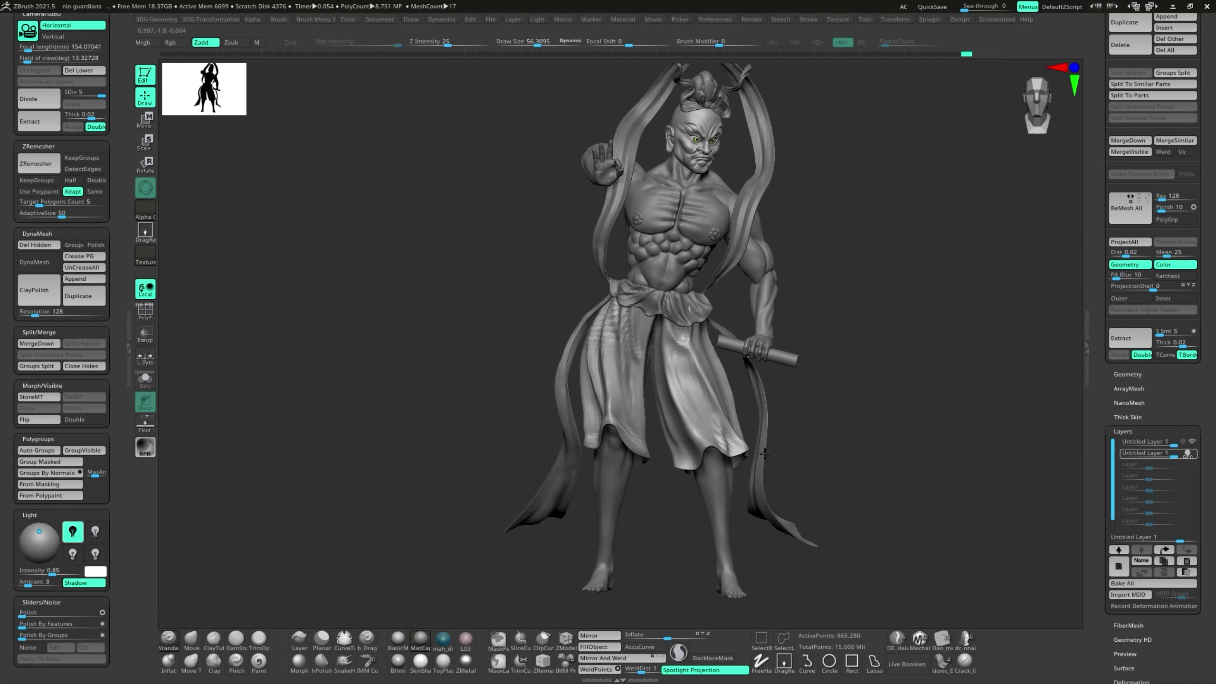
- Solo the waist cloth piece to inspect it, then show the full figure again
alt+click(739, 467)
alt+click(714, 492)
mouse_move(673, 266)
right_down()
mouse_move(694, 383)
mouse_move(627, 522)
mouse_move(667, 518)
right_up()
click(144, 380)
- Solo the pants and adjust them with the Move brush while orbiting
key(f)
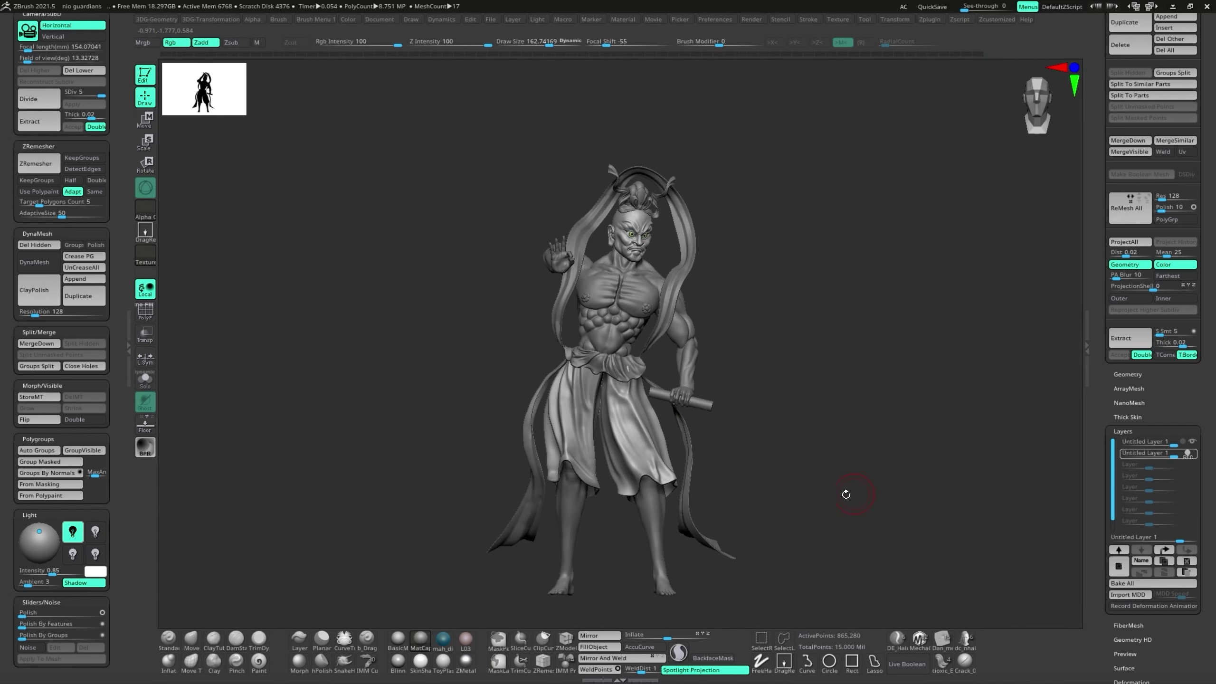
alt+click(844, 498)
click(144, 380)
key(b)
key(m)
key(v)
right_drag(163, 386, 654, 507)
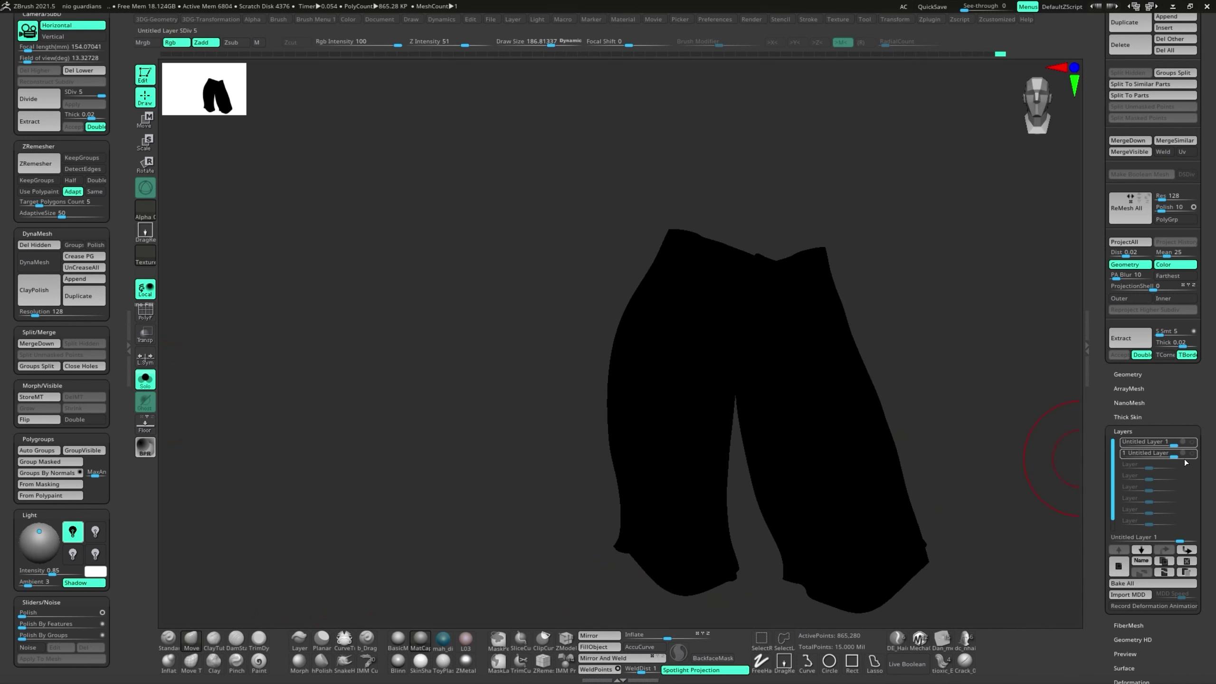
right_drag(1006, 479, 685, 552)
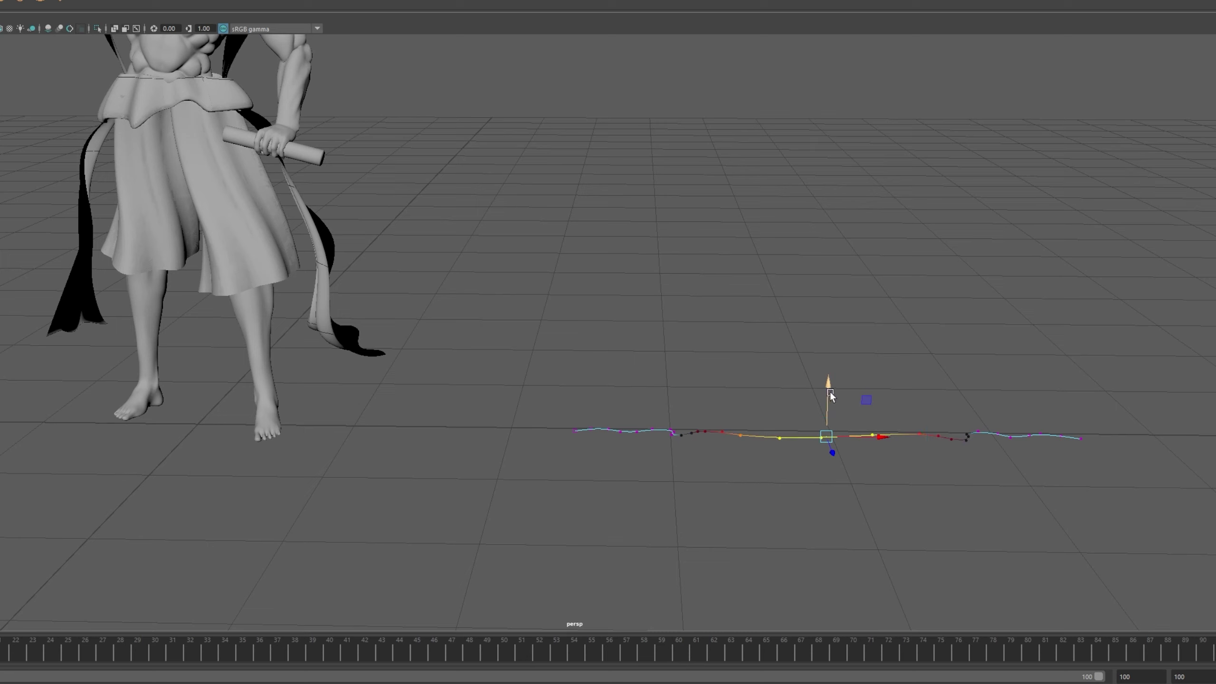
- Pull the middle of the guide curve down and move CVs along the curve
drag(831, 396, 828, 428)
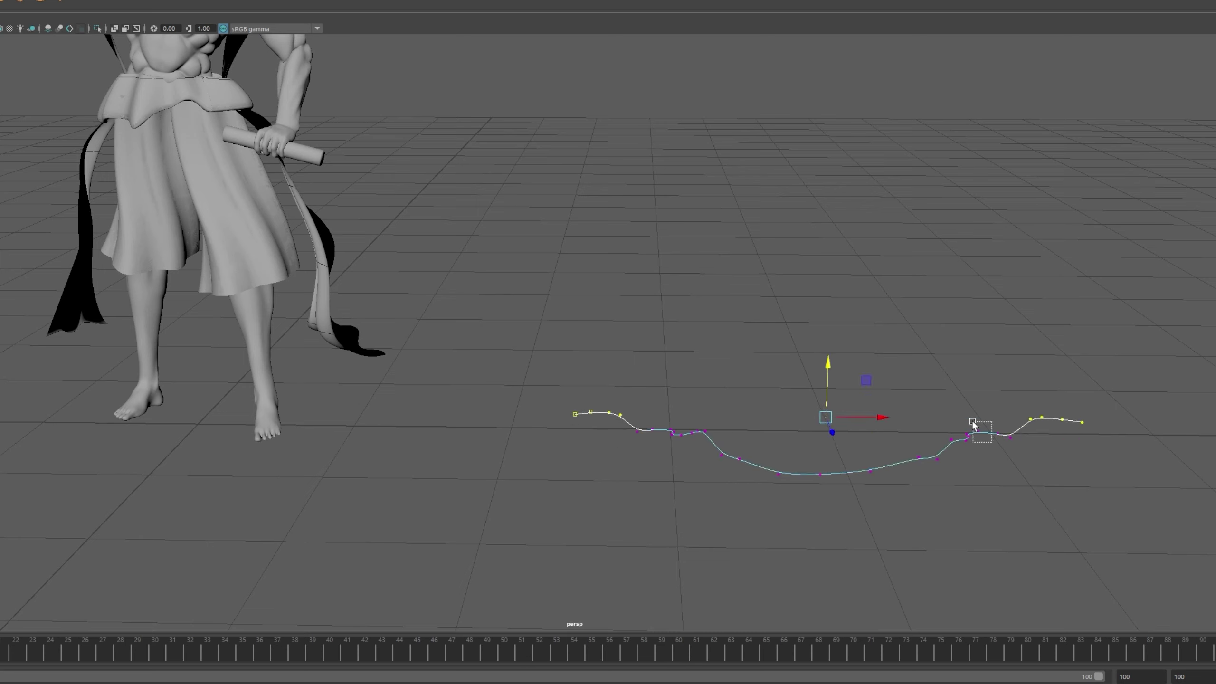
mouse_move(983, 443)
mouse_down()
mouse_move(917, 399)
mouse_move(855, 484)
mouse_move(870, 392)
mouse_up()
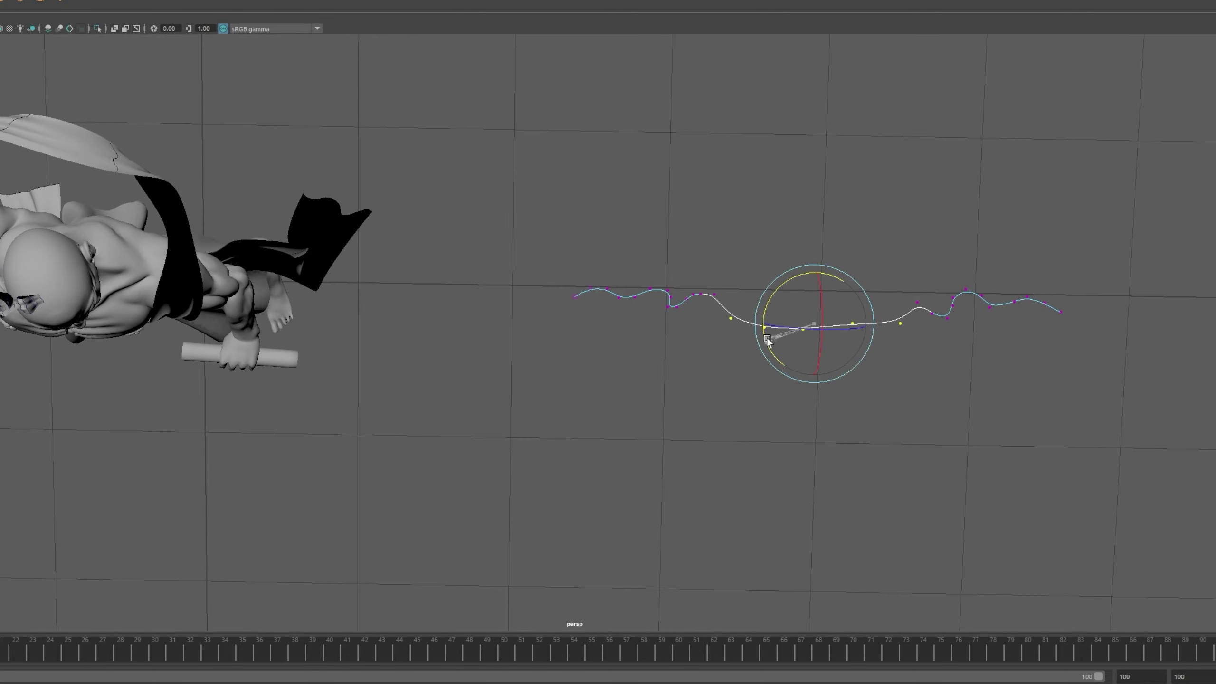
alt+drag(767, 341, 529, 321)
key(w)
drag(614, 63, 698, 143)
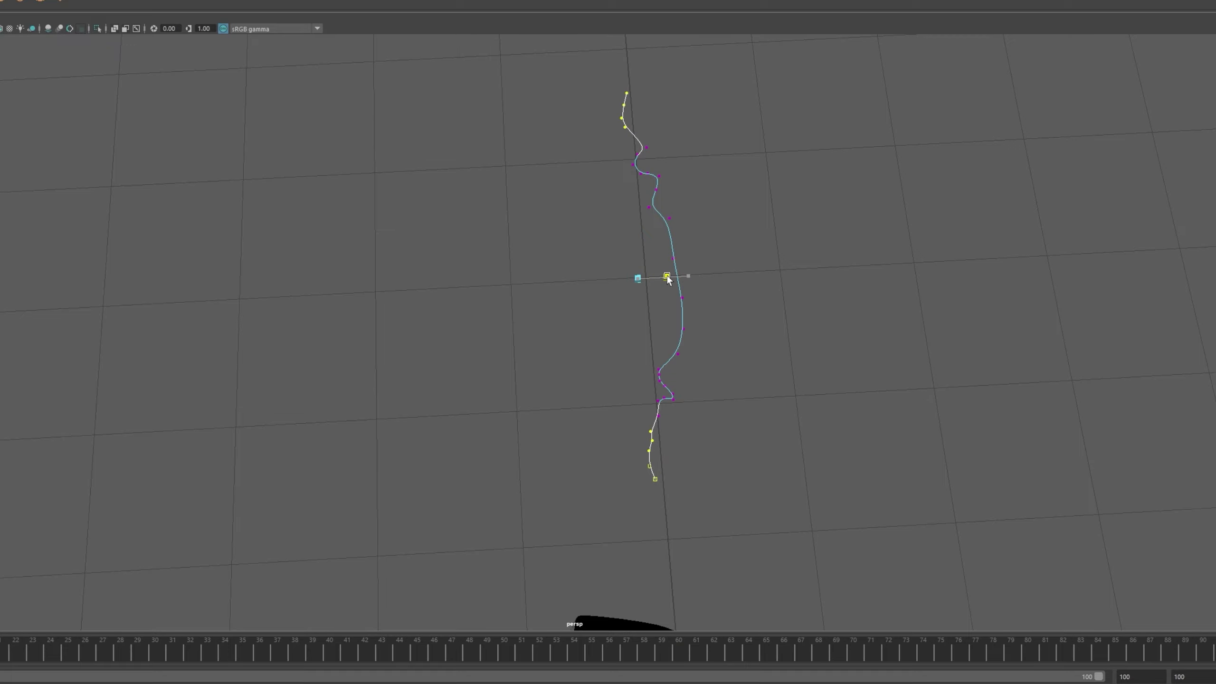
mouse_move(668, 280)
alt+mouse_down()
mouse_move(739, 330)
mouse_move(637, 256)
alt+mouse_up()
- Select CVs near the curve's right end and rotate and move them into waves
key(e)
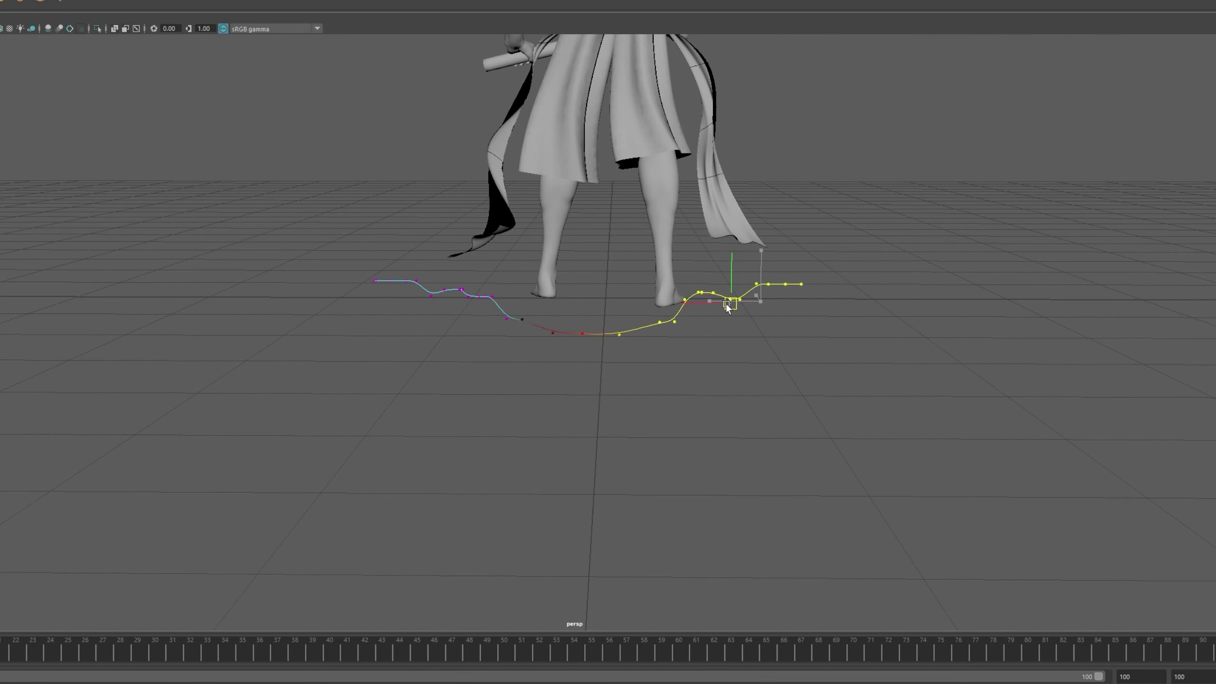
alt+drag(726, 303, 359, 281)
mouse_move(666, 340)
alt+mouse_down()
mouse_move(824, 338)
mouse_move(707, 276)
alt+mouse_up()
alt+drag(707, 275, 796, 363)
mouse_move(615, 268)
alt+mouse_down()
mouse_move(576, 266)
mouse_move(593, 309)
mouse_move(706, 246)
mouse_move(529, 230)
mouse_move(345, 264)
mouse_move(606, 198)
mouse_move(497, 123)
mouse_move(565, 115)
alt+mouse_up()
key(e)
key(w)
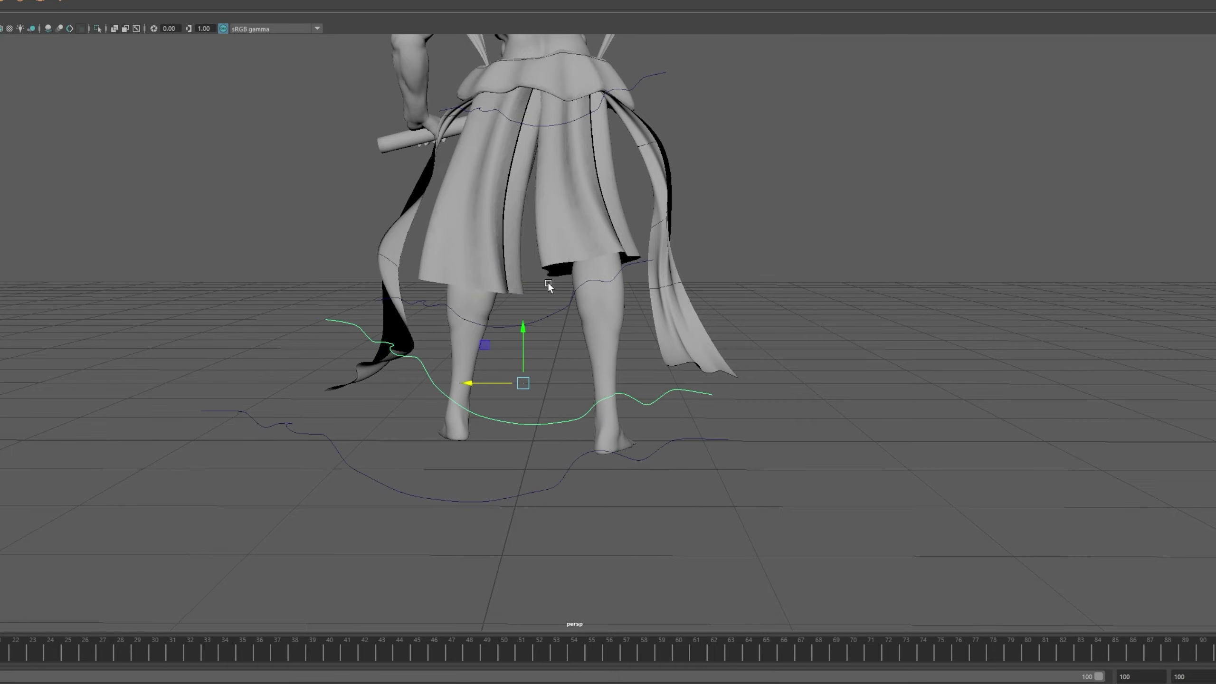
- Rotate and move the remaining selected CVs, checking the rings from the rear
mouse_move(548, 285)
alt+mouse_down()
mouse_move(494, 268)
mouse_move(688, 296)
mouse_move(697, 350)
mouse_move(656, 284)
mouse_move(638, 302)
alt+mouse_up()
key(e)
key(w)
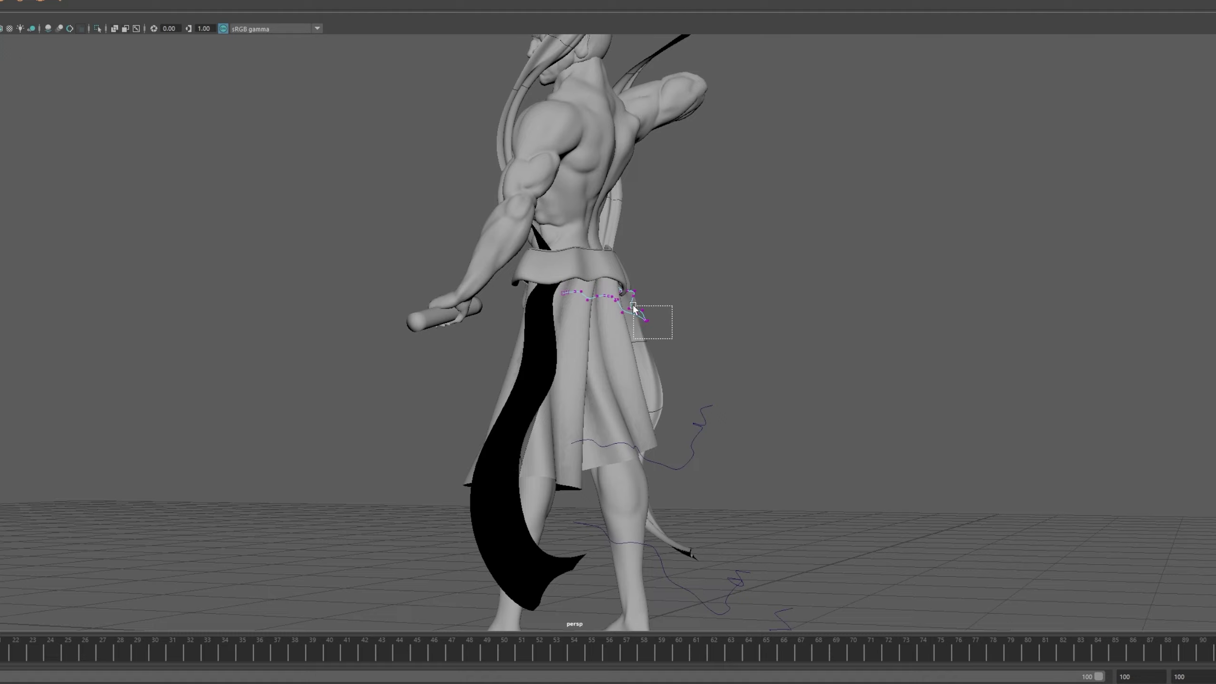
mouse_move(692, 334)
alt+mouse_down()
mouse_move(625, 386)
mouse_move(651, 323)
mouse_move(572, 309)
mouse_move(579, 362)
mouse_move(641, 305)
alt+mouse_up()
alt+right_drag(640, 305, 559, 509)
mouse_move(546, 394)
alt+mouse_down()
mouse_move(702, 341)
mouse_move(662, 453)
mouse_move(404, 417)
mouse_move(709, 483)
alt+mouse_up()
- Select the lofted long skirt surface and orbit around it to check the drape
click(606, 424)
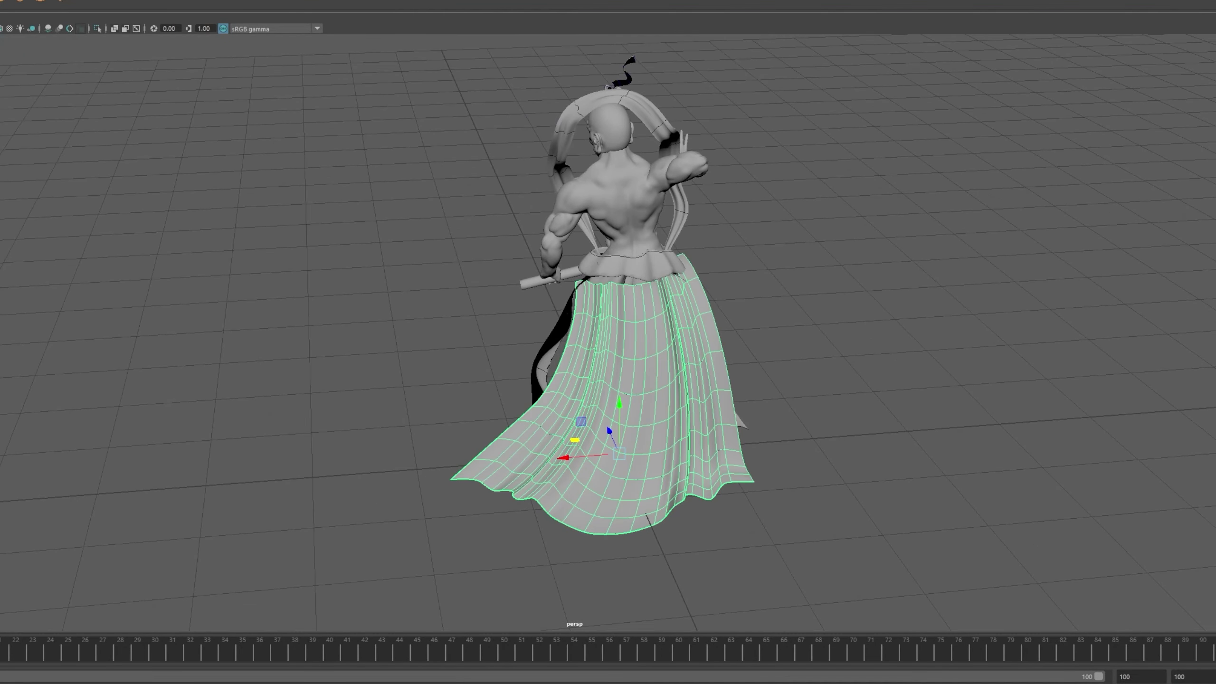
mouse_move(606, 424)
alt+mouse_down()
mouse_move(618, 316)
mouse_move(639, 354)
alt+mouse_up()
mouse_move(612, 302)
alt+mouse_down()
mouse_move(720, 371)
mouse_move(617, 323)
mouse_move(674, 287)
mouse_move(748, 350)
alt+mouse_up()
alt+drag(627, 243, 584, 262)
key(w)
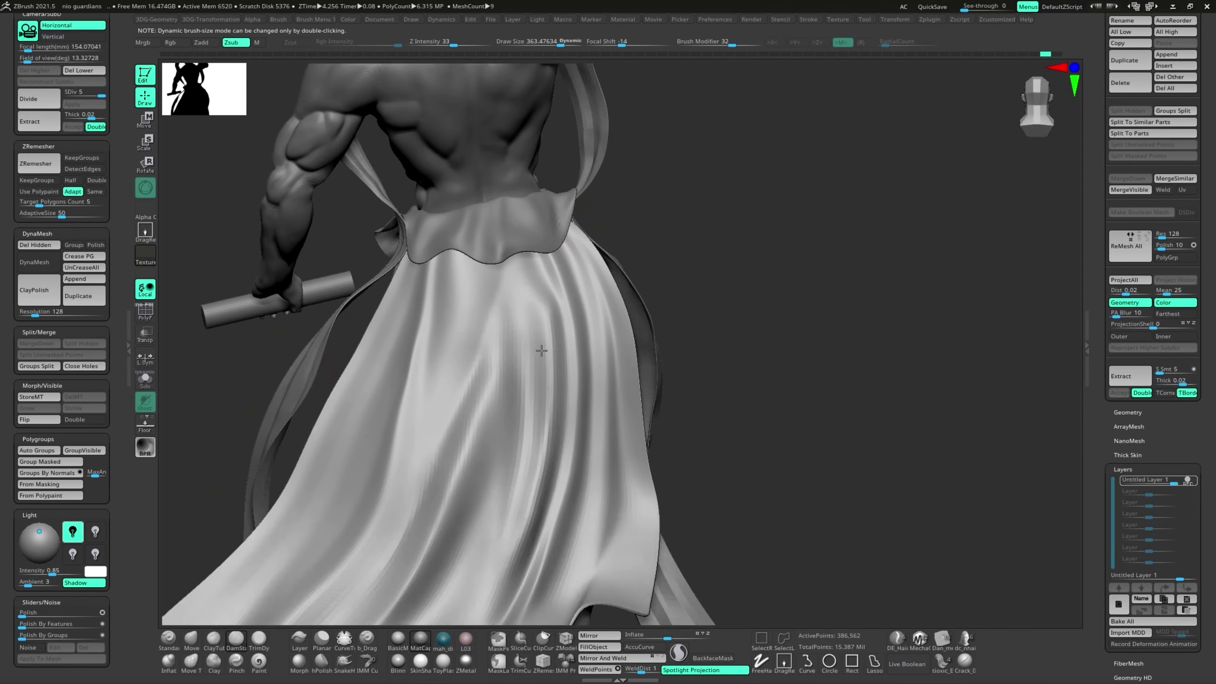
- Orbit around the imported long rear drape to inspect it
right_drag(503, 231, 713, 503)
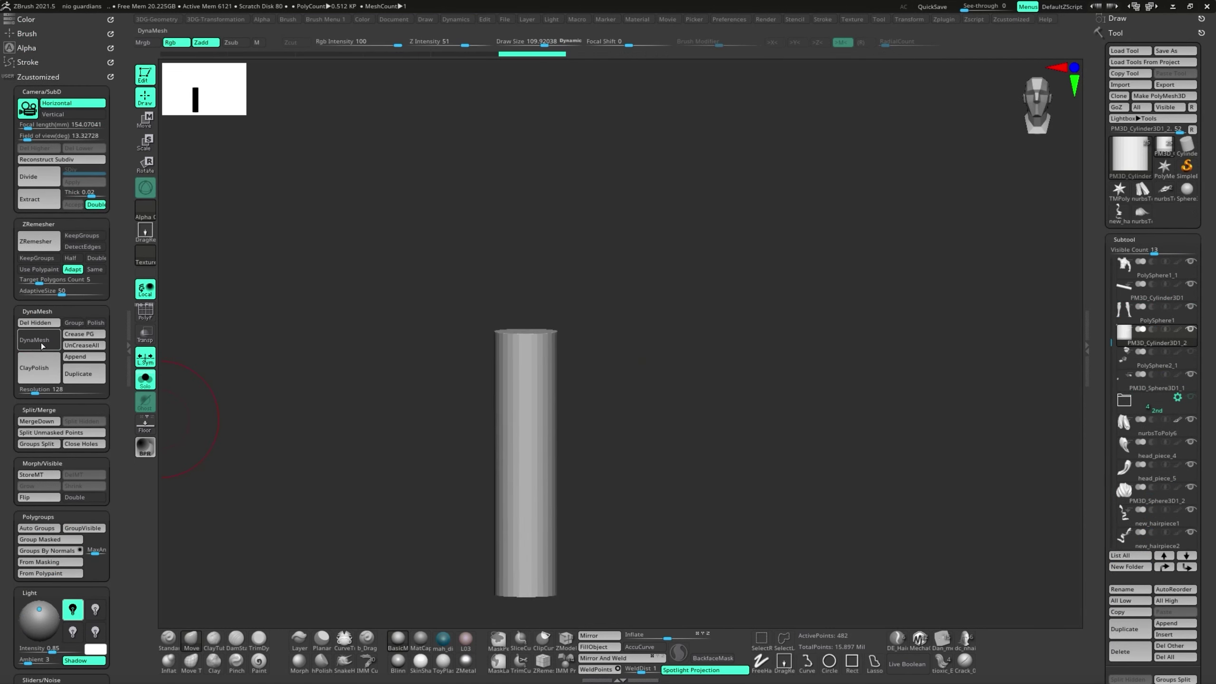
- Bevel the cylinder's top edge loop with two rows and soft edges in ZModeler
drag(547, 426, 632, 466)
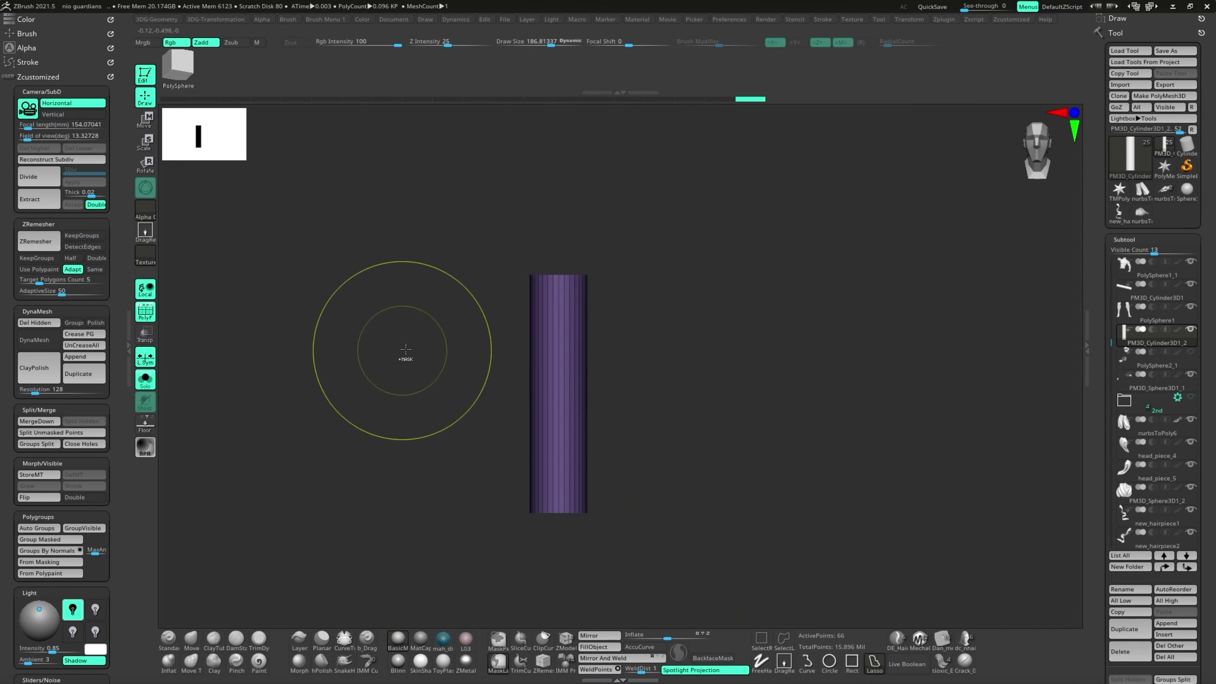
drag(568, 550, 575, 429)
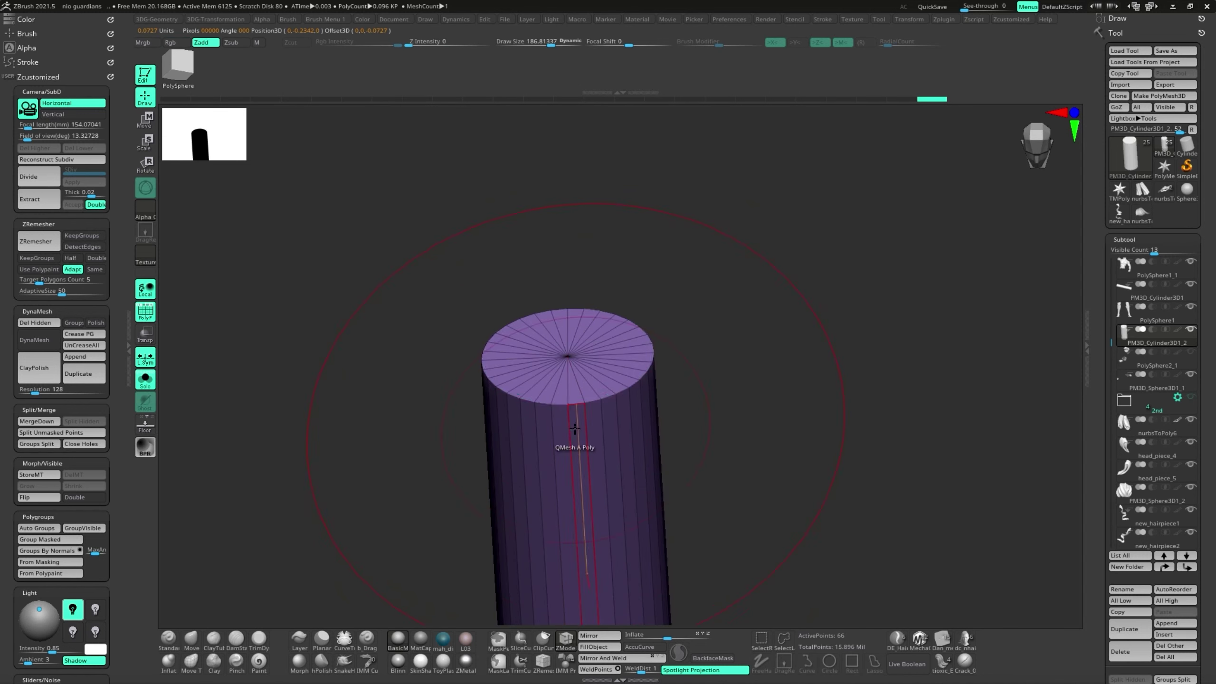
key(space)
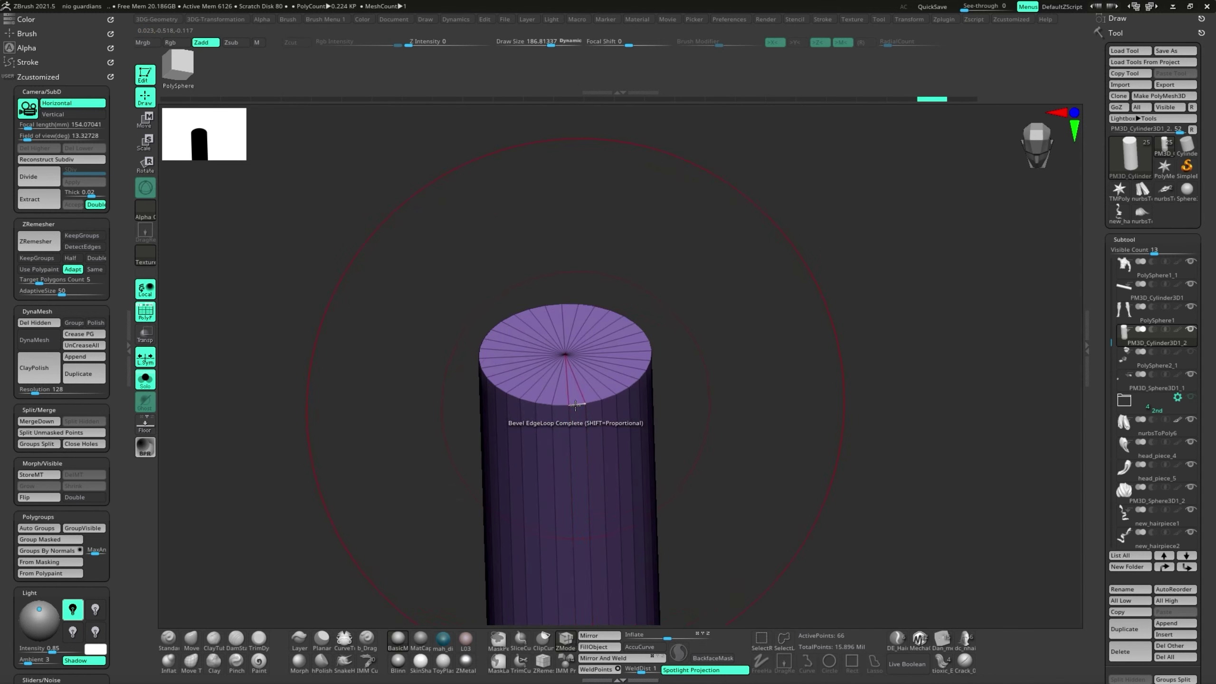
key(space)
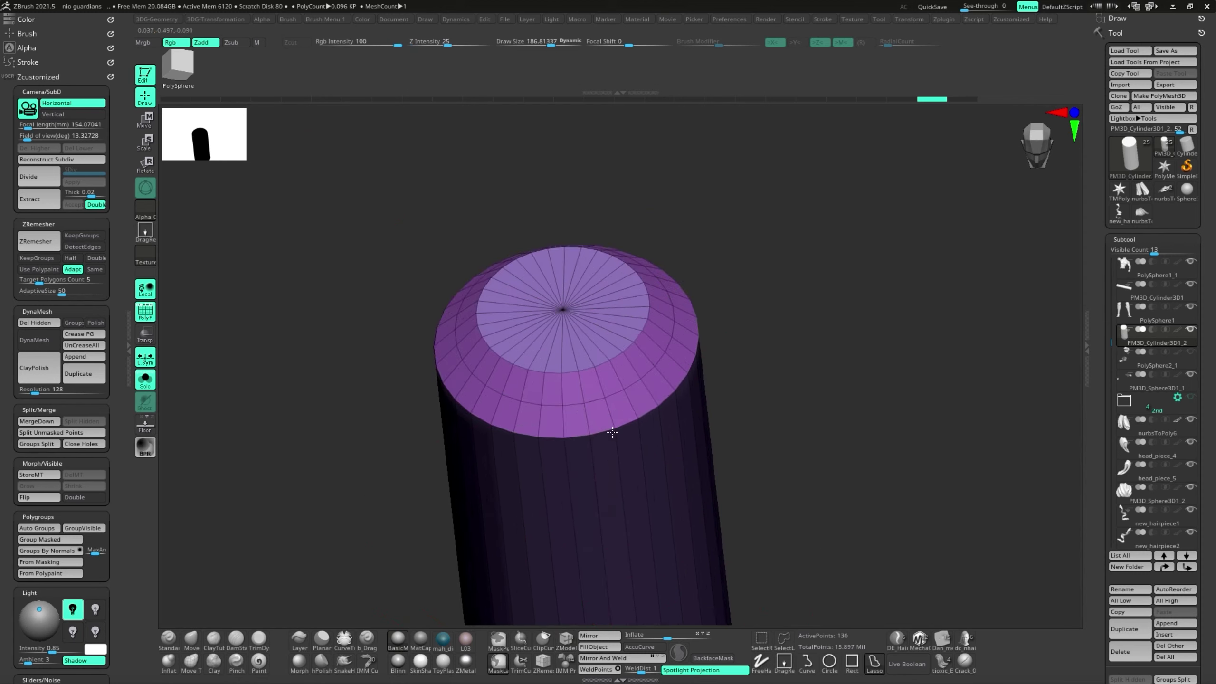
click(535, 508)
click(609, 520)
mouse_move(577, 476)
mouse_down()
mouse_move(585, 489)
mouse_move(495, 518)
mouse_up()
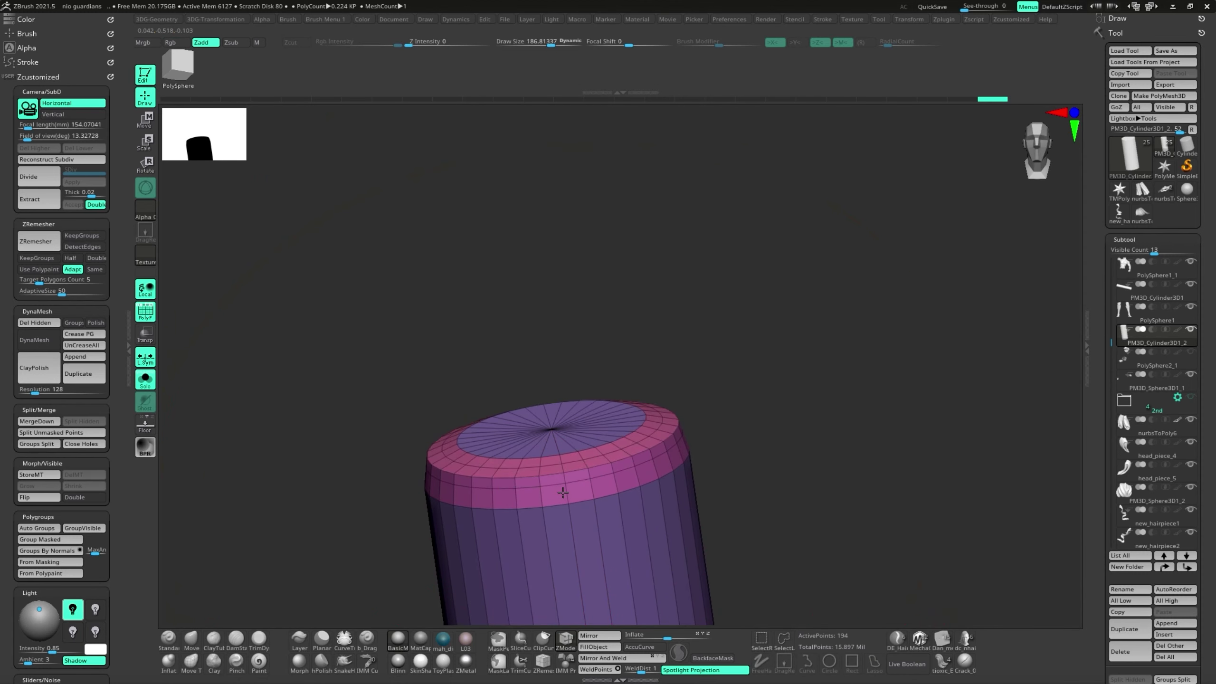
- Undo and restore the bevel, clear the mask, and hide the polygroup overlay
key(ctrl+z)
shift+drag(706, 467, 616, 403)
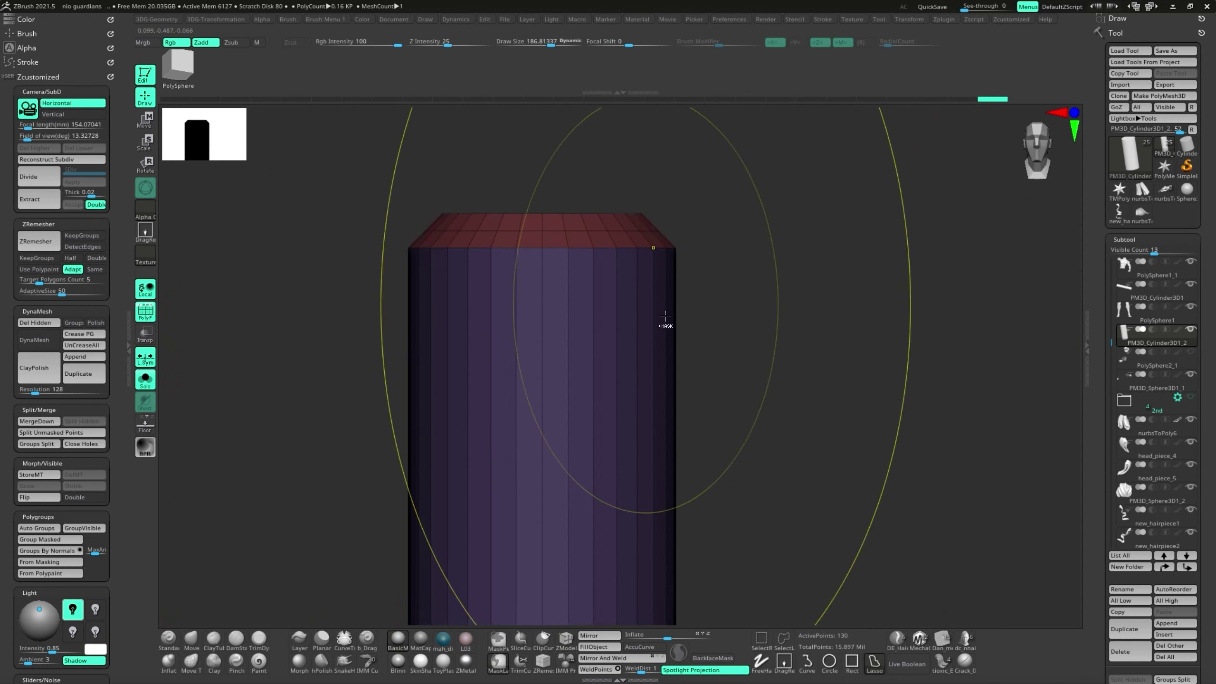
key(ctrl+shift+z)
click(498, 638)
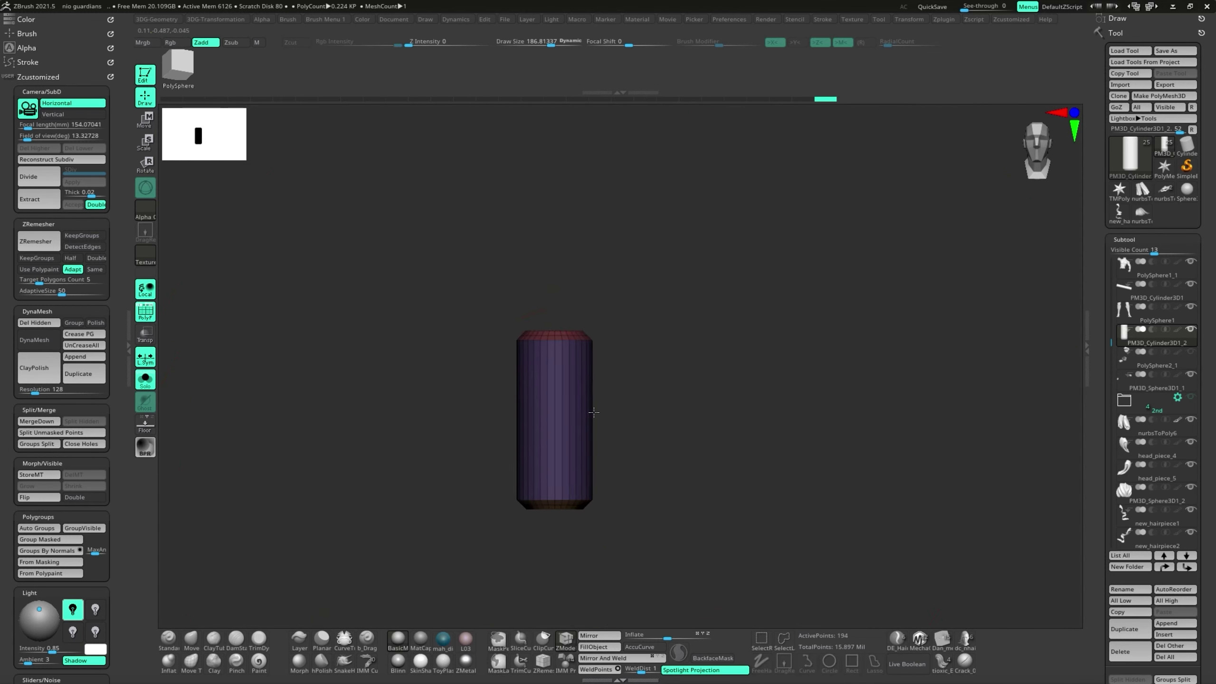
ctrl+drag(445, 407, 687, 407)
key(r)
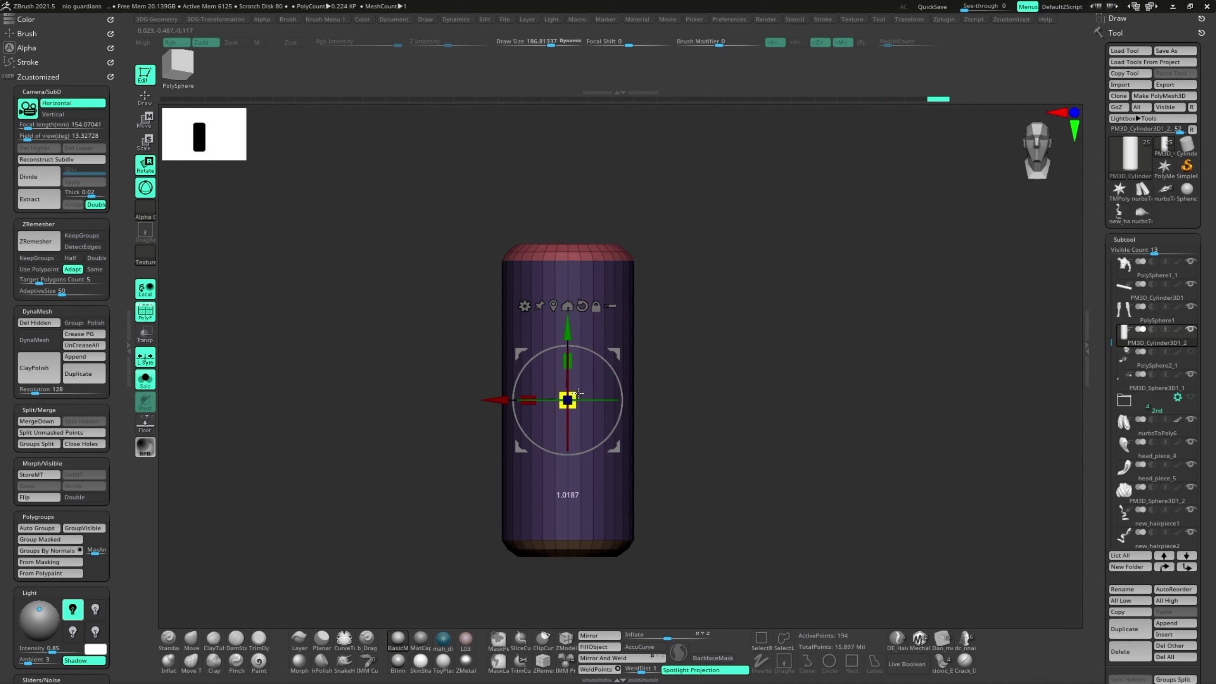
key(q)
key(shift+f)
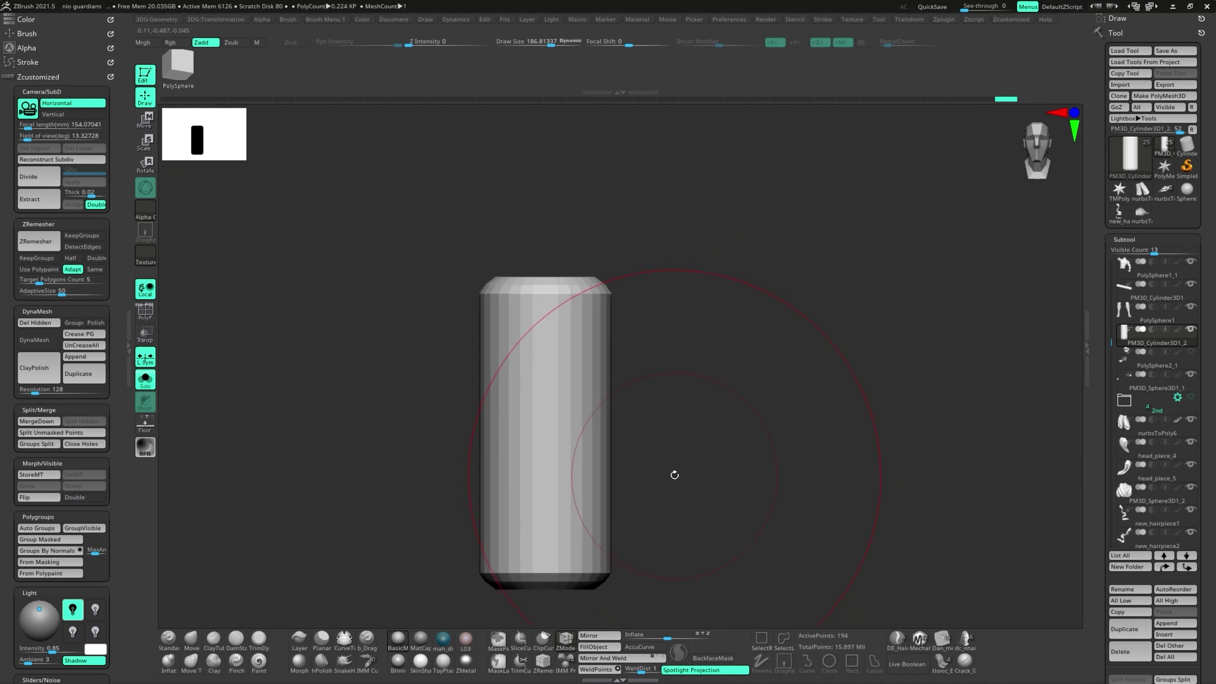
- Duplicate the cylinder upward, mask the bottom, and stretch the unmasked section lengthwise
mouse_move(546, 368)
ctrl+mouse_down()
mouse_move(525, 285)
mouse_move(525, 467)
ctrl+mouse_up()
key(f)
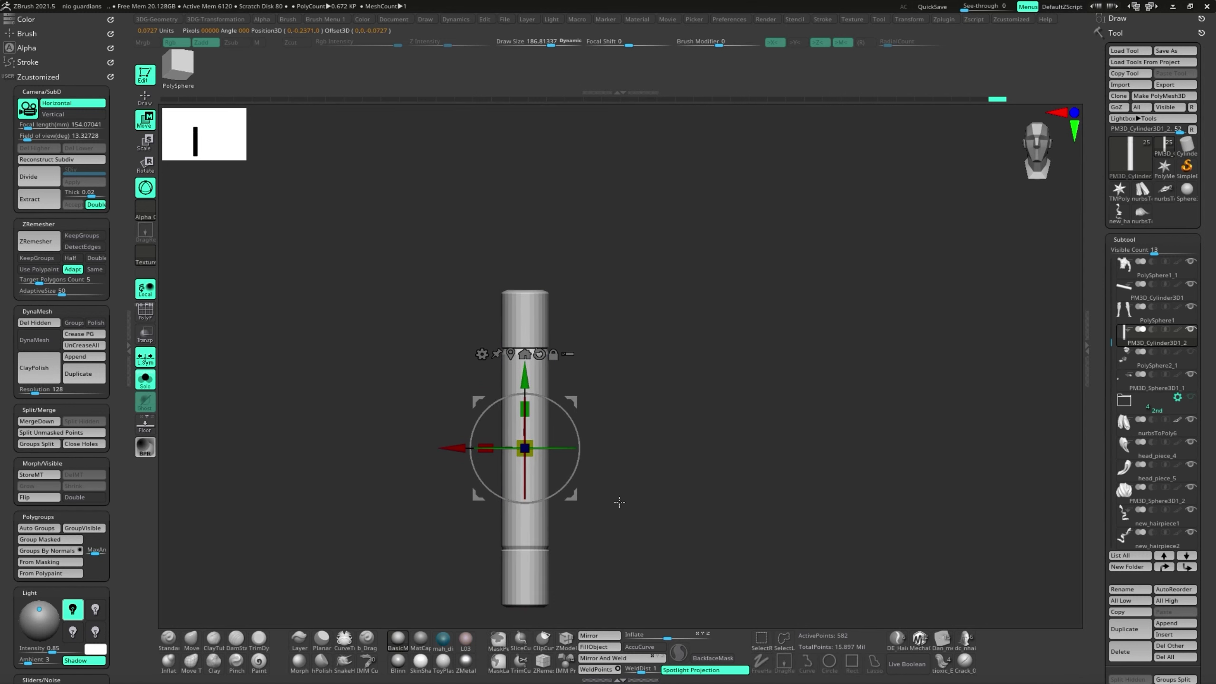
ctrl+drag(453, 599, 628, 549)
drag(538, 369, 544, 372)
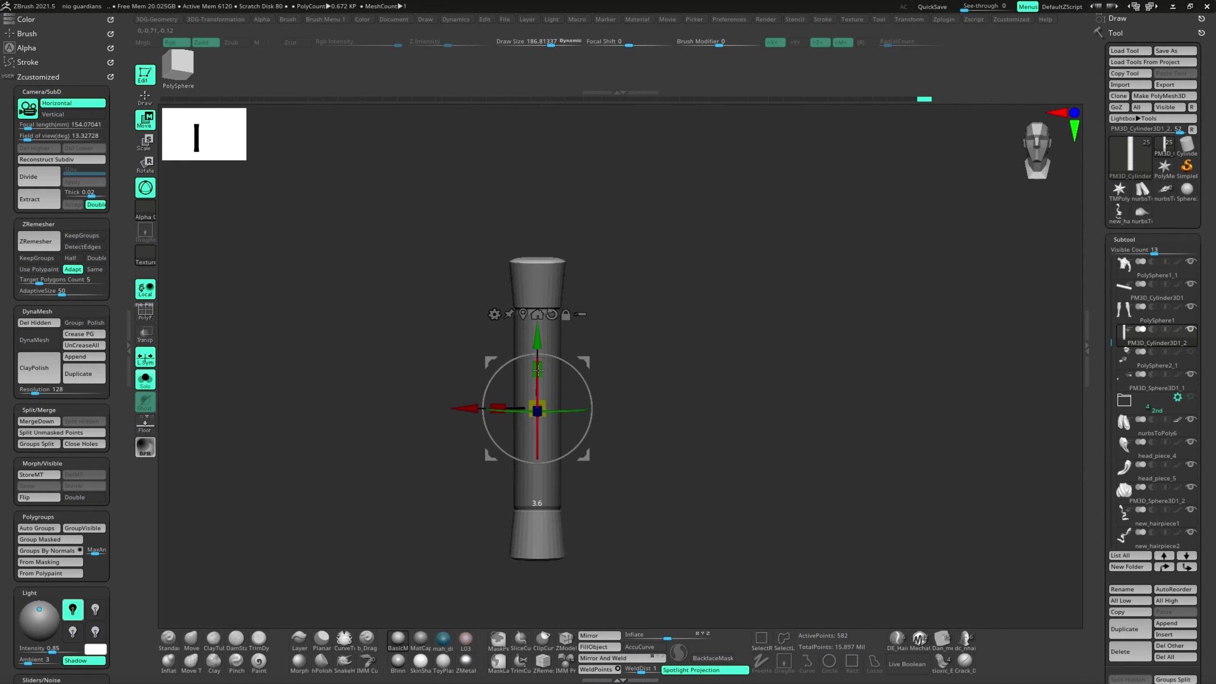
alt+drag(695, 440, 650, 499)
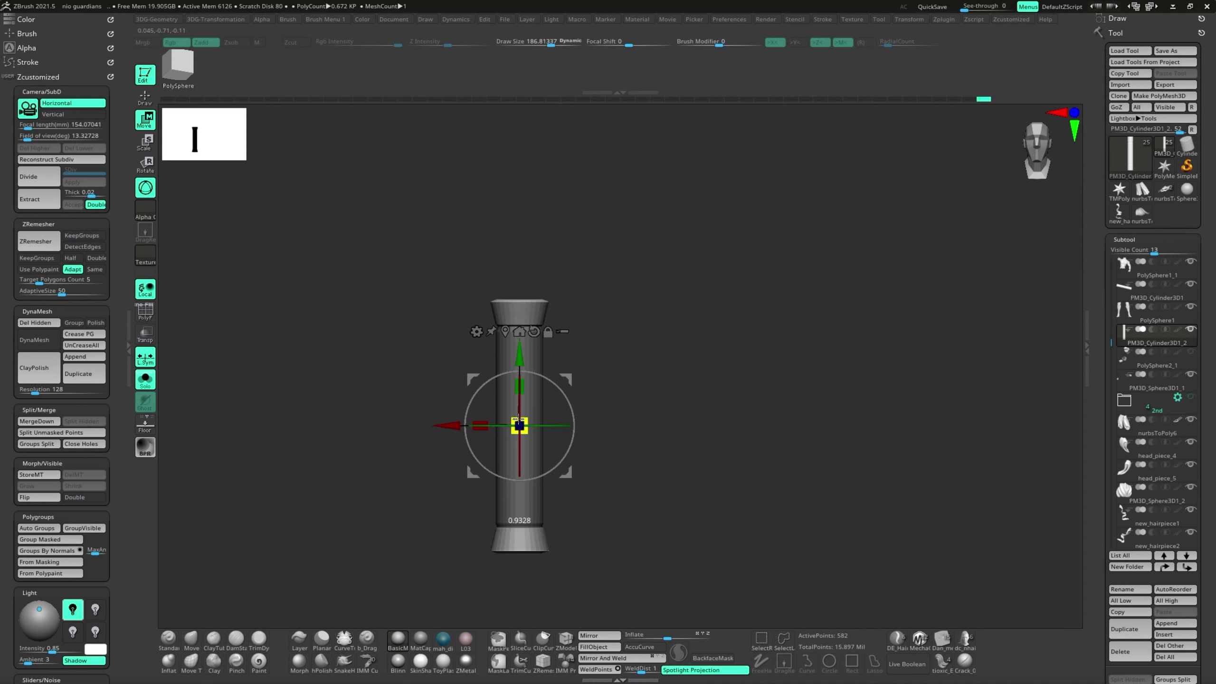
key(q)
drag(617, 467, 655, 487)
- Insert a cube mesh and orbit around the handle
click(1181, 640)
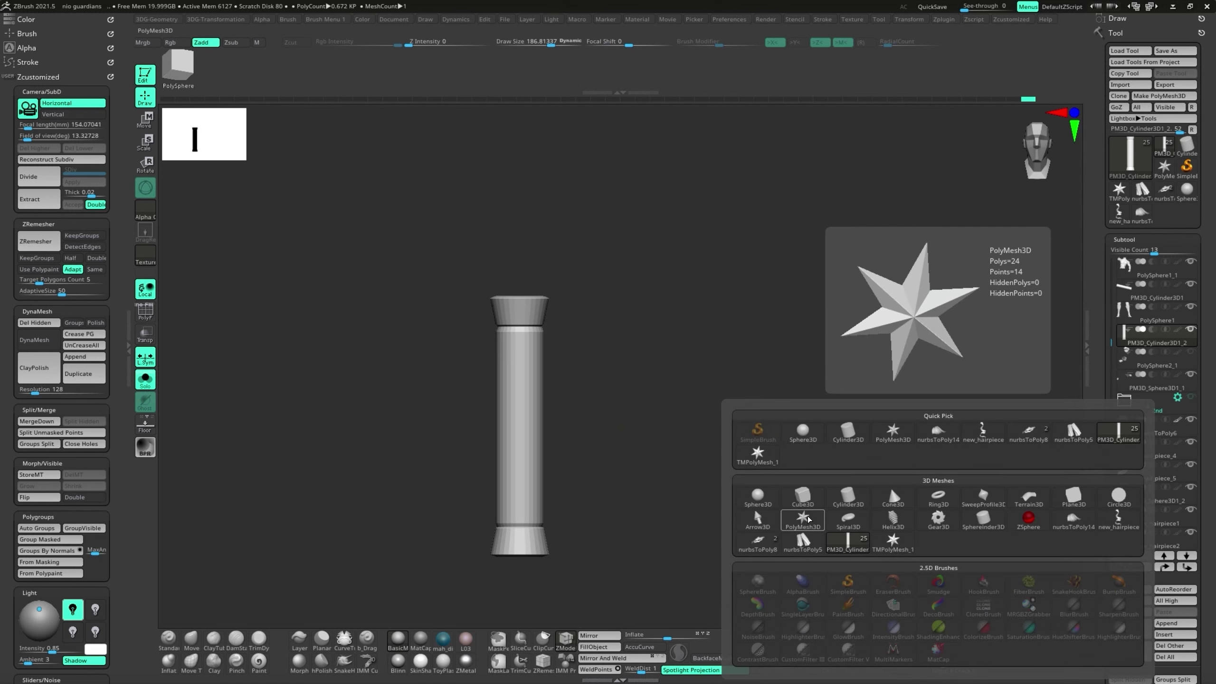
click(808, 505)
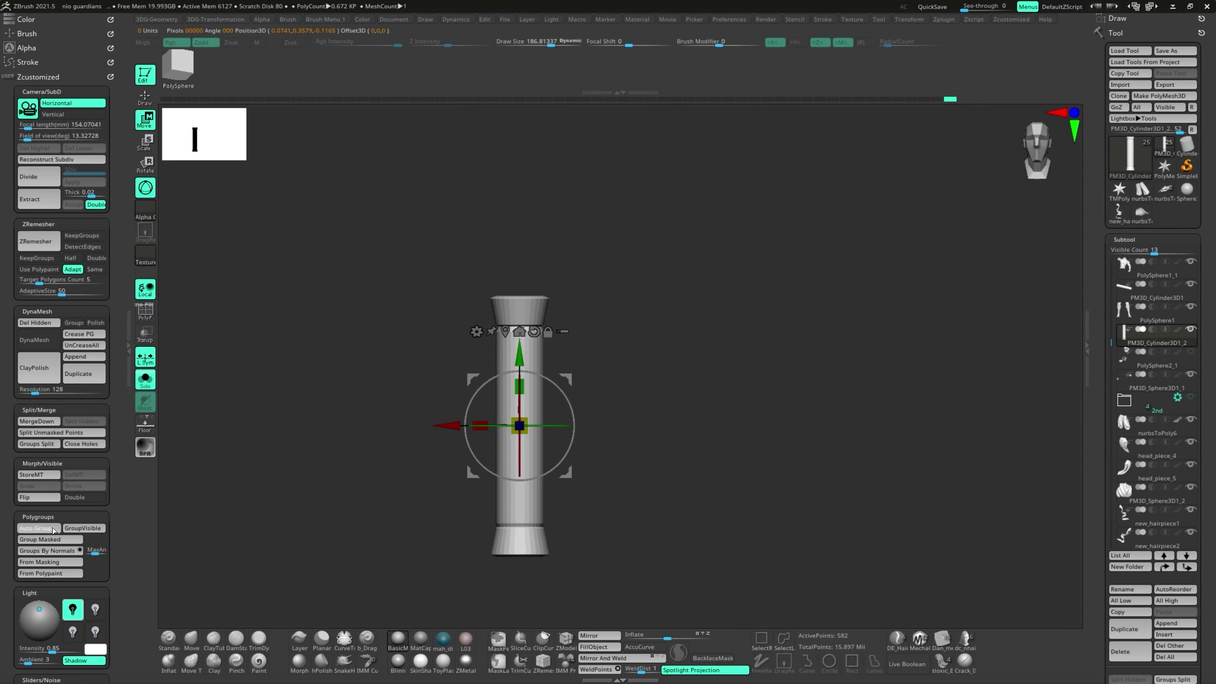
mouse_move(552, 480)
mouse_down()
mouse_move(575, 268)
mouse_move(523, 299)
mouse_up()
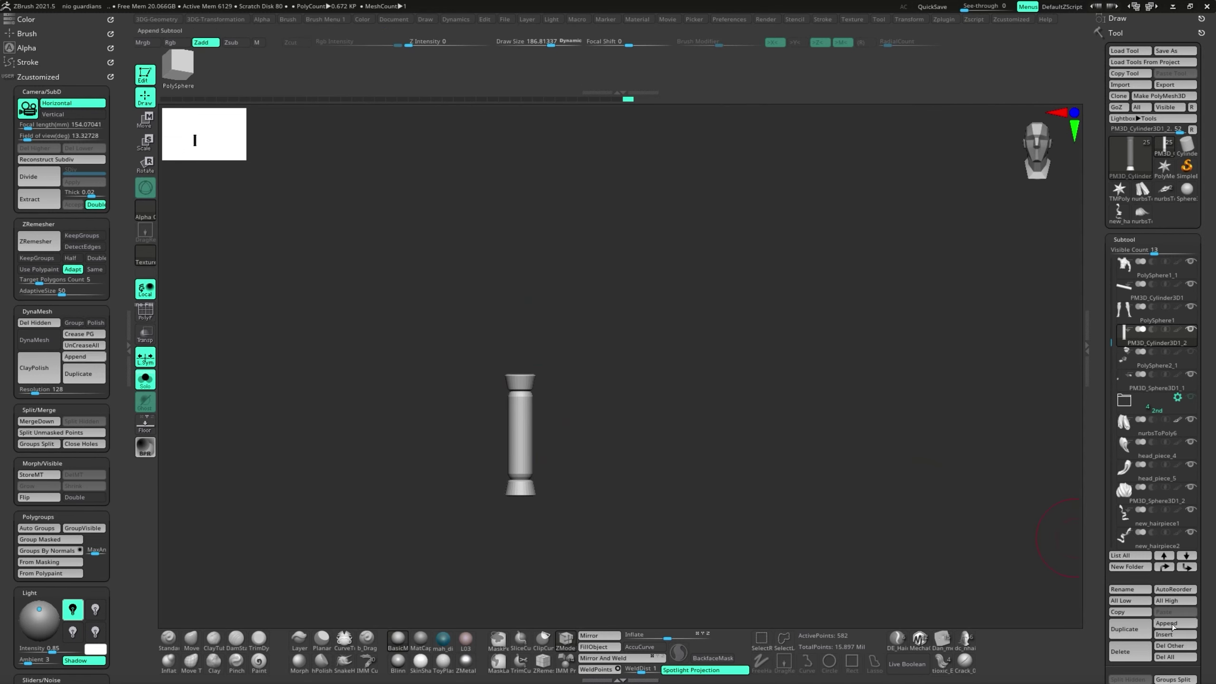
- Append a Cube3D as a new subtool and hide half of it using Solo and a selection
click(1172, 623)
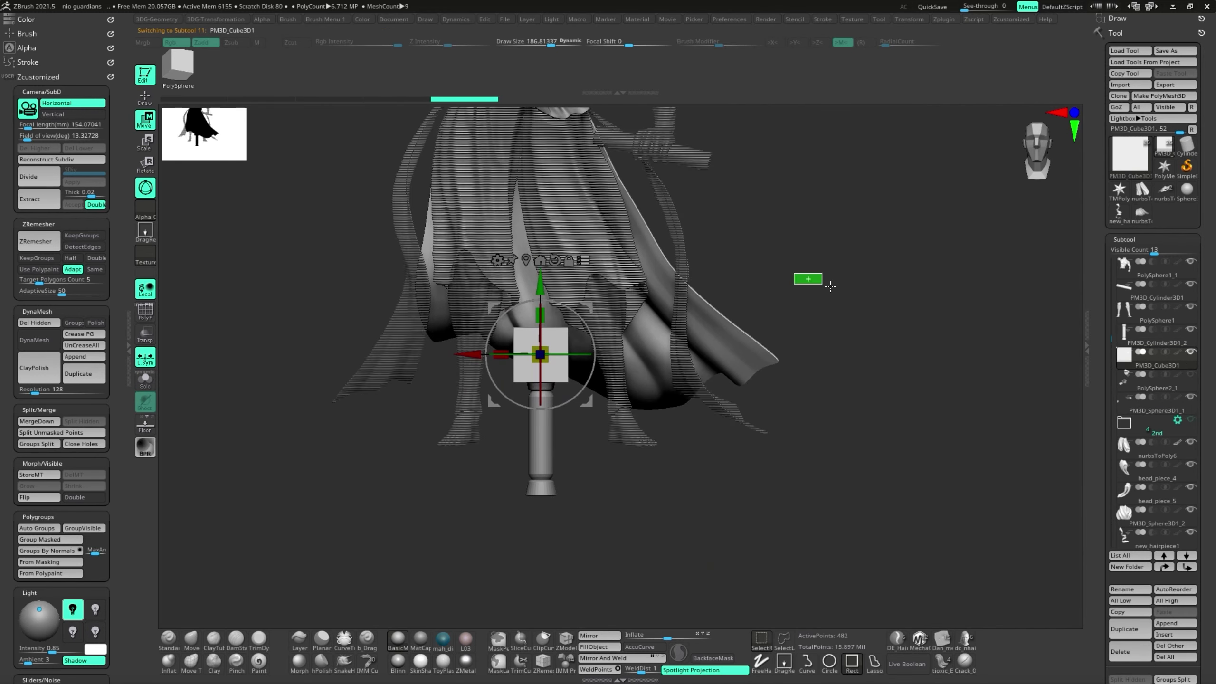
drag(831, 286, 521, 503)
key(q)
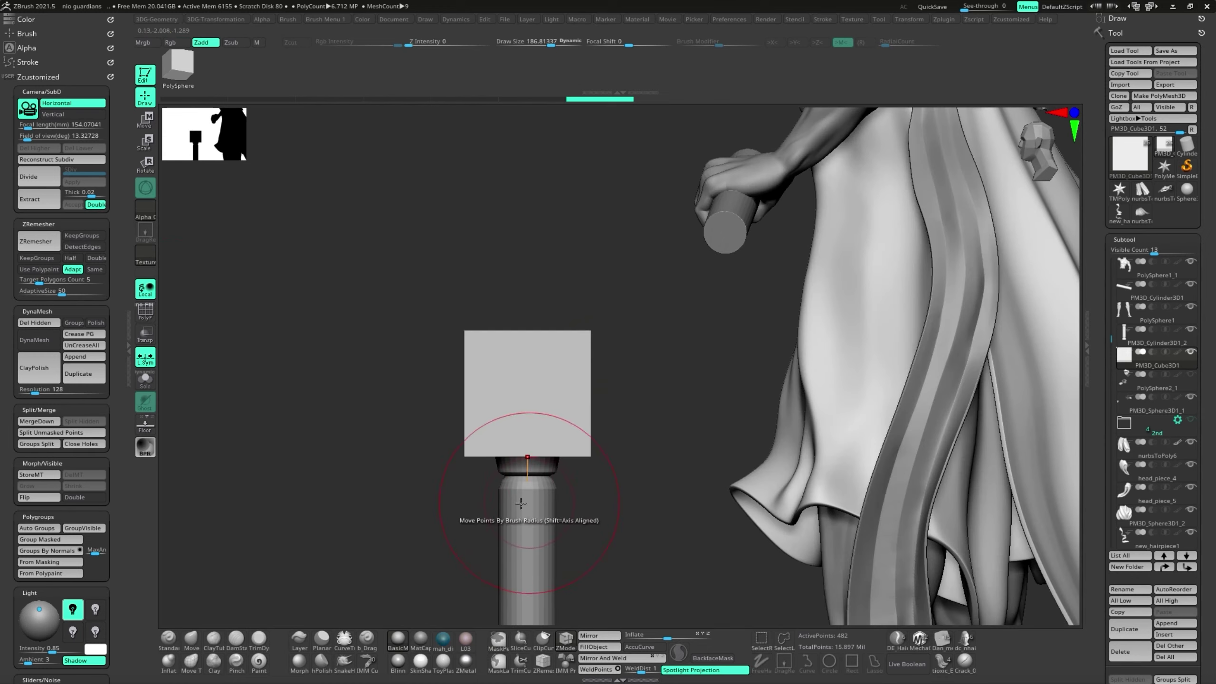
key(shift+f)
click(145, 378)
drag(527, 311, 482, 346)
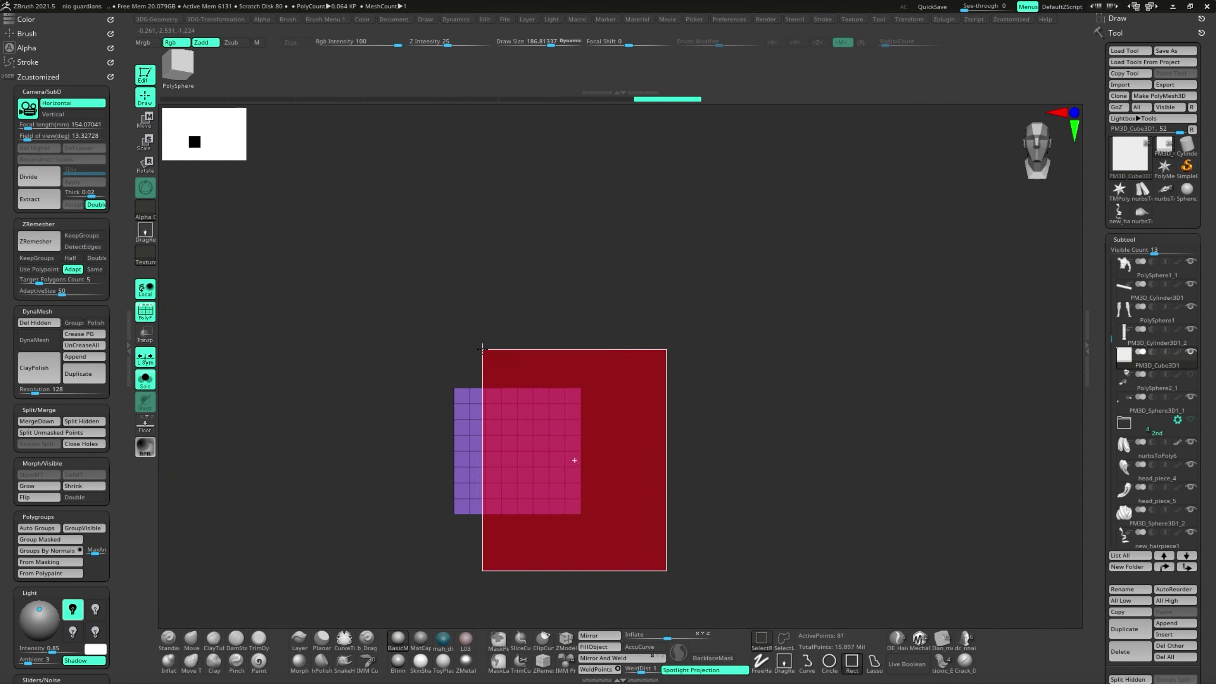
key(w)
click(145, 378)
- Move the cube above the handle and rotate it into position as a tapered finial
drag(389, 394, 415, 393)
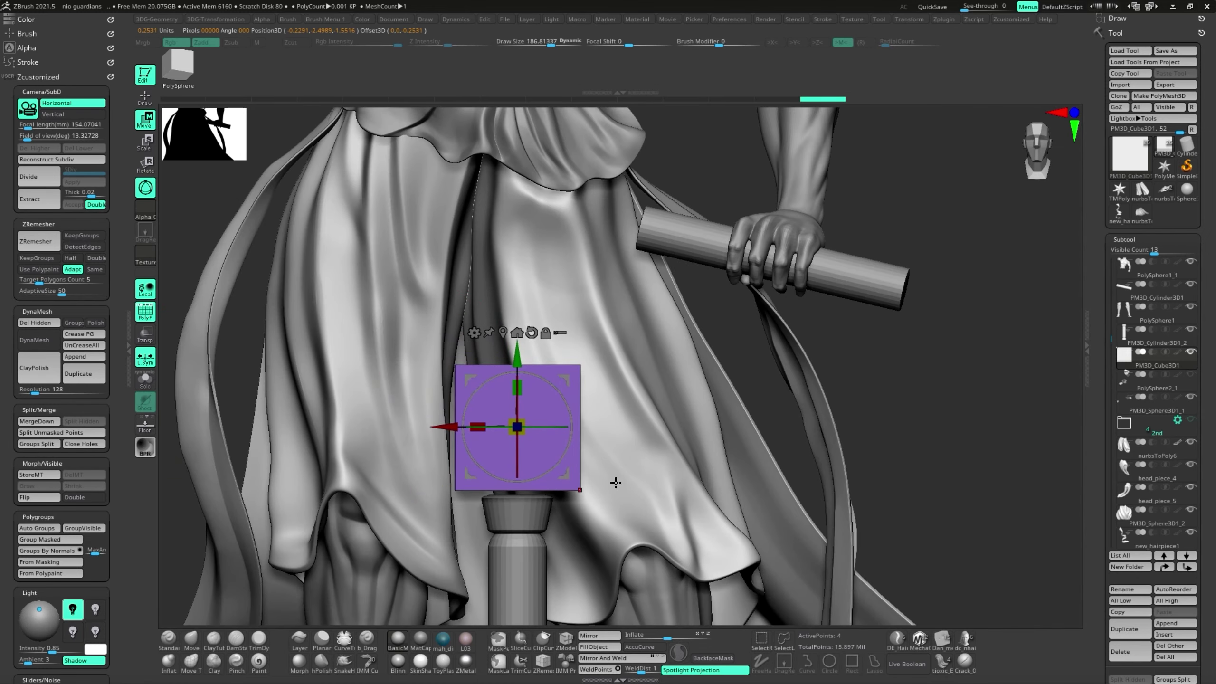
key(q)
drag(616, 482, 591, 463)
shift+drag(461, 521, 593, 367)
key(r)
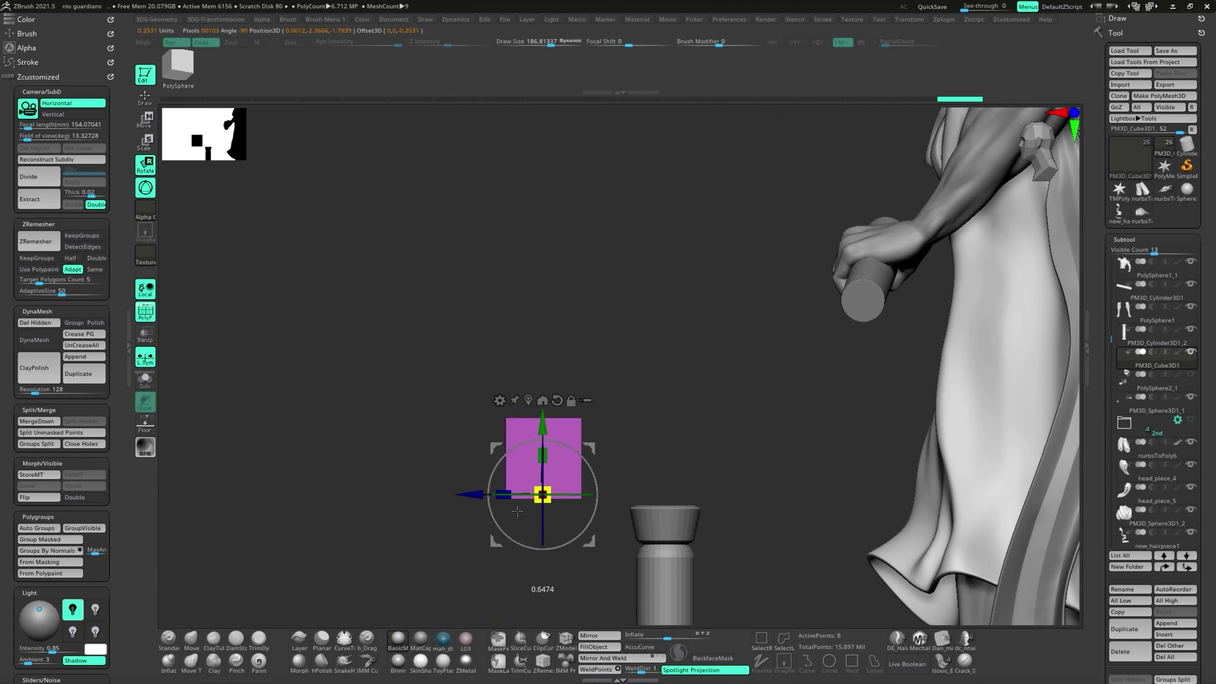
mouse_move(517, 511)
mouse_down()
mouse_move(617, 492)
mouse_move(604, 479)
mouse_move(613, 455)
mouse_move(620, 507)
mouse_up()
key(w)
key(r)
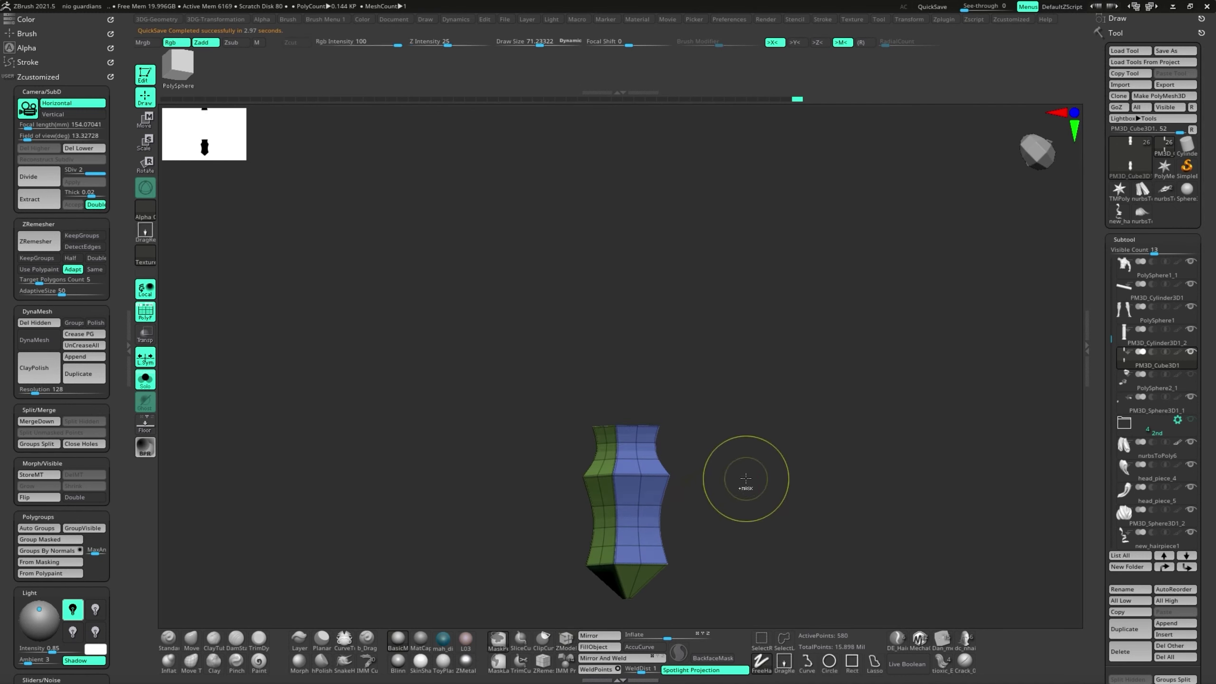
- Make the finial subtool active, hide its lower copy and delete it with Del Hidden
scroll(46, 576, down, 3)
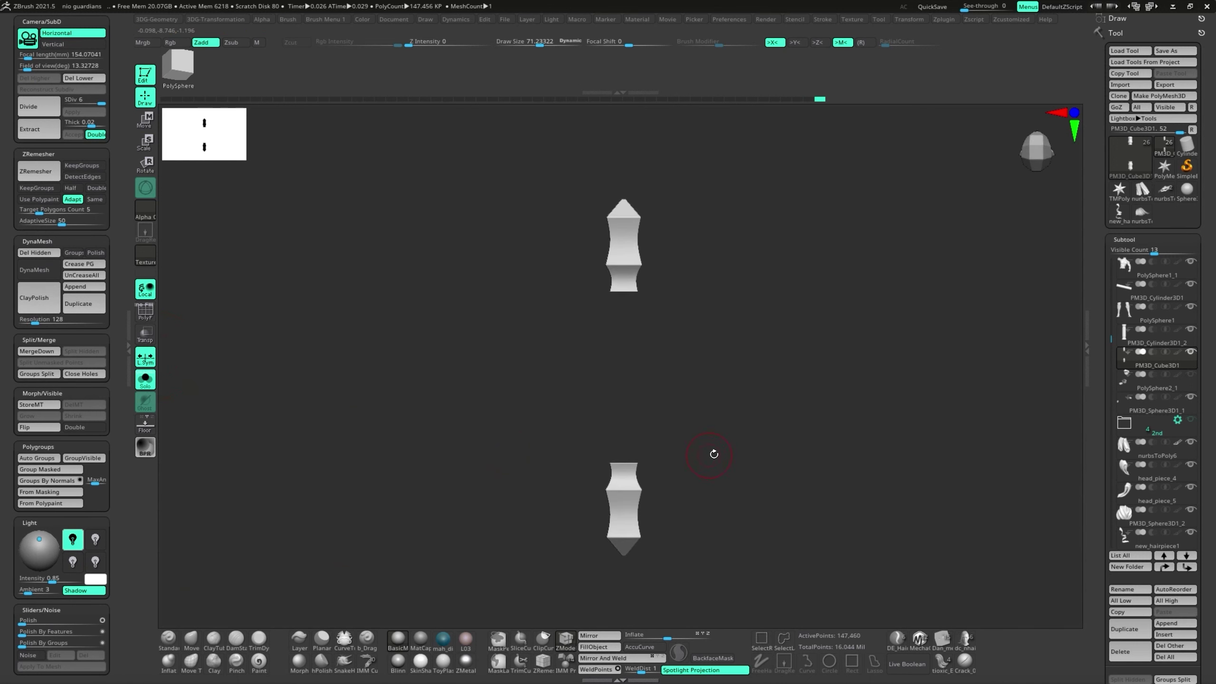
drag(714, 453, 715, 509)
key(w)
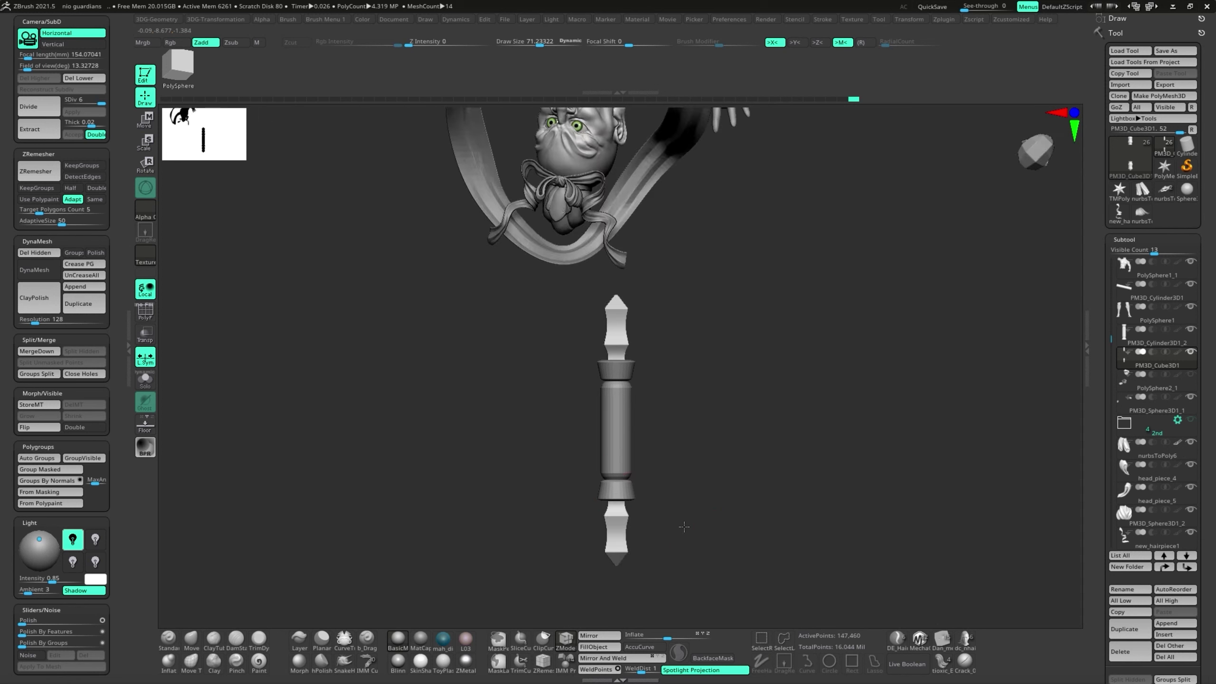
key(f)
alt+click(621, 447)
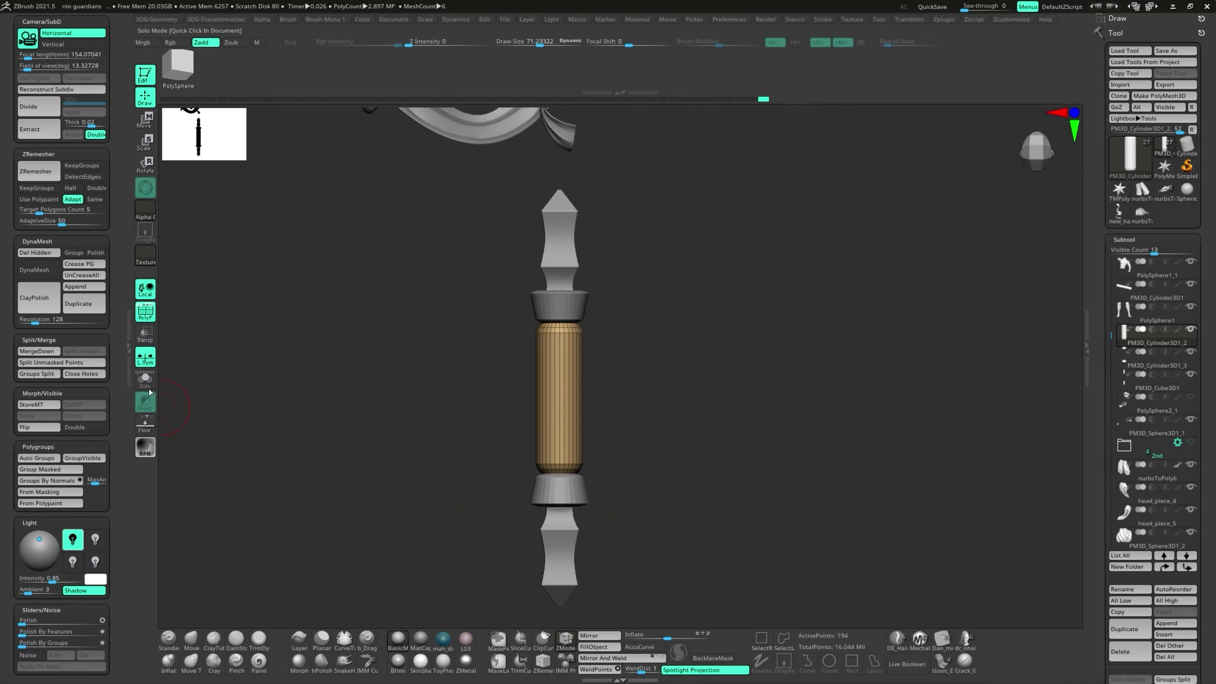
alt+click(571, 497)
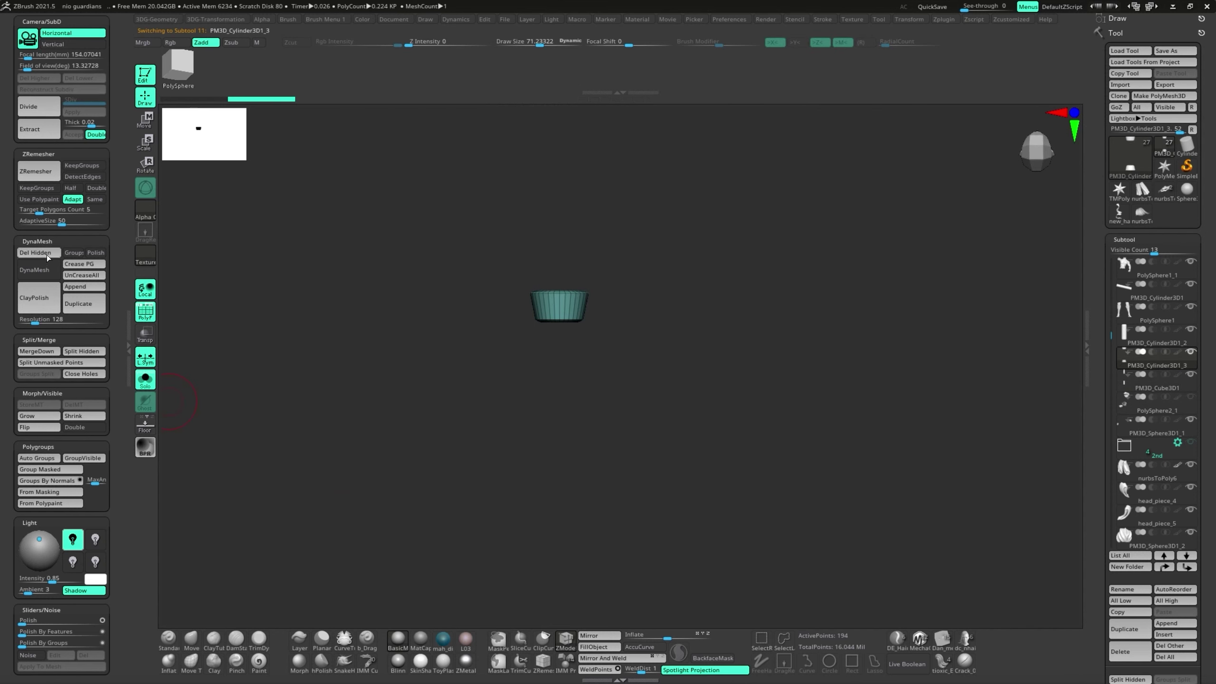
ctrl+alt+shift+drag(501, 475, 673, 618)
click(48, 256)
- Reposition the remaining finial, then select the cup piece and reduce brush size to about 56
key(f)
key(w)
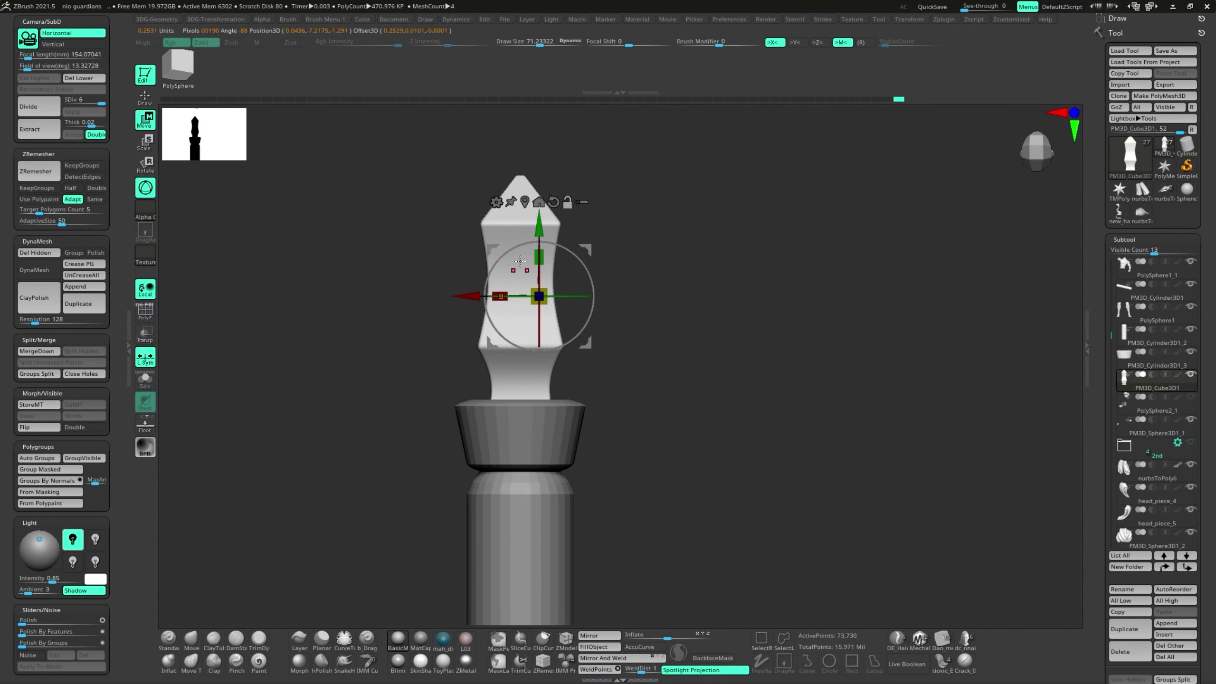
ctrl+shift+click(647, 483)
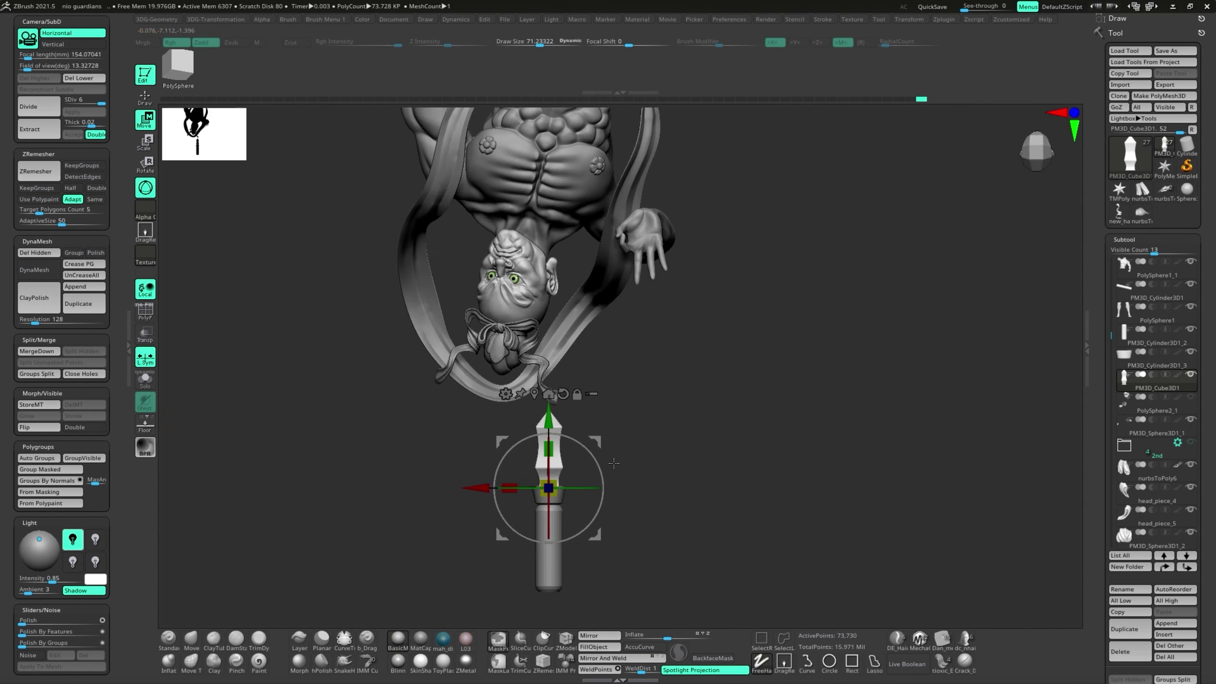
key(q)
alt+click(539, 477)
key(s)
drag(540, 477, 525, 477)
mouse_move(525, 477)
right_down()
mouse_move(362, 465)
mouse_move(478, 474)
mouse_move(518, 505)
right_up()
- Solo the cup, subdivide it twice and carve creases between its five lobes with DamStandard
key(ctrl+shift+s)
key(ctrl+d)
key(b)
key(d)
key(s)
key(ctrl+d)
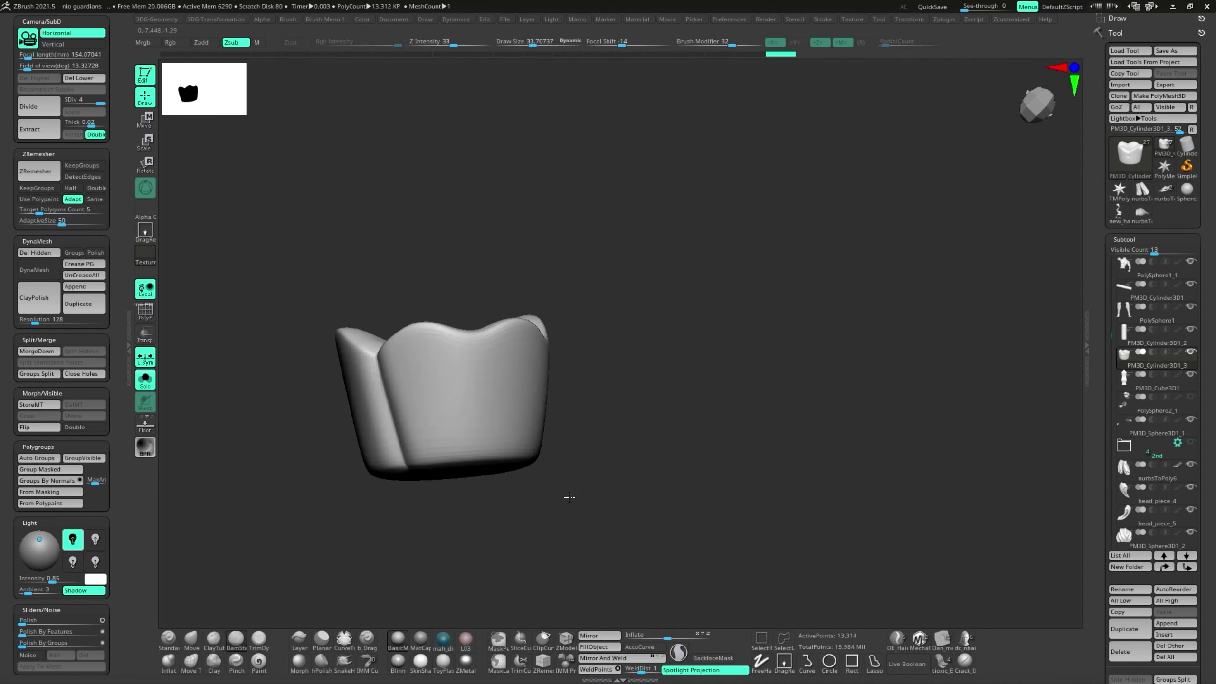
mouse_move(459, 398)
right_down()
mouse_move(421, 551)
mouse_move(481, 500)
mouse_move(408, 461)
mouse_move(482, 526)
right_up()
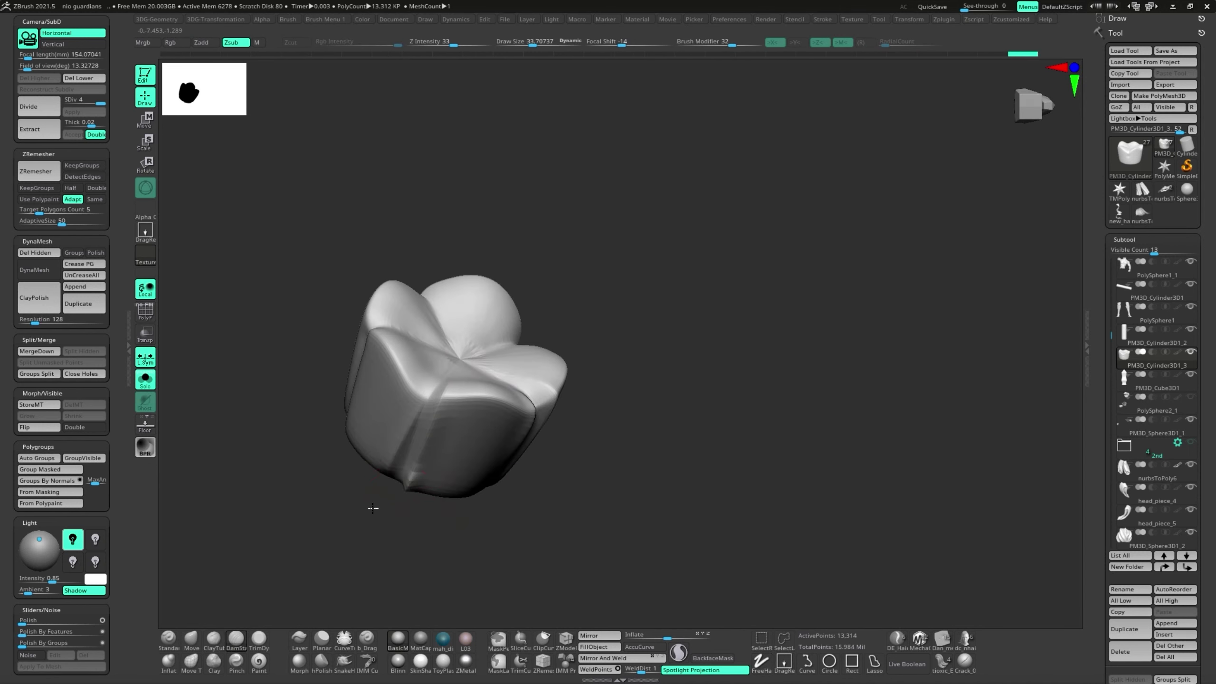
right_drag(428, 418, 396, 508)
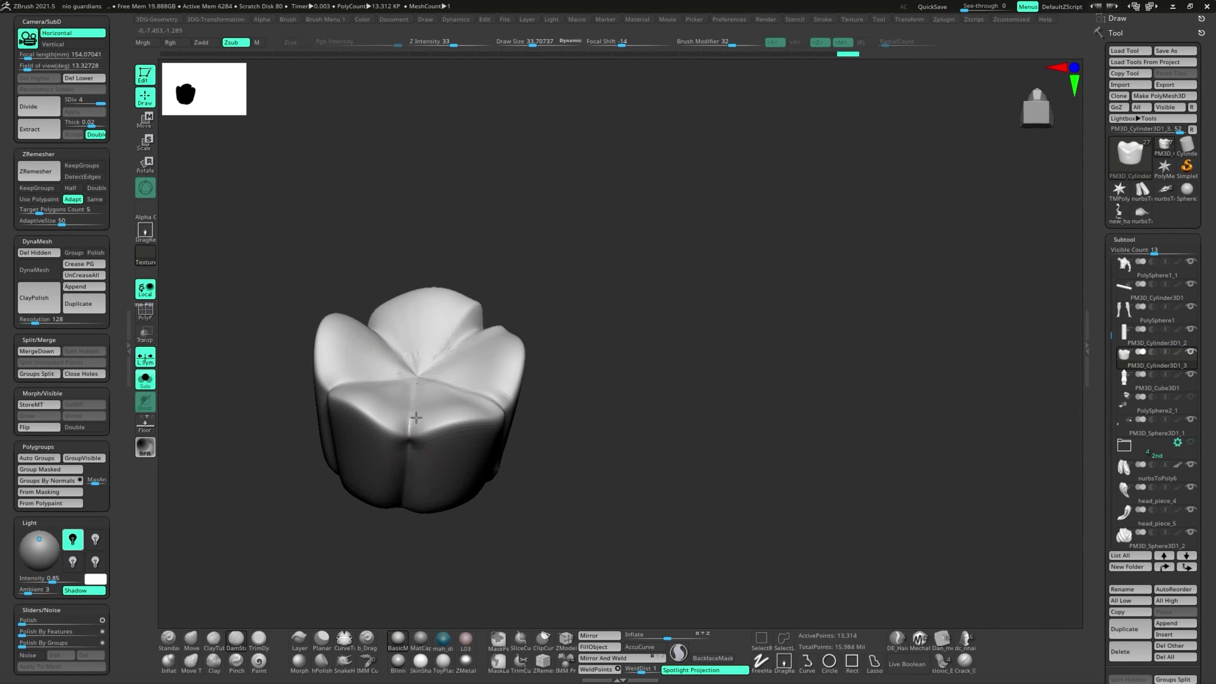
mouse_move(412, 398)
right_down()
mouse_move(377, 392)
mouse_move(355, 422)
mouse_move(568, 563)
right_up()
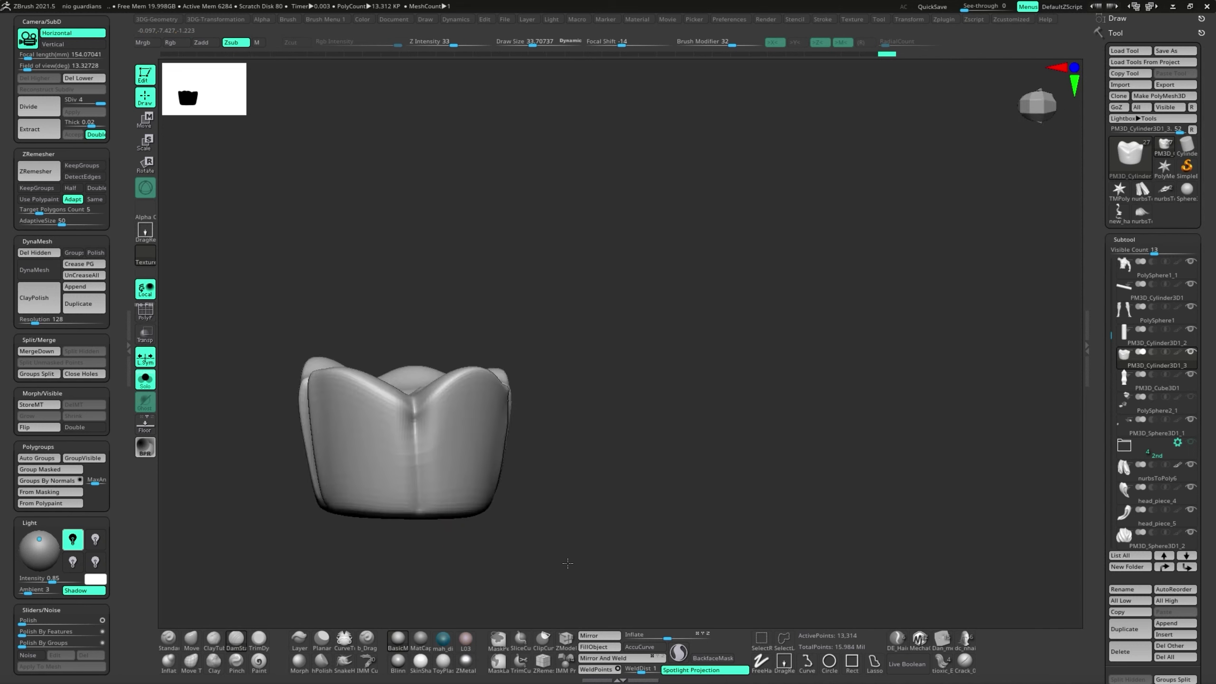
mouse_move(438, 552)
right_down()
mouse_move(500, 549)
mouse_move(473, 516)
mouse_move(385, 544)
mouse_move(311, 334)
right_up()
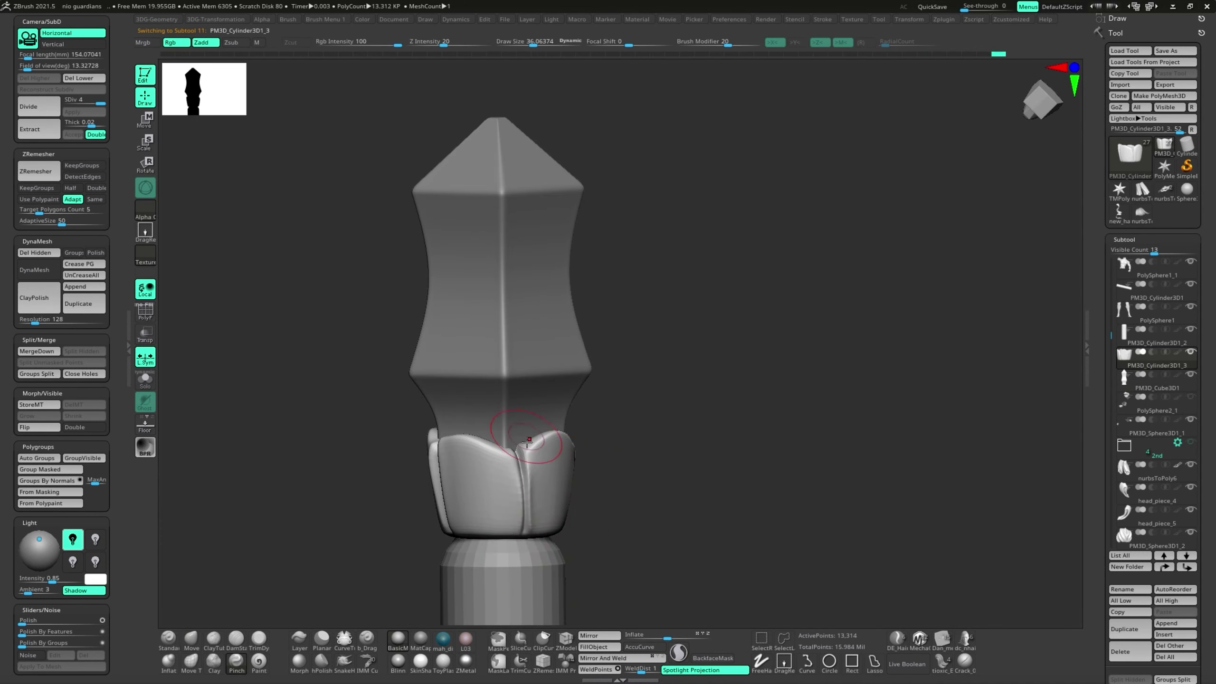
mouse_move(358, 446)
right_down()
mouse_move(512, 520)
mouse_move(614, 542)
mouse_move(570, 489)
mouse_move(748, 450)
mouse_move(568, 484)
right_up()
- Reshape the cup's lobes with the Move brush, toggling Solo to compare against the model
key(b)
key(m)
key(v)
key(shift+s)
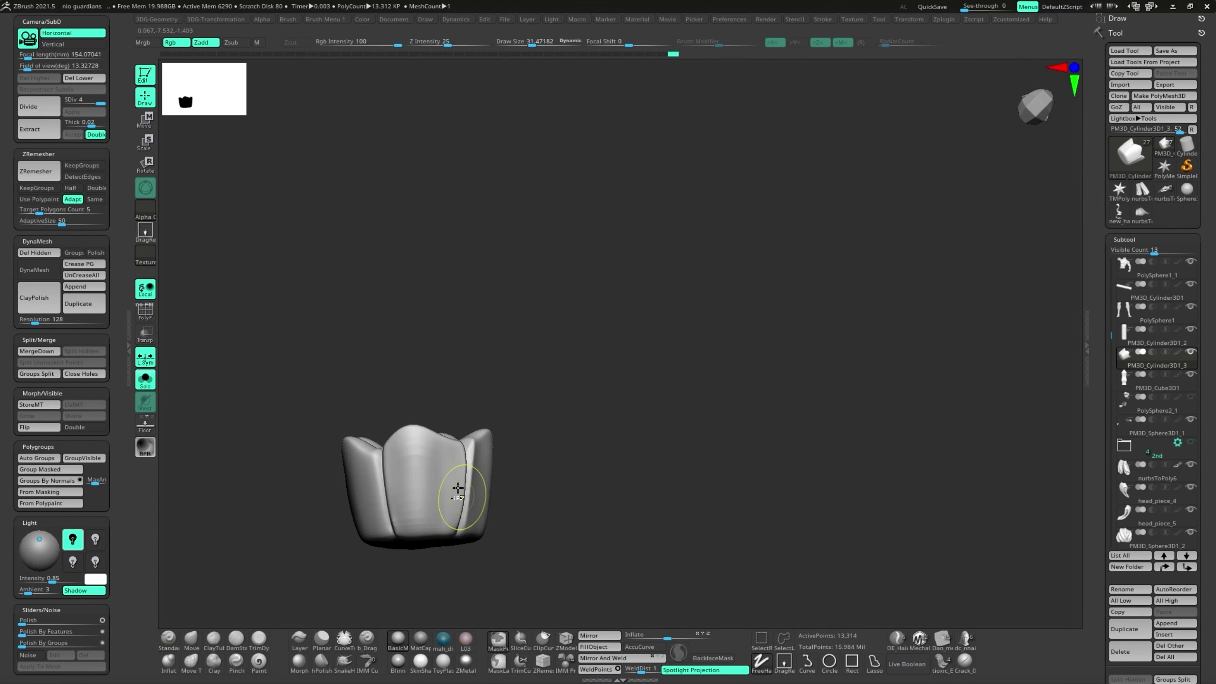
mouse_move(458, 488)
right_down()
mouse_move(540, 543)
mouse_move(603, 513)
right_up()
key(shift+s)
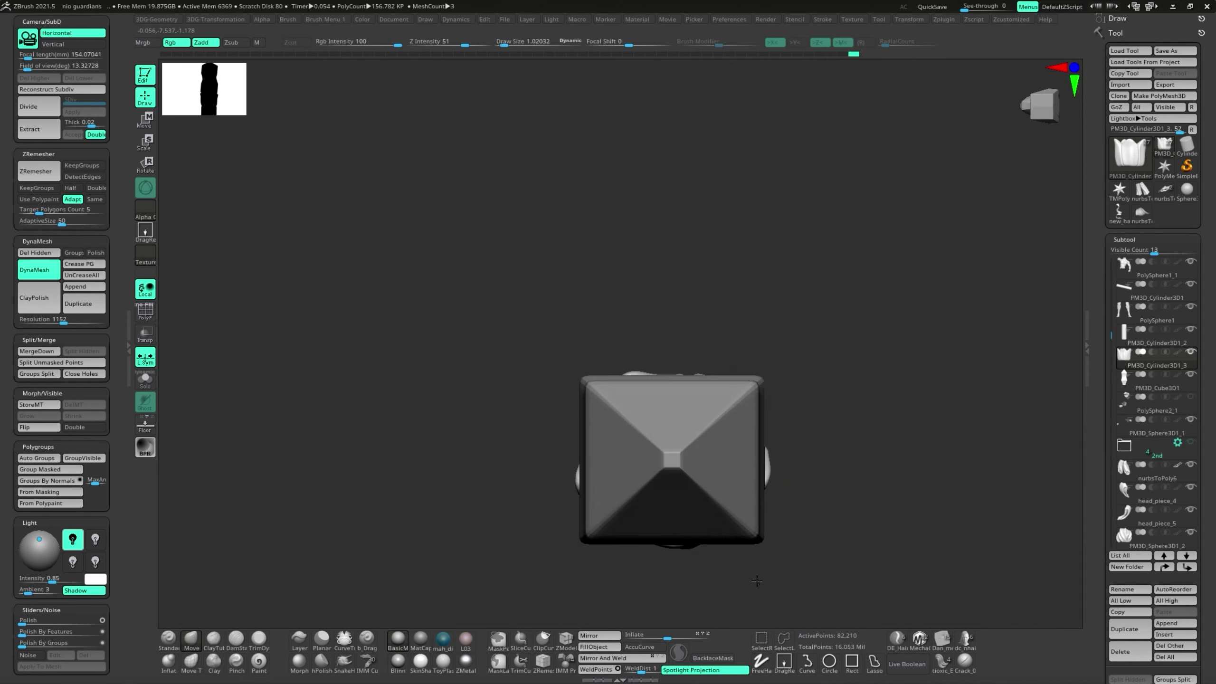
key(shift+s)
mouse_move(190, 461)
right_down()
mouse_move(814, 508)
mouse_move(653, 479)
mouse_move(611, 489)
right_up()
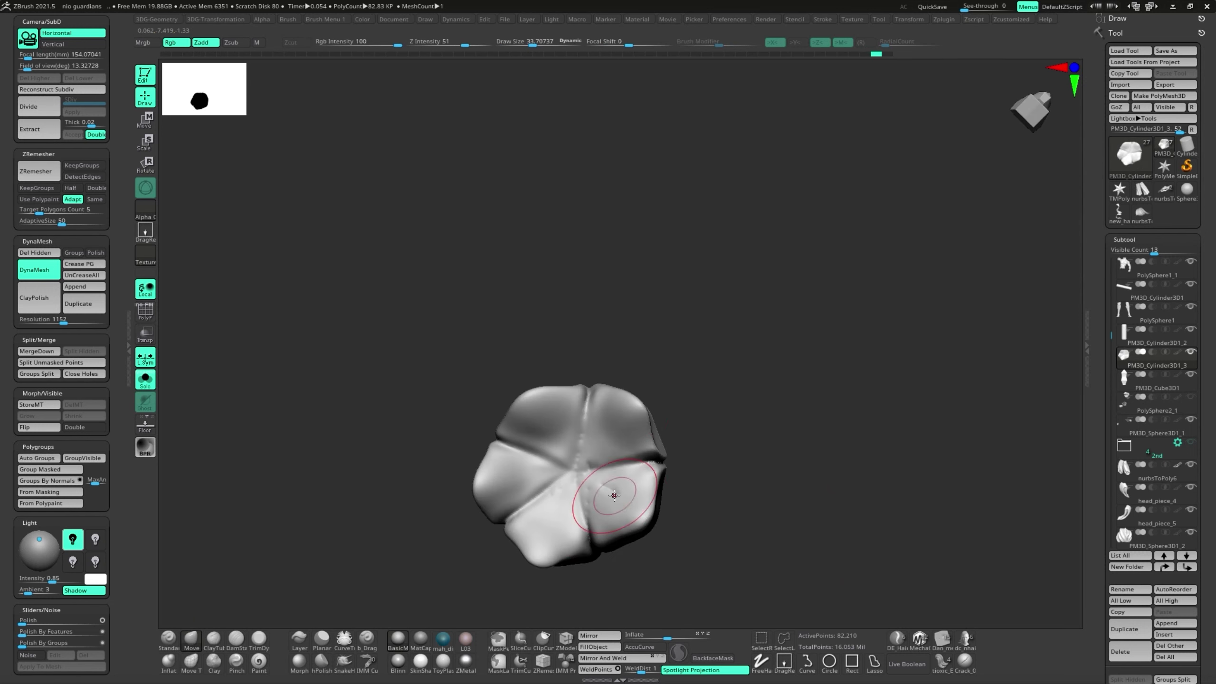
right_drag(530, 503, 496, 549)
mouse_move(528, 475)
right_down()
mouse_move(404, 392)
mouse_move(600, 491)
mouse_move(502, 511)
mouse_move(739, 457)
mouse_move(502, 420)
mouse_move(557, 503)
mouse_move(706, 389)
mouse_move(613, 494)
mouse_move(625, 475)
mouse_move(502, 489)
mouse_move(601, 474)
right_up()
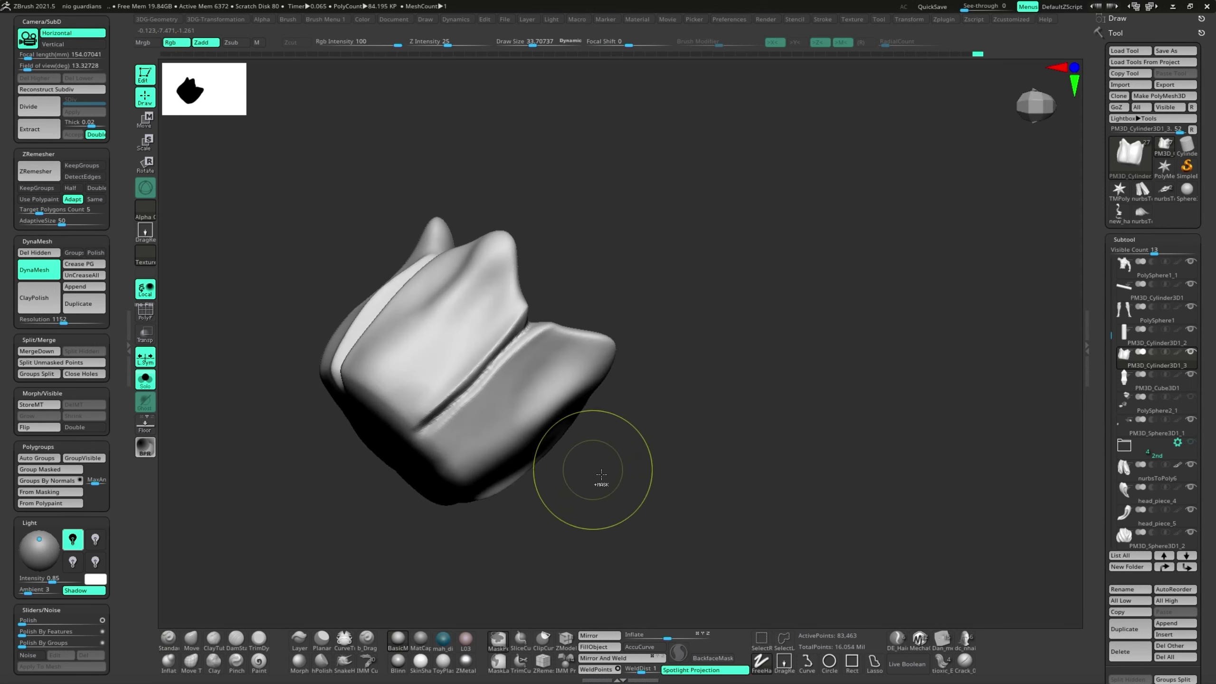
mouse_move(502, 311)
right_down()
mouse_move(579, 516)
mouse_move(421, 380)
mouse_move(353, 430)
right_up()
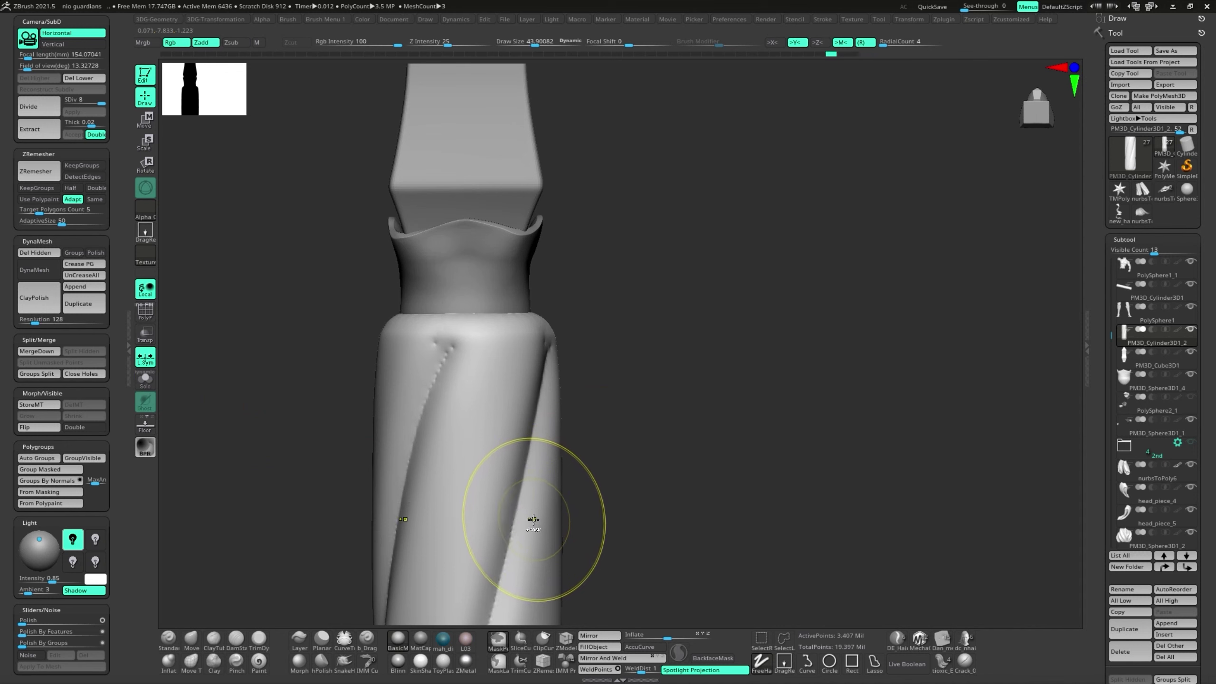
- Adjust the grip cylinder's subdivision level, stepping it up and then back down two levels
key(d)
key(d)
mouse_move(419, 357)
alt+right_down()
mouse_move(435, 415)
mouse_move(478, 316)
alt+right_up()
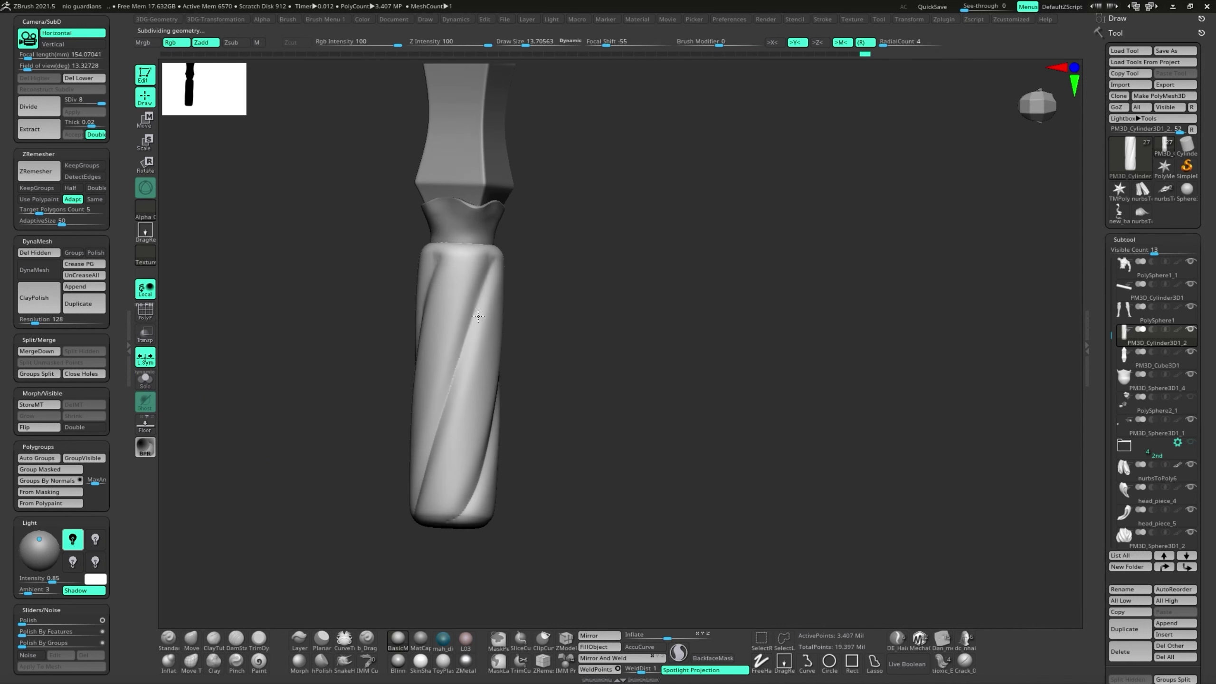
key(shift+d)
mouse_move(476, 504)
alt+right_down()
mouse_move(431, 479)
mouse_move(371, 511)
mouse_move(393, 462)
mouse_move(394, 483)
alt+right_up()
key(shift+d)
key(shift+d)
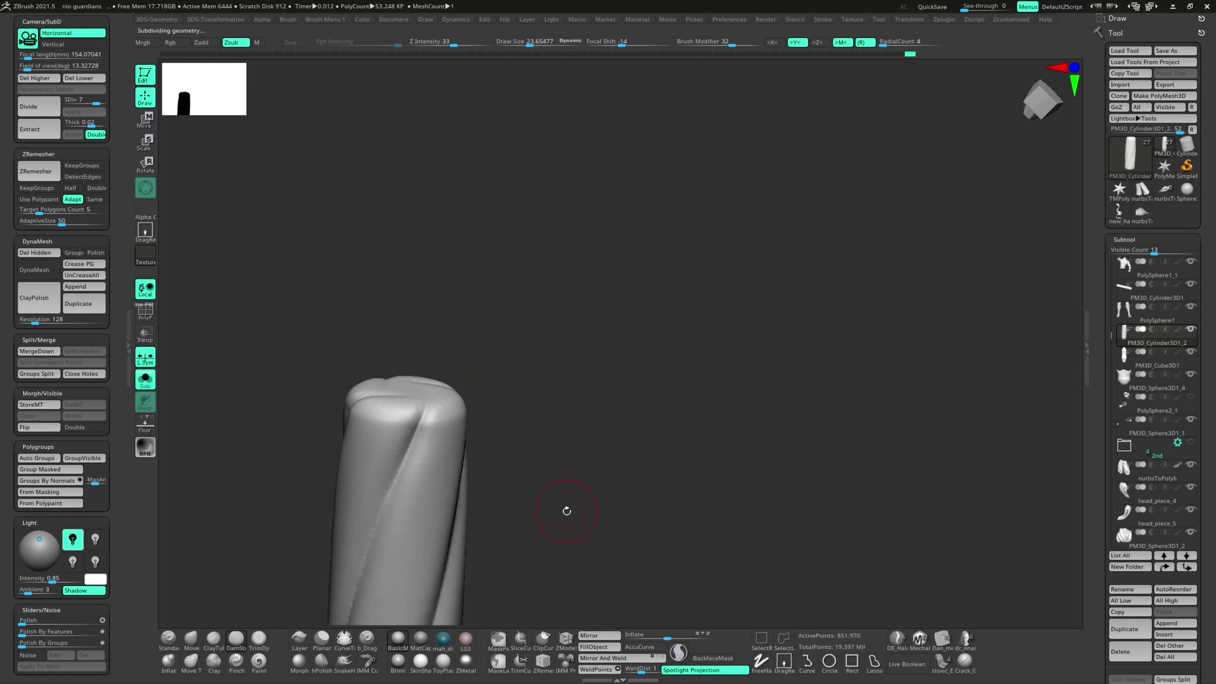
- Select the collar cup subtool, rotate it into place and make the other parts transparent
alt+click(488, 516)
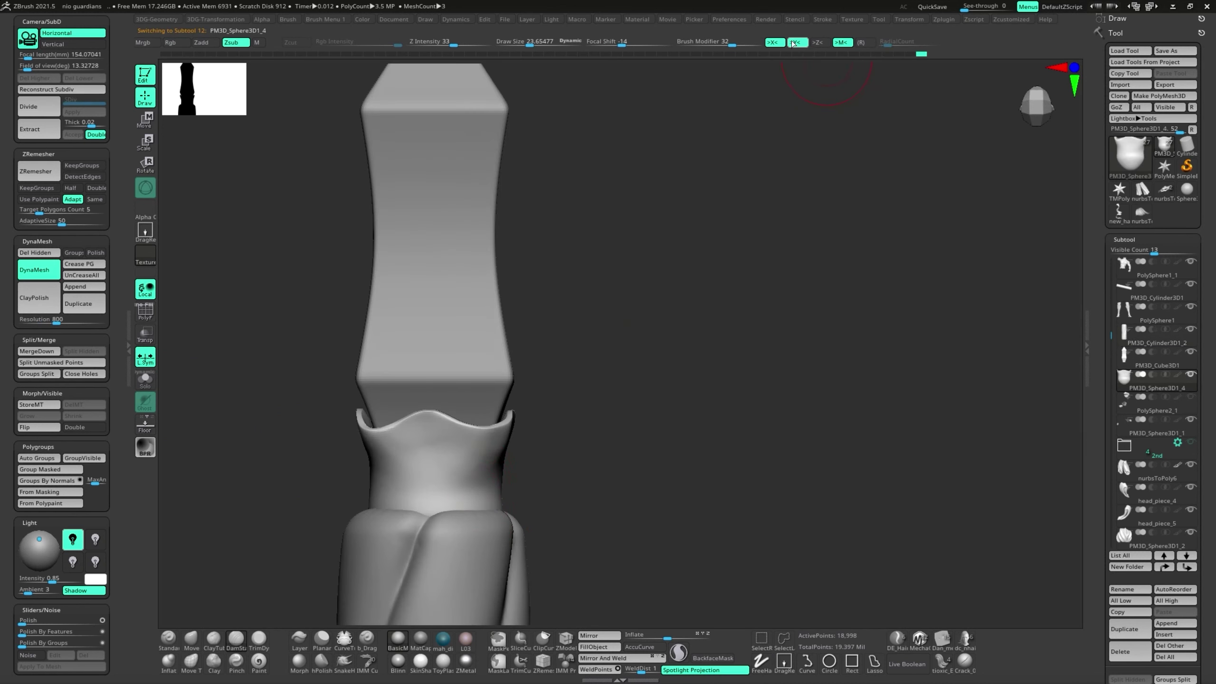
right_drag(479, 335, 527, 364)
key(r)
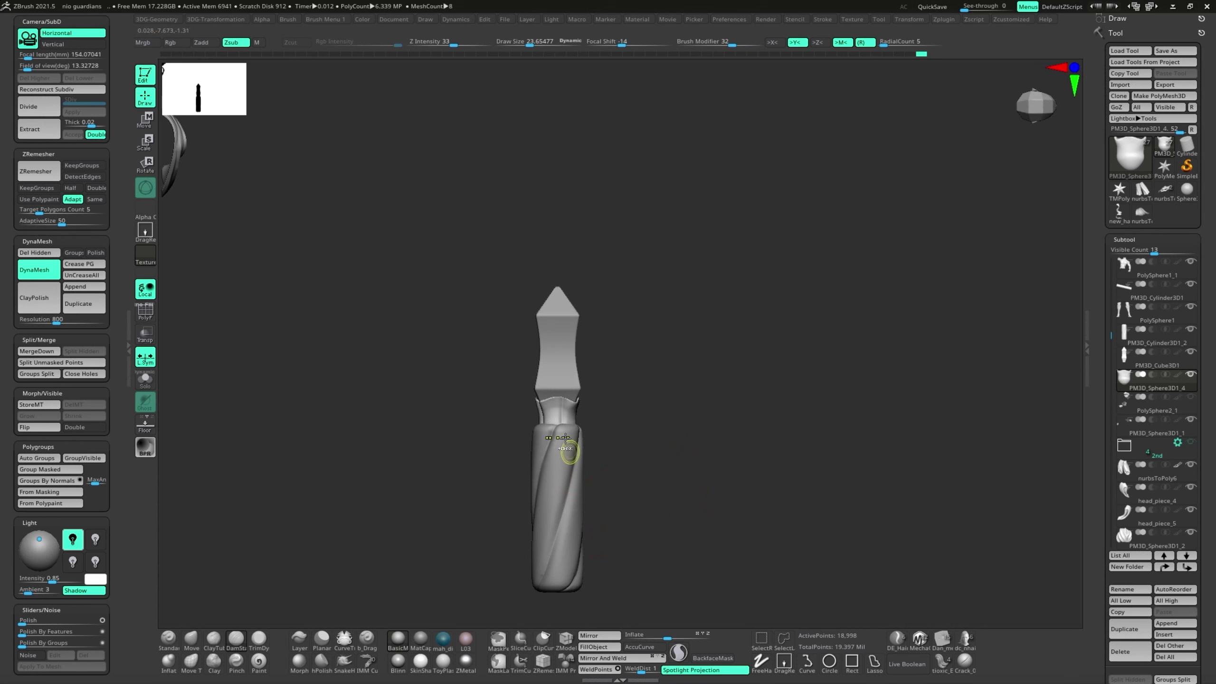
alt+right_drag(565, 441, 583, 462)
key(q)
alt+click(598, 272)
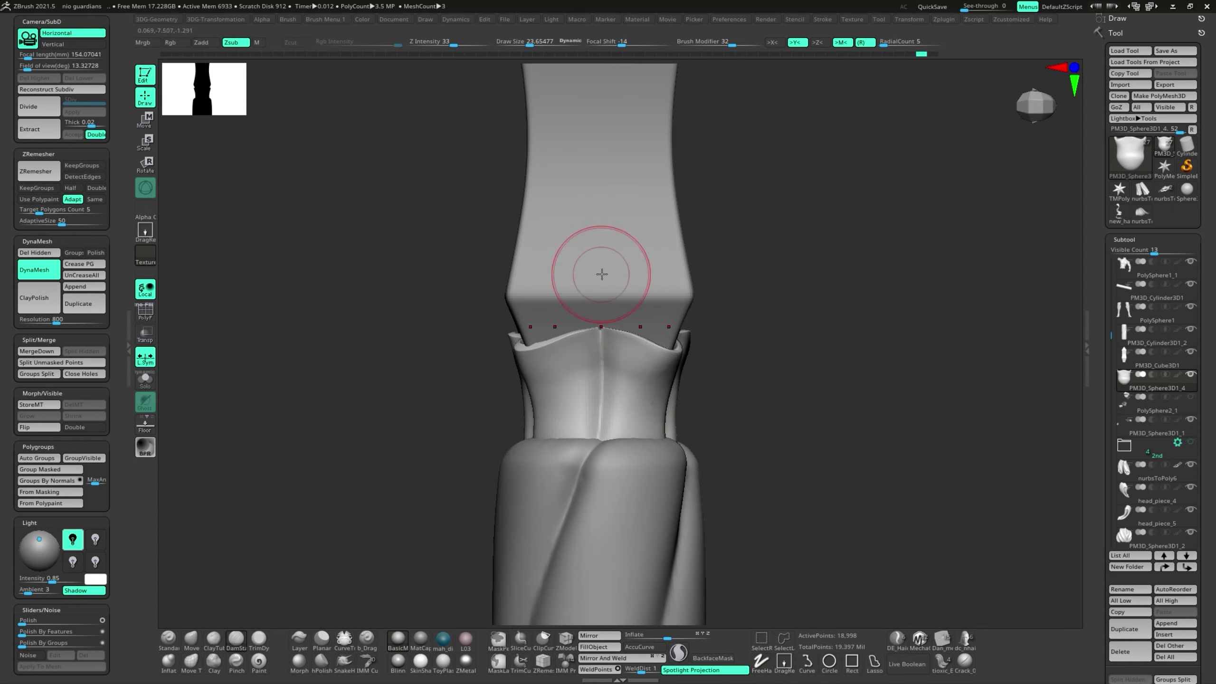
key(ctrl+shift+t)
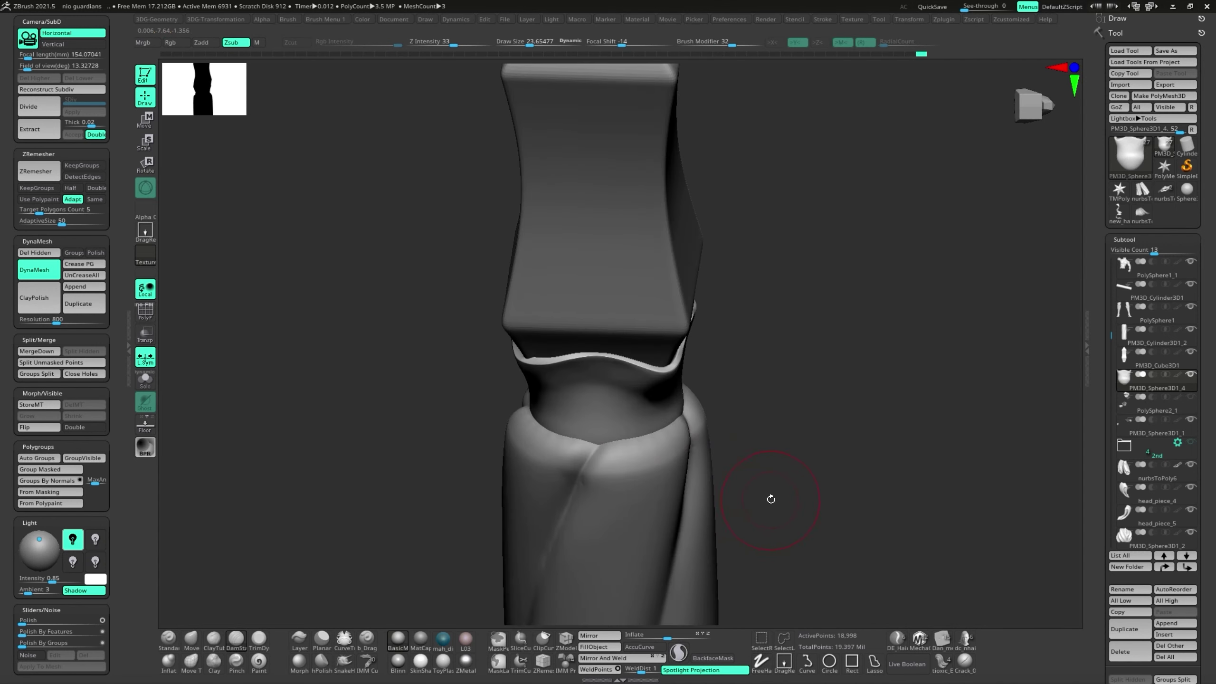
key(ctrl+shift+t)
key(ctrl+shift+t)
mouse_move(240, 394)
right_down()
mouse_move(522, 306)
mouse_move(701, 449)
mouse_move(504, 288)
mouse_move(602, 474)
right_up()
key(ctrl+shift+t)
- Solo the collar cup and carve sharper engraved seams with DamStandard
key(ctrl+shift+s)
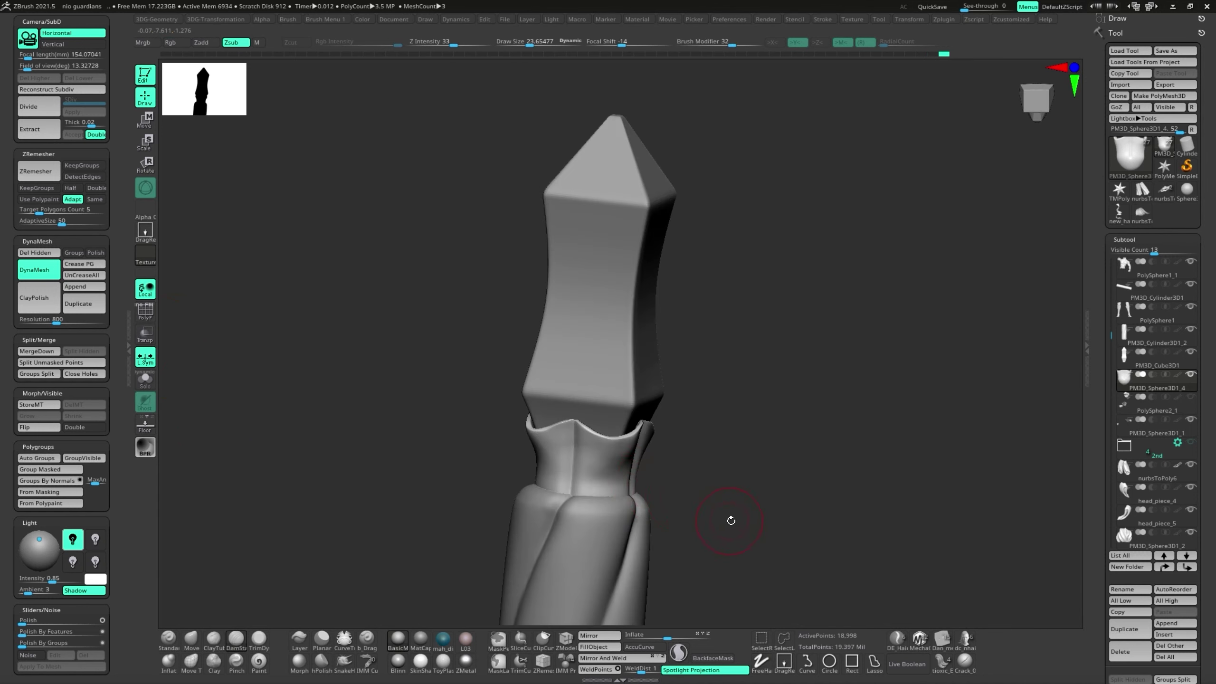
key(b)
key(d)
key(s)
key(q)
click(145, 378)
key(f)
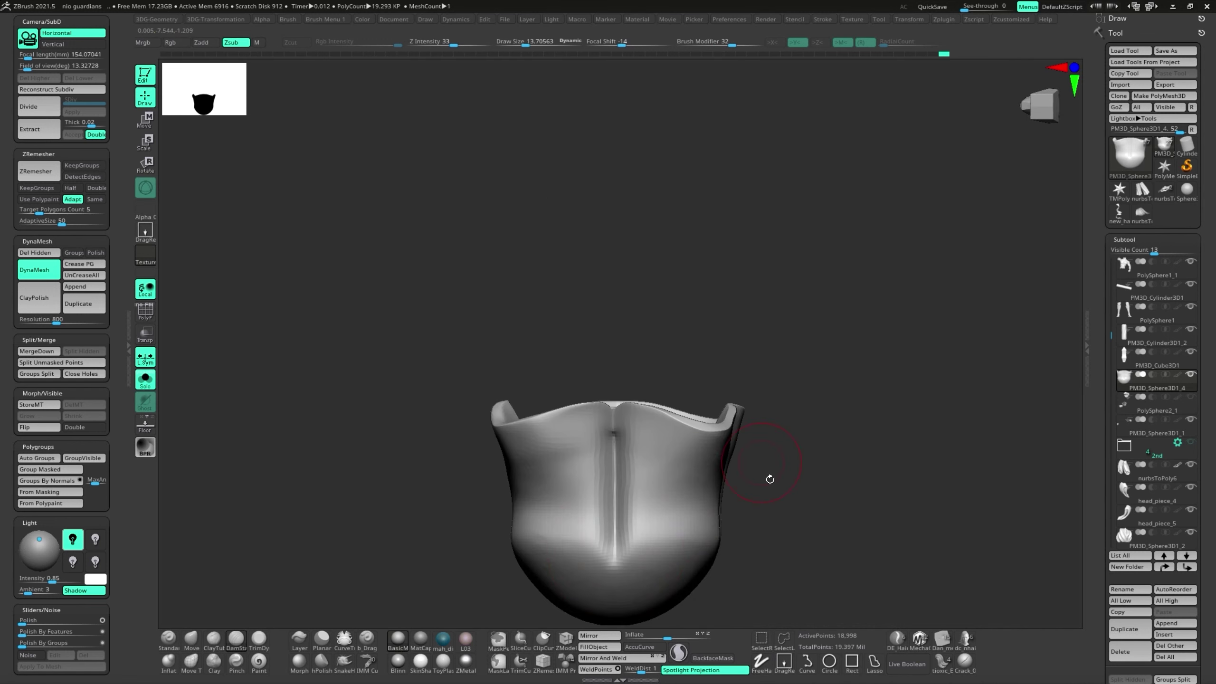
mouse_move(768, 478)
right_down()
mouse_move(728, 532)
mouse_move(761, 507)
mouse_move(516, 502)
mouse_move(566, 500)
right_up()
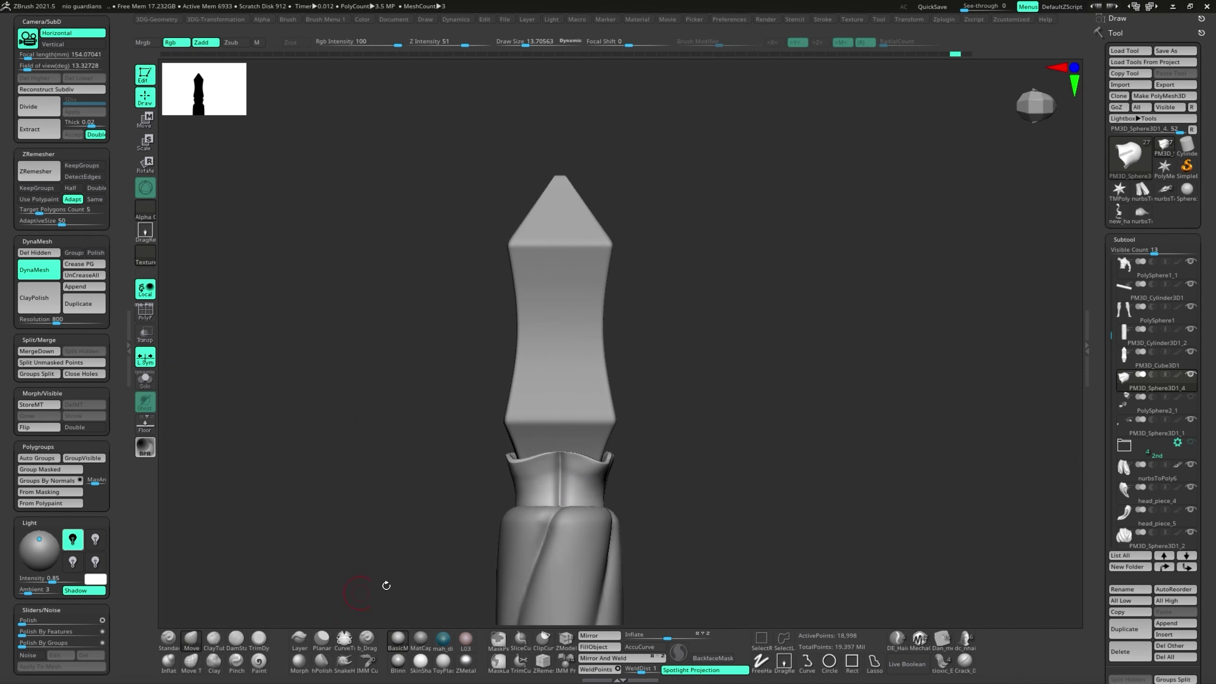
- Select the grip cylinder pieces and turn Solo off to view the assembled handle
drag(542, 554, 603, 526)
alt+click(556, 415)
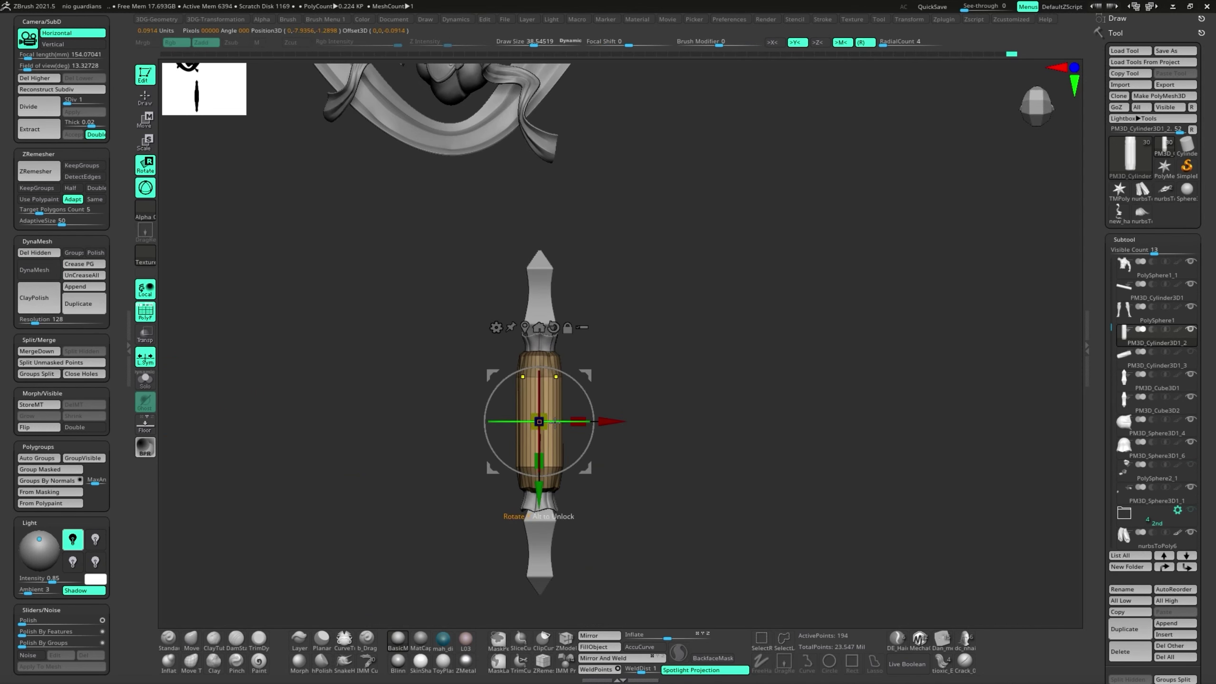
drag(554, 422, 631, 436)
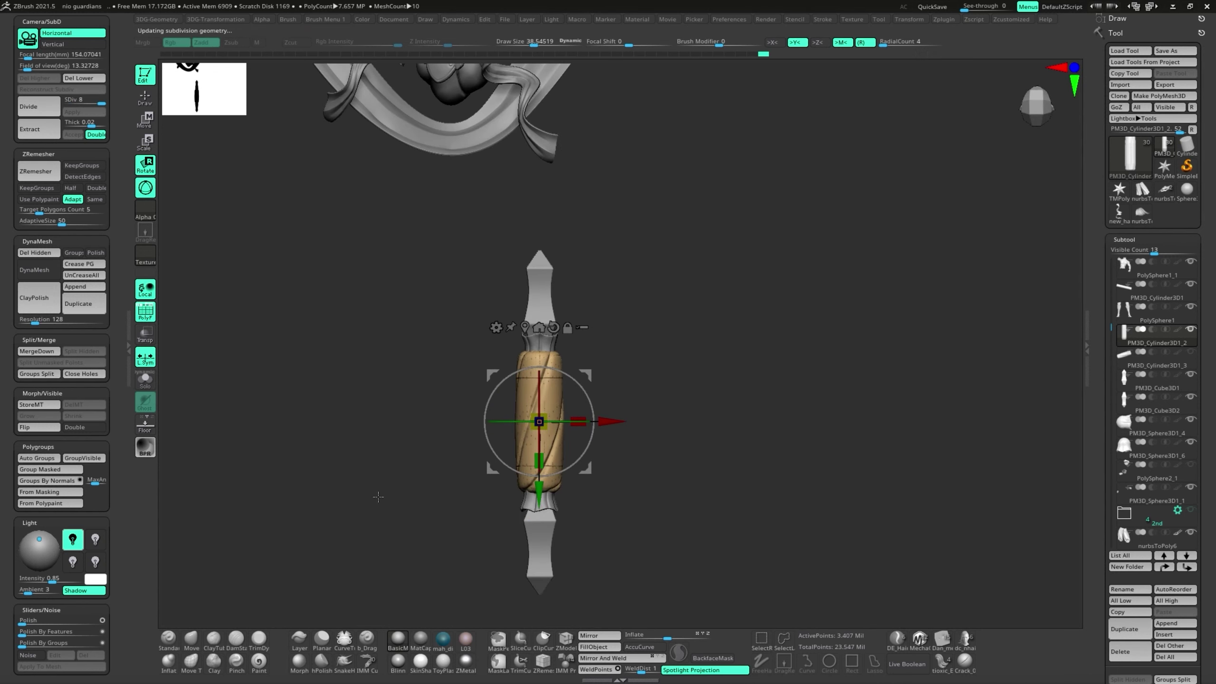
drag(573, 532, 658, 483)
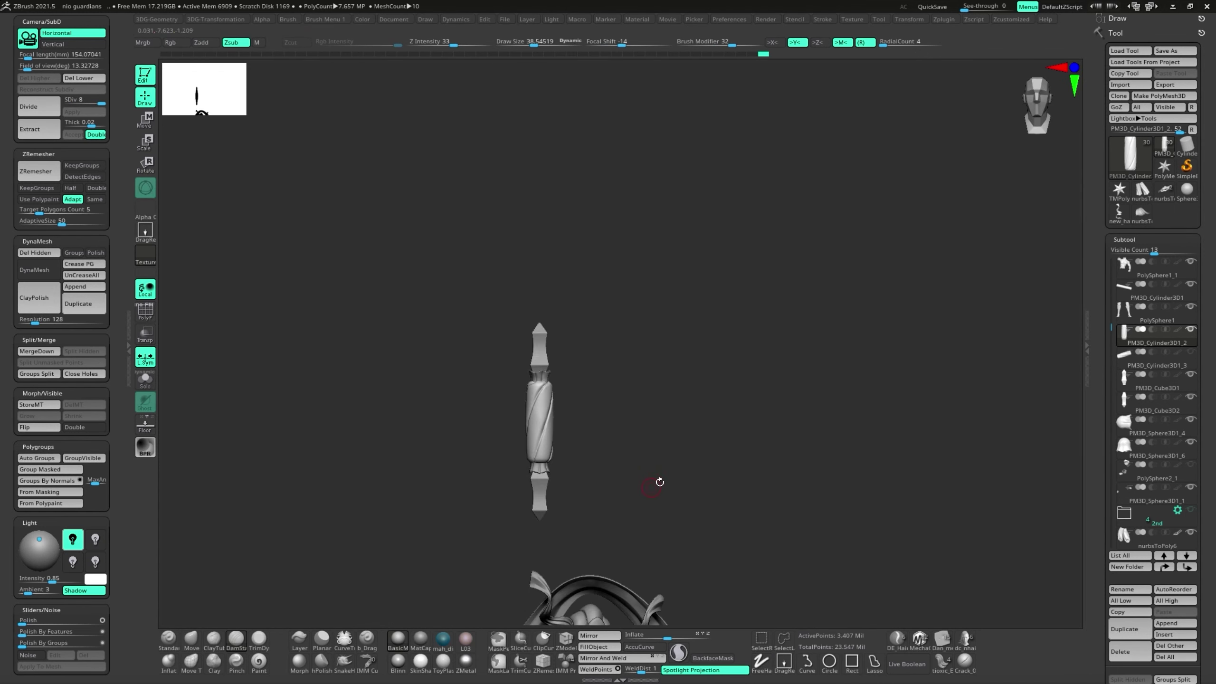
click(1169, 363)
click(146, 381)
key(Down)
drag(422, 552, 464, 544)
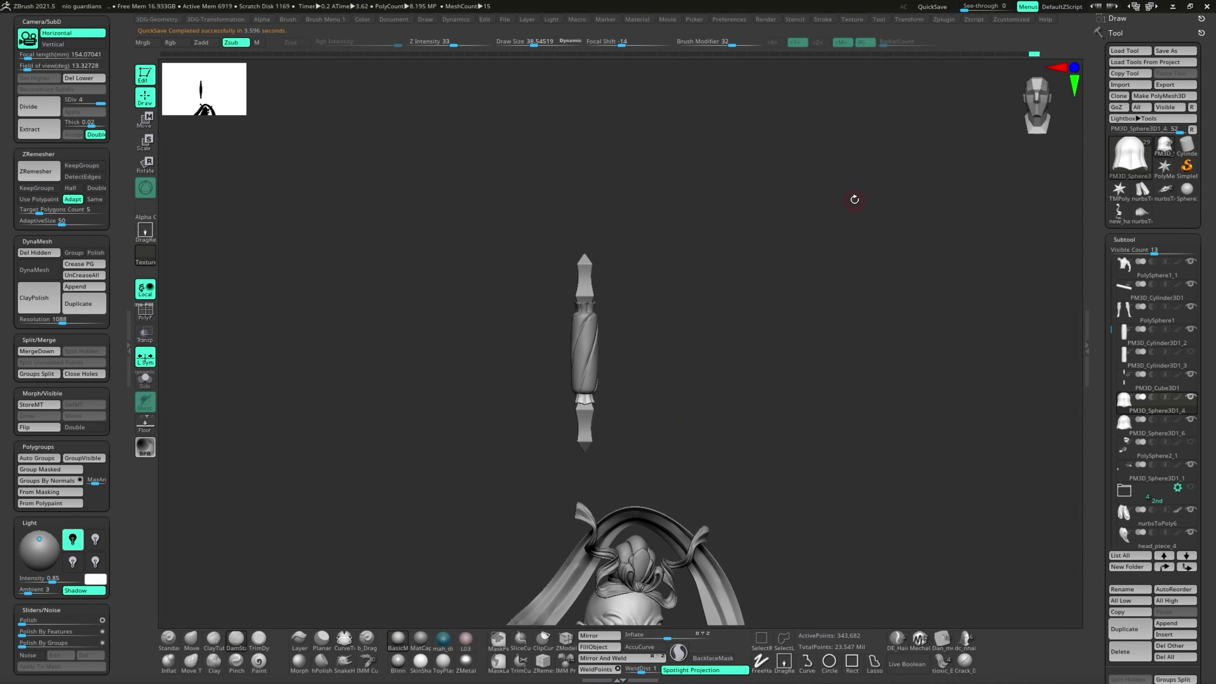
- Set the NoiseMaker engraving strength to -0.01887 and accept it
key(w)
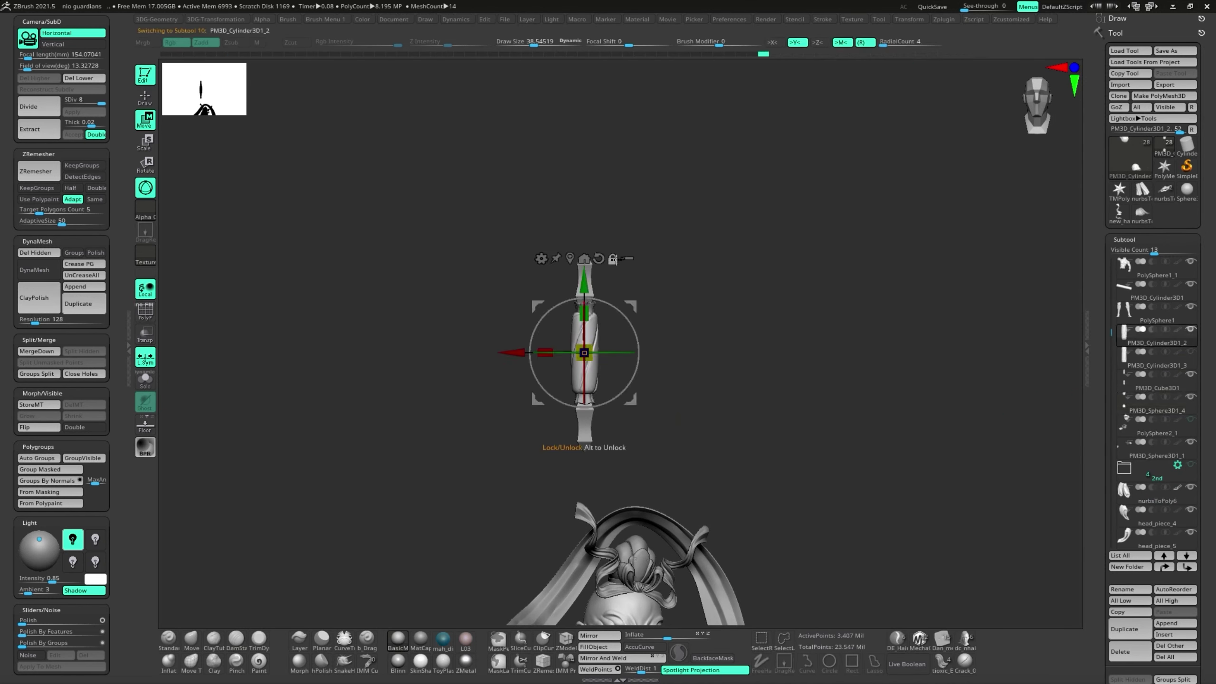
key(ctrl)
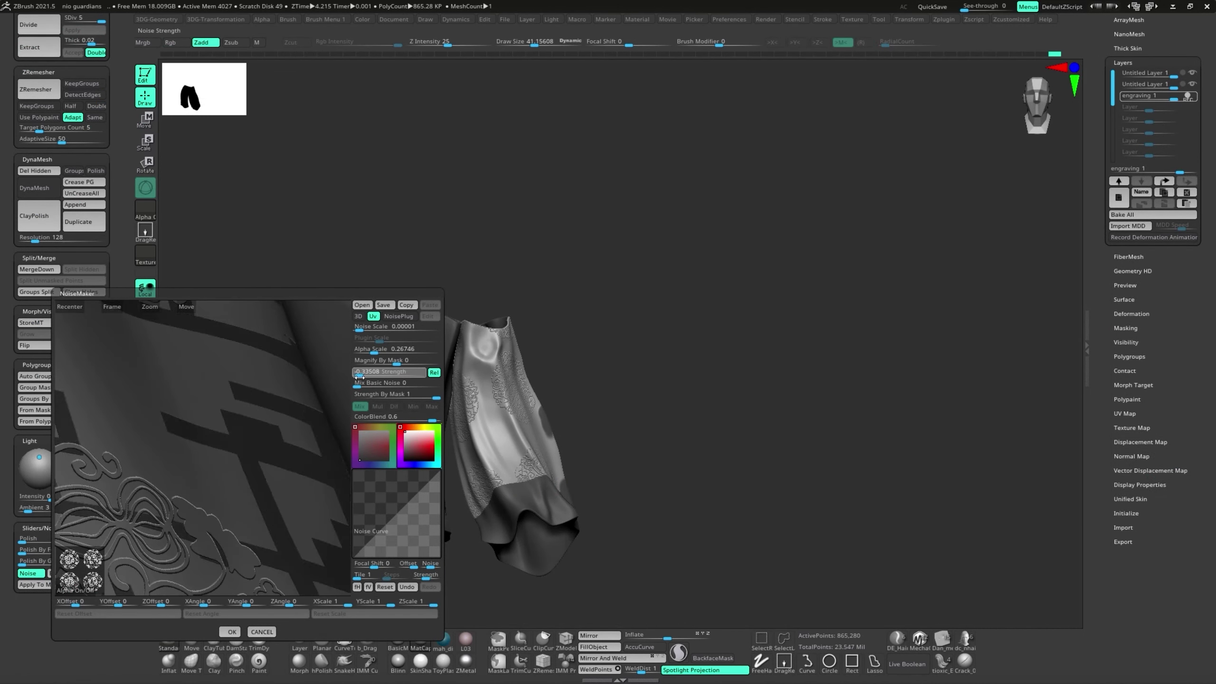
drag(372, 373, 371, 383)
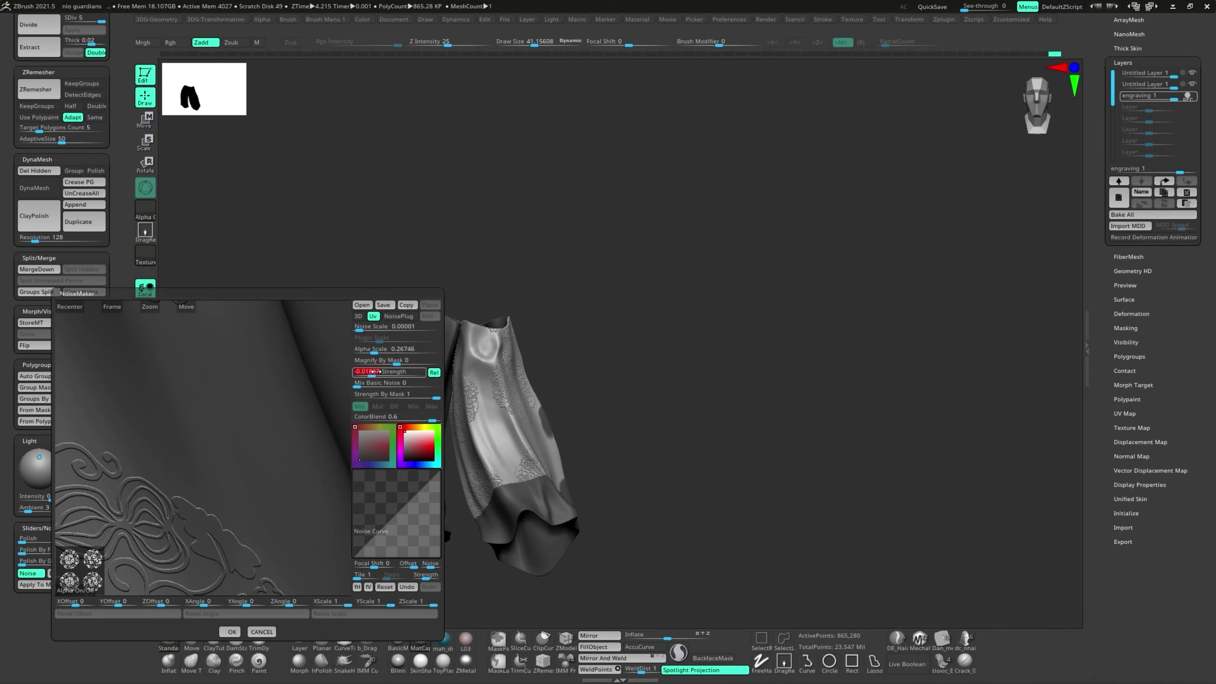
key(Return)
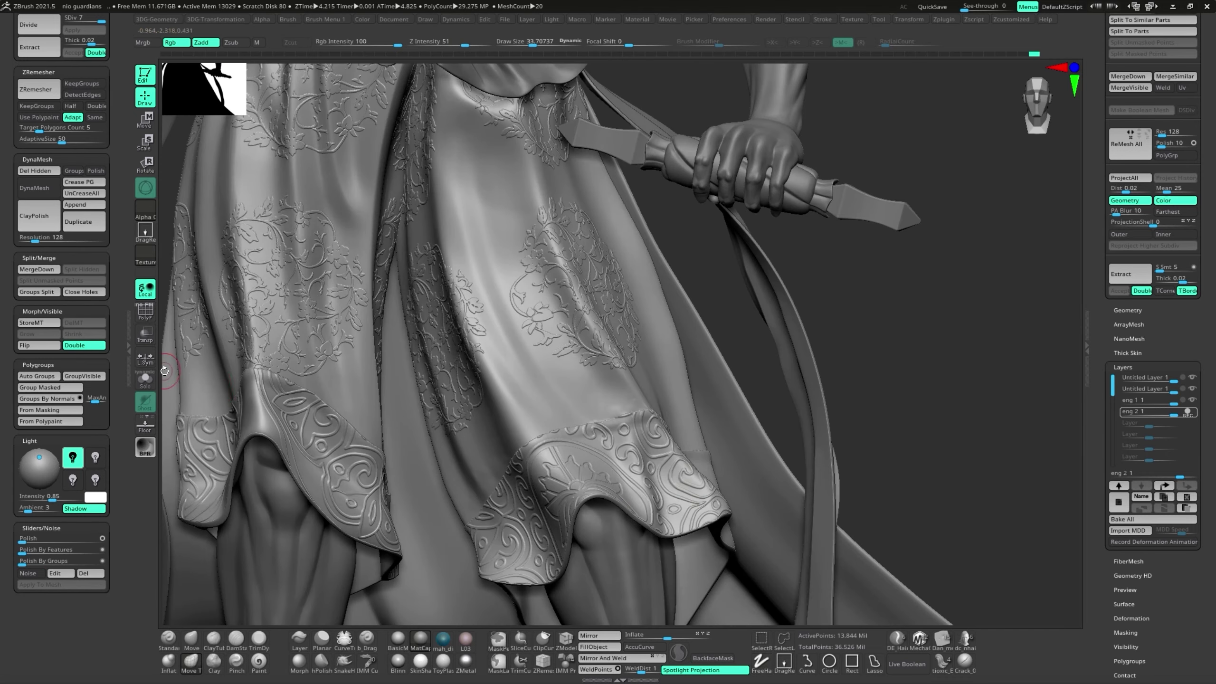
- Turn on PolyF to overlay polygroup colours on the finished model
click(145, 312)
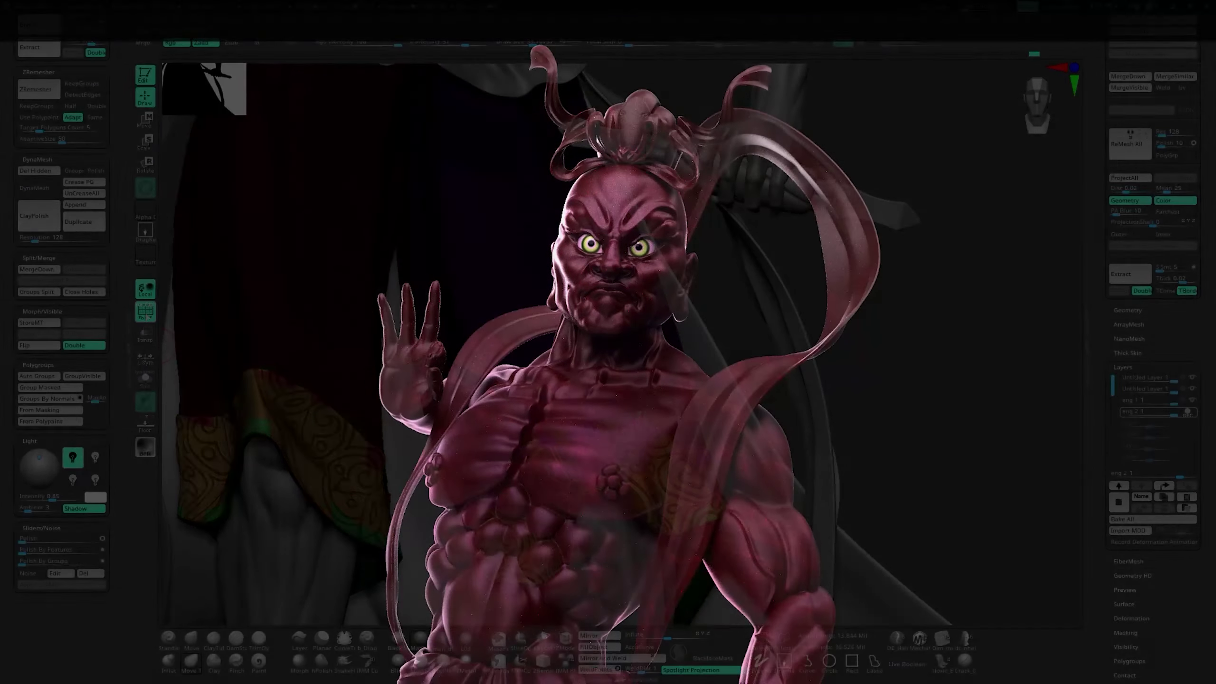